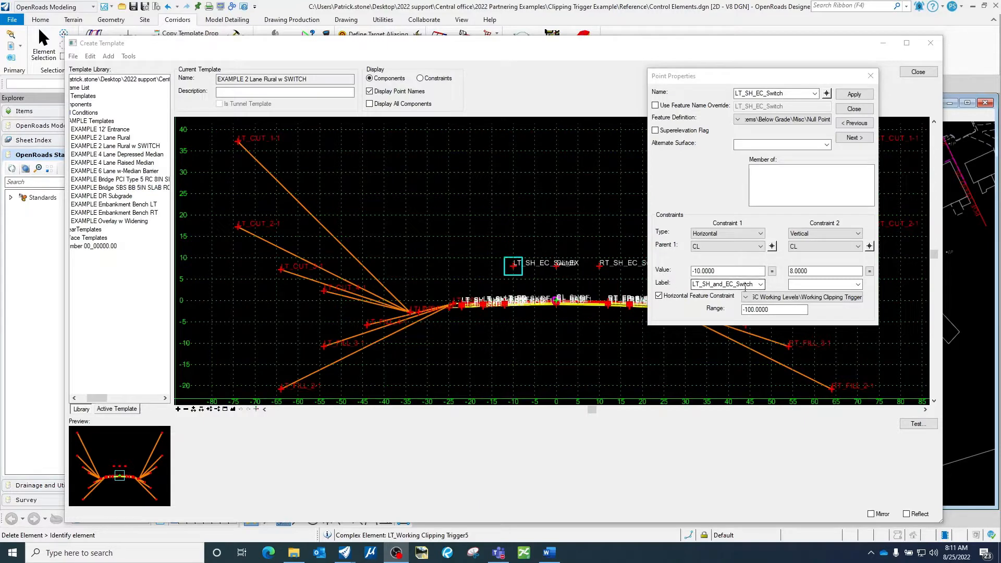
Close the point's properties and test the horizontal point control of LT_SH_EC_Switch in the template.
left_click(854, 109)
right_click(514, 268)
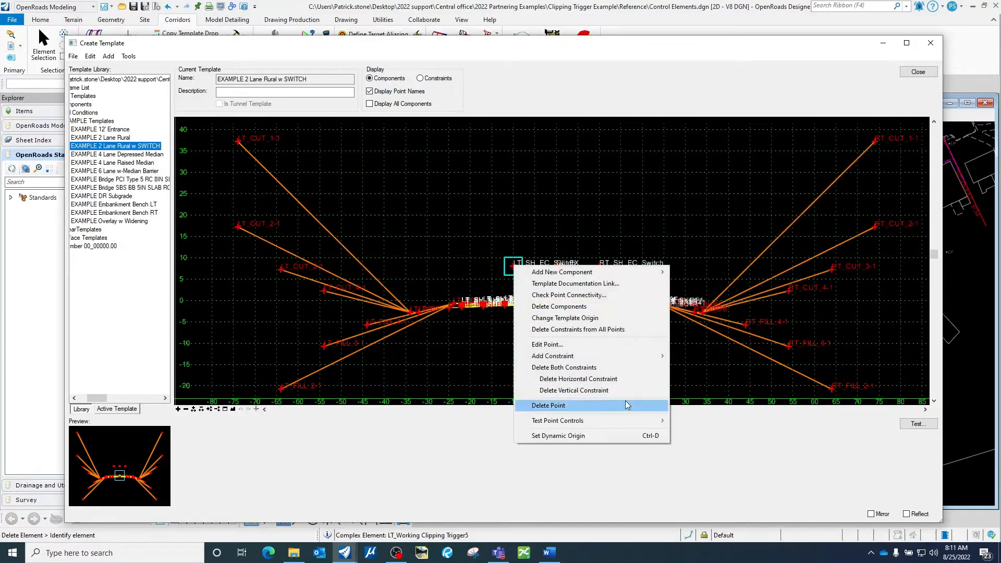
mouse_move(618, 424)
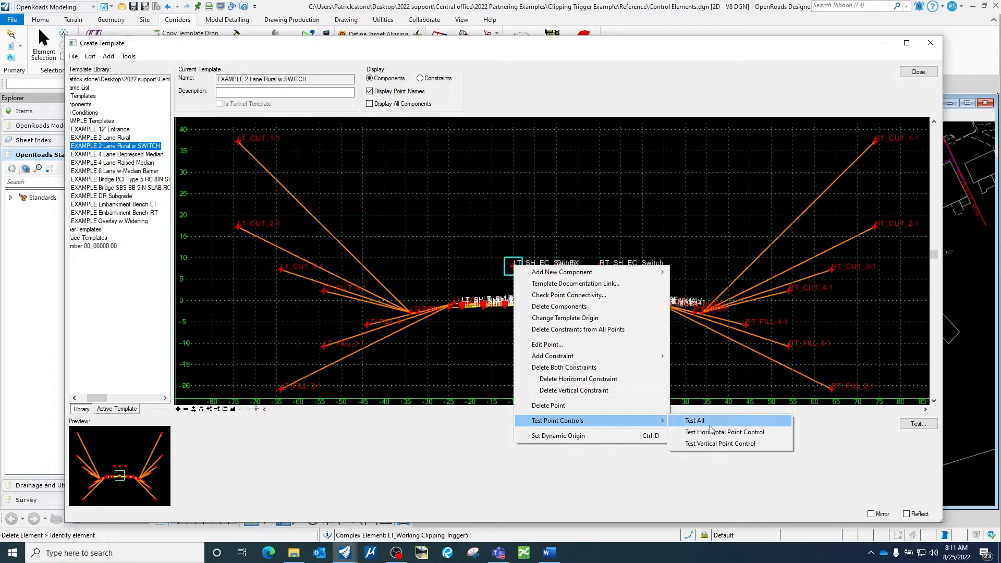
left_click(725, 432)
left_click(515, 276)
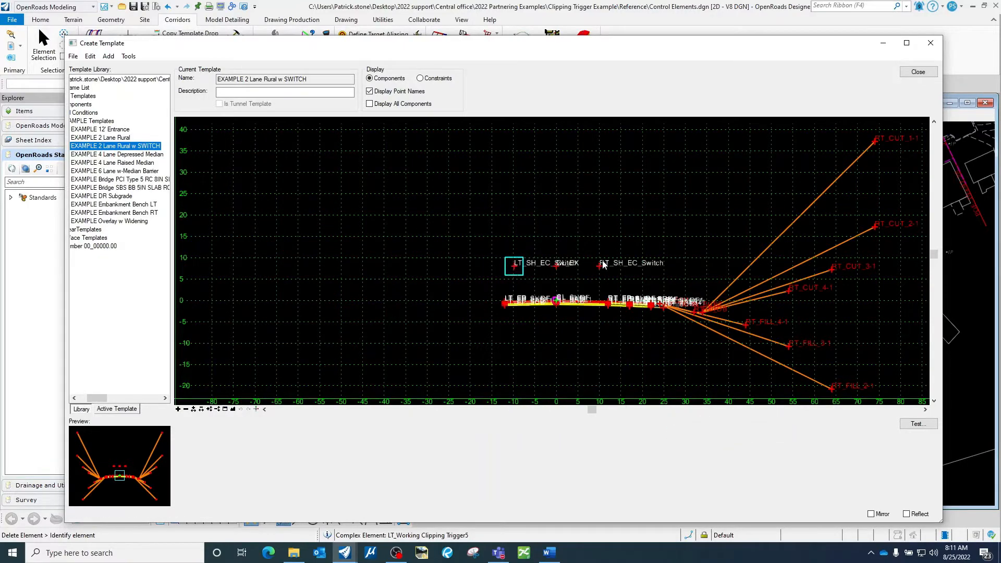
Test the horizontal point control of the RT_SH_EC_Switch point, and close the template editor.
right_click(600, 268)
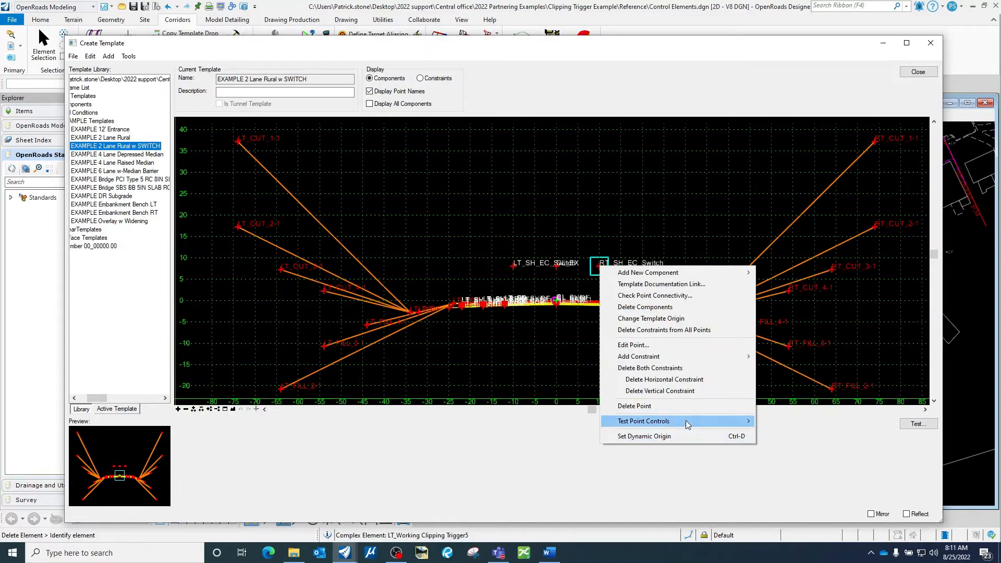
mouse_move(686, 420)
left_click(795, 433)
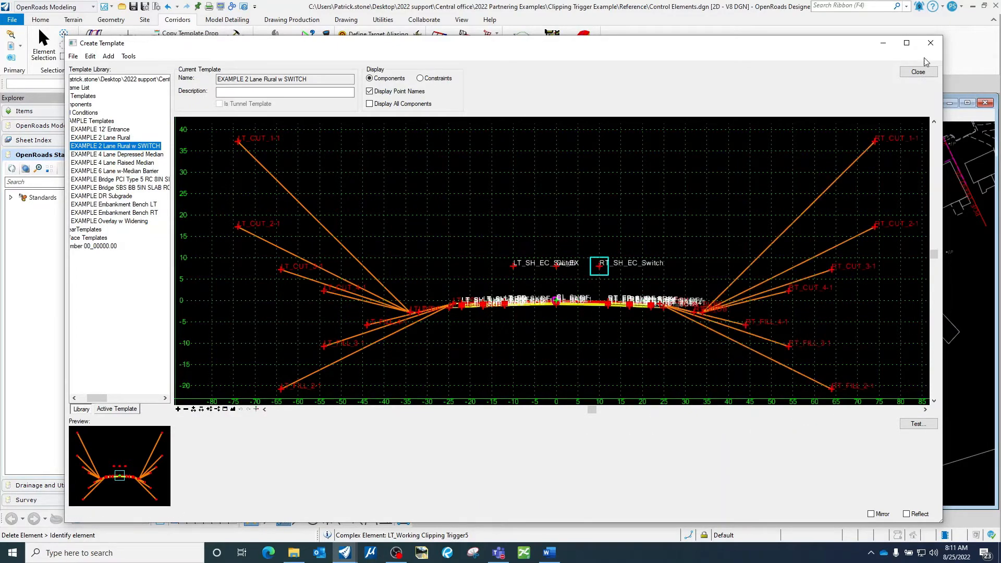
left_click(918, 72)
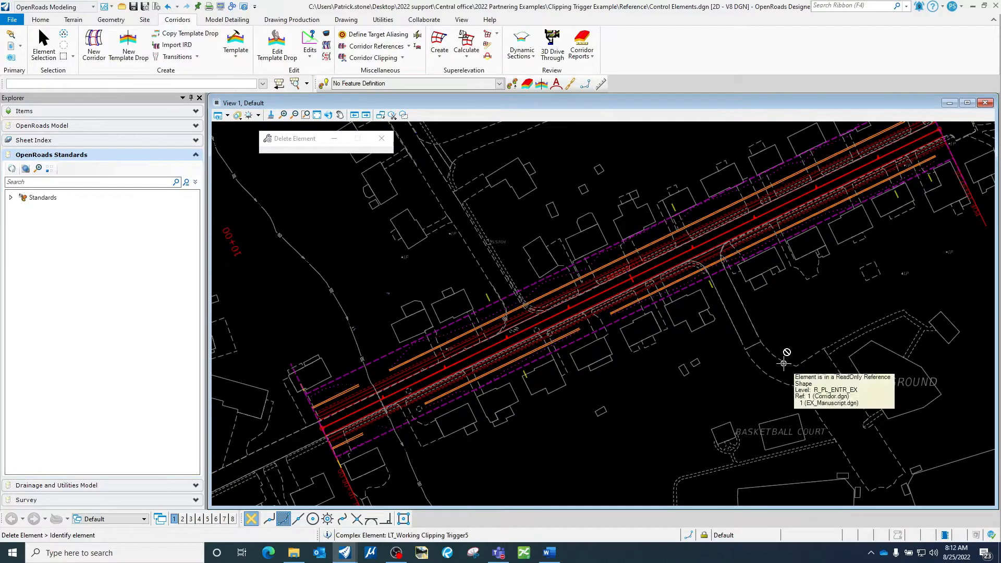
Start a Single Offset Partial with the Working Clipping Trigger feature definition and name it LT_Working Clipping Trigger.
scroll(441, 355, "up", 4)
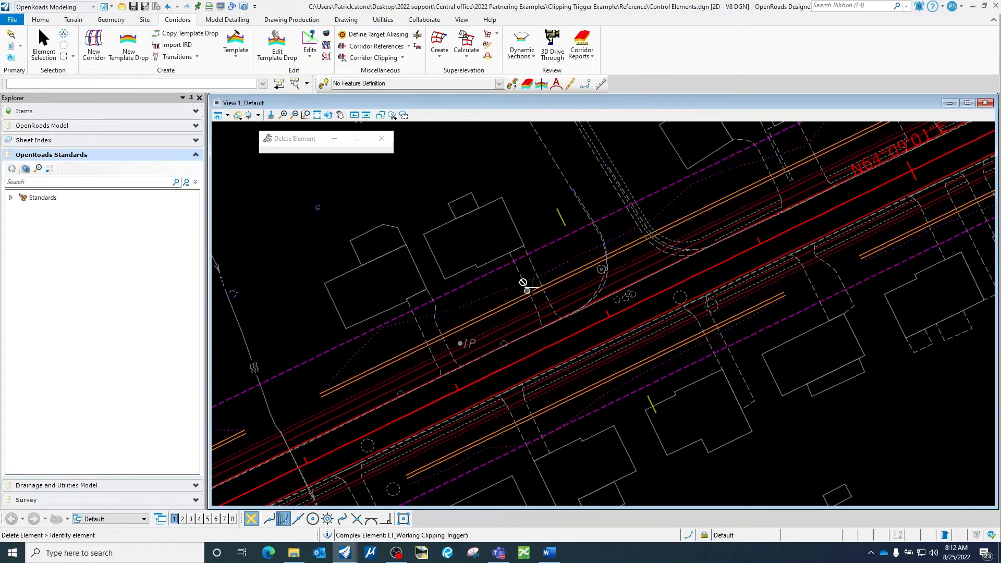
scroll(537, 292, "up", 2)
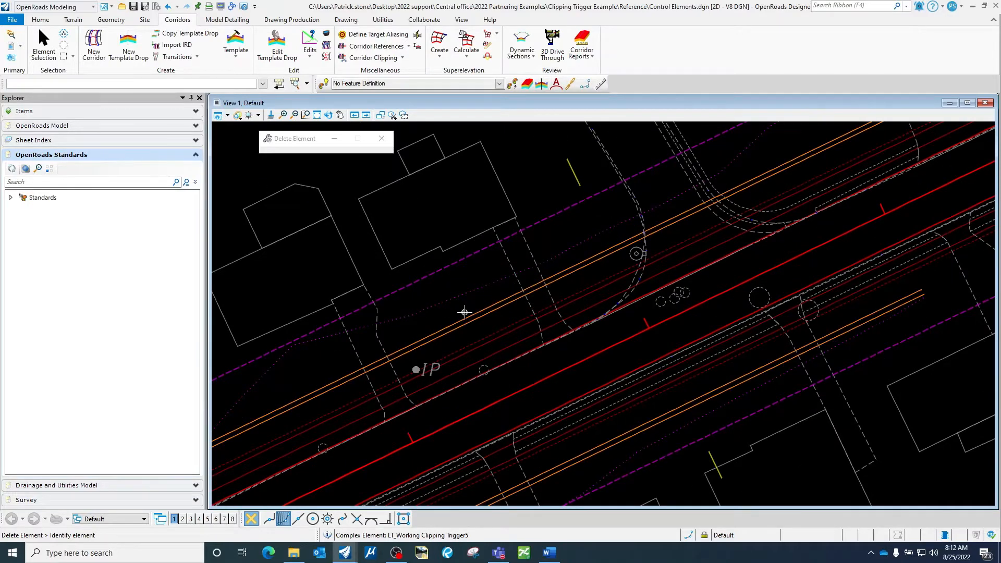
scroll(488, 301, "down", 2)
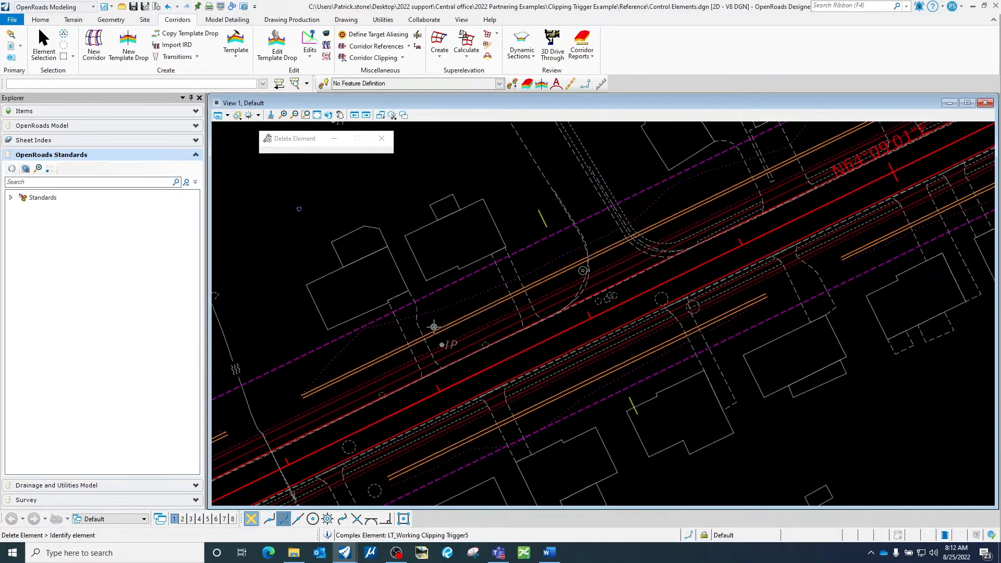
middle_click_drag(433, 325, 489, 296)
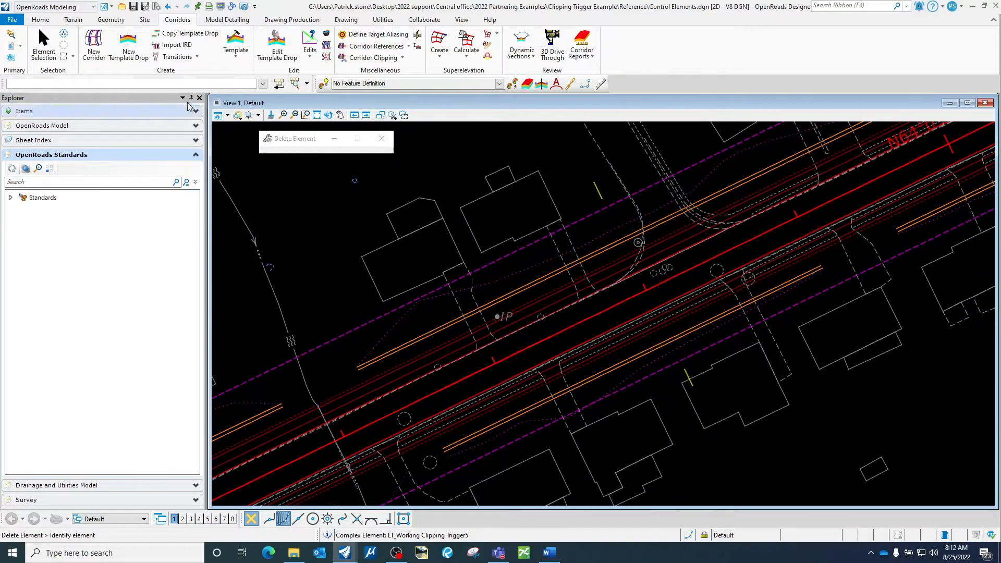
left_click(116, 24)
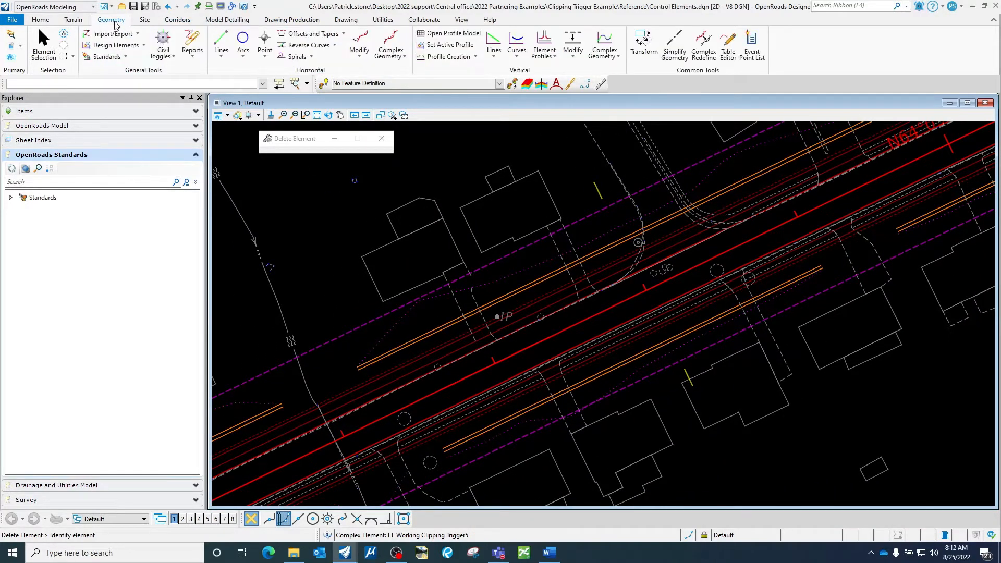
left_click(343, 33)
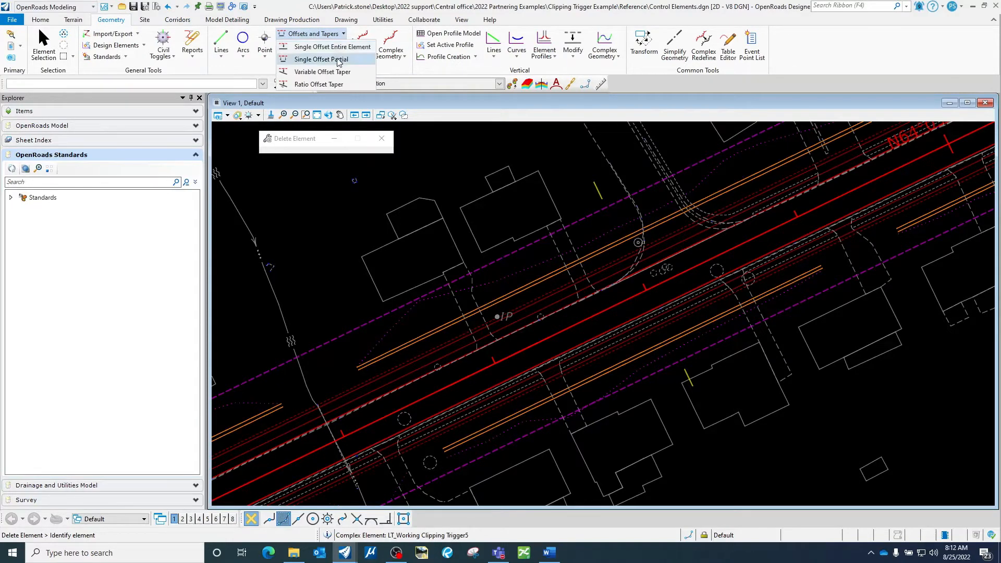
left_click(339, 60)
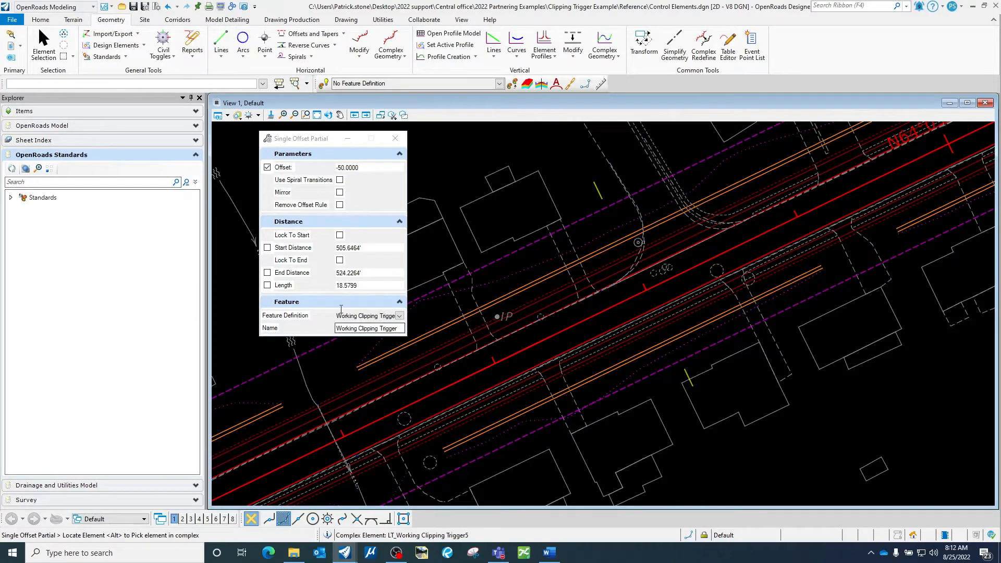
left_click_drag(295, 138, 236, 97)
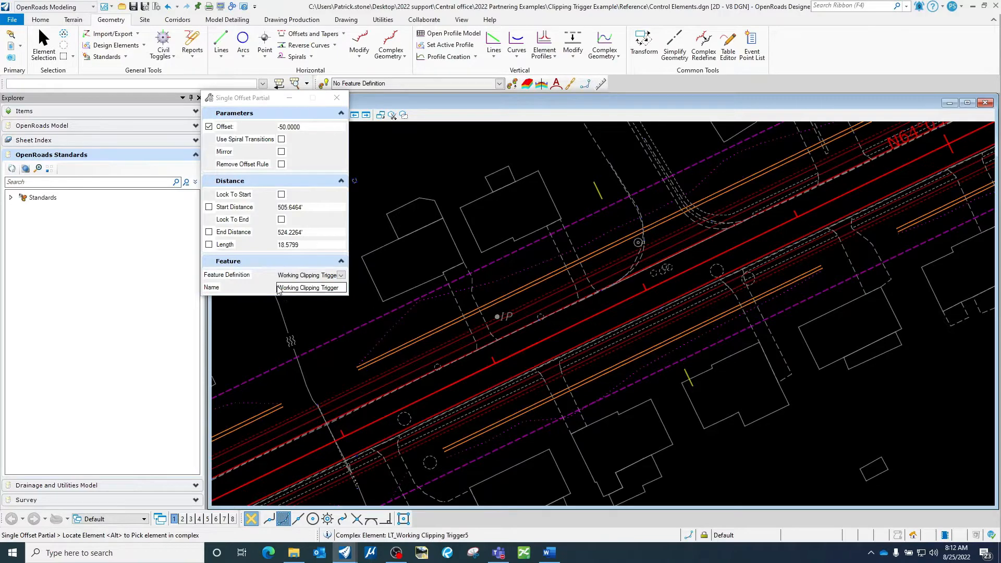
left_click(279, 288)
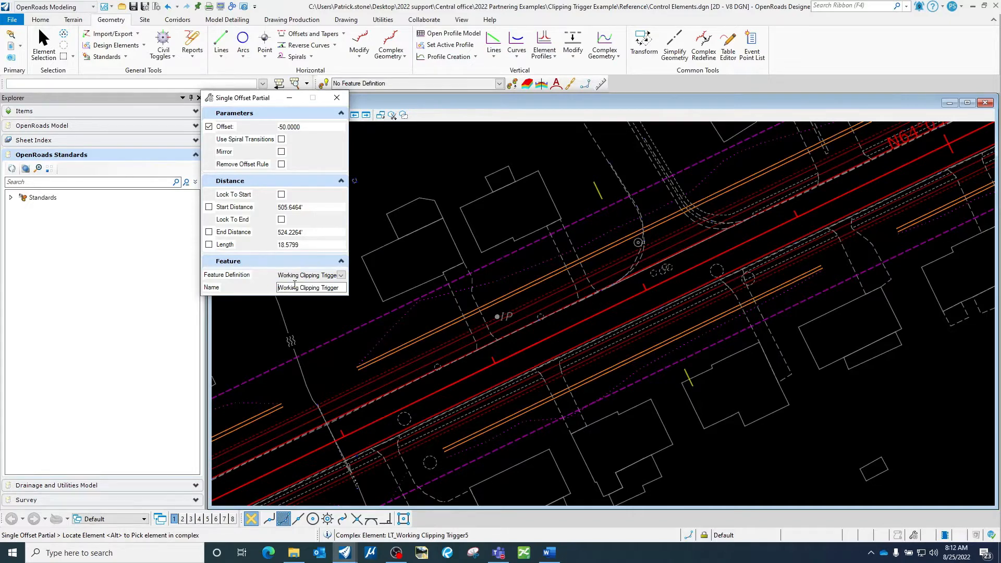
type("l")
key("BackSpace")
type("LT_")
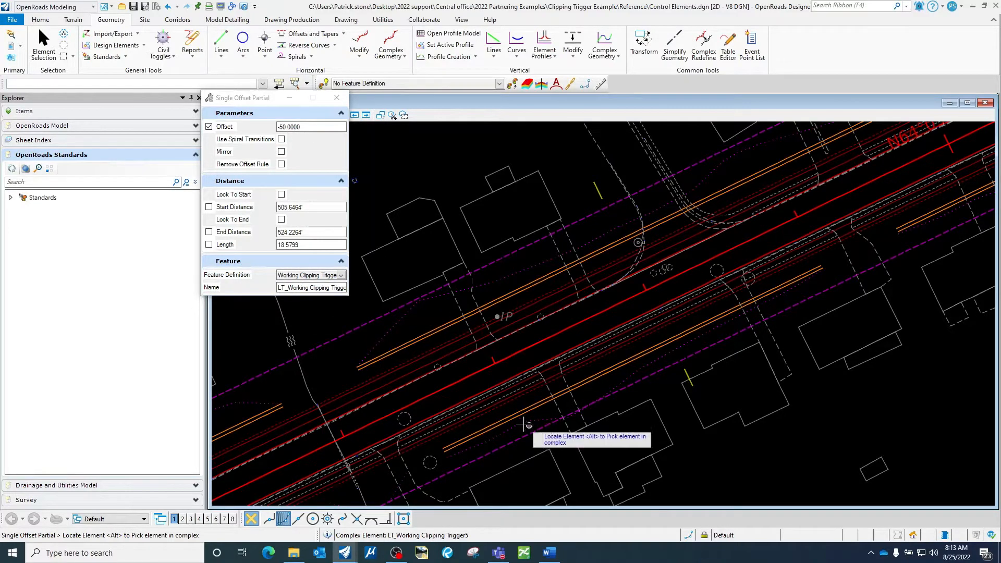
Offset the road centerline by -50 across the first left-side driveway, about 9.7 feet long from station 11+95.78, without mirroring.
left_click(387, 415)
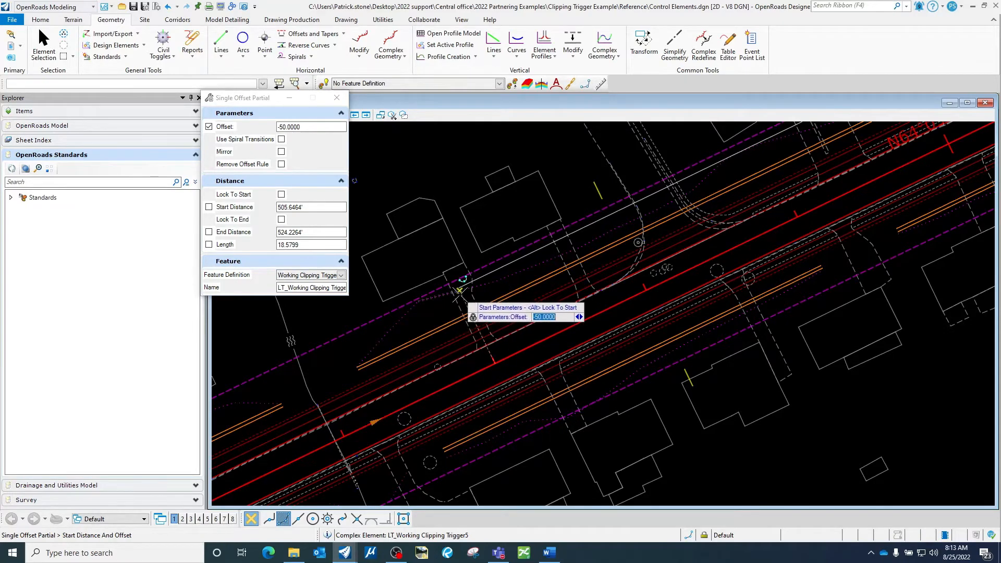
left_click(444, 274)
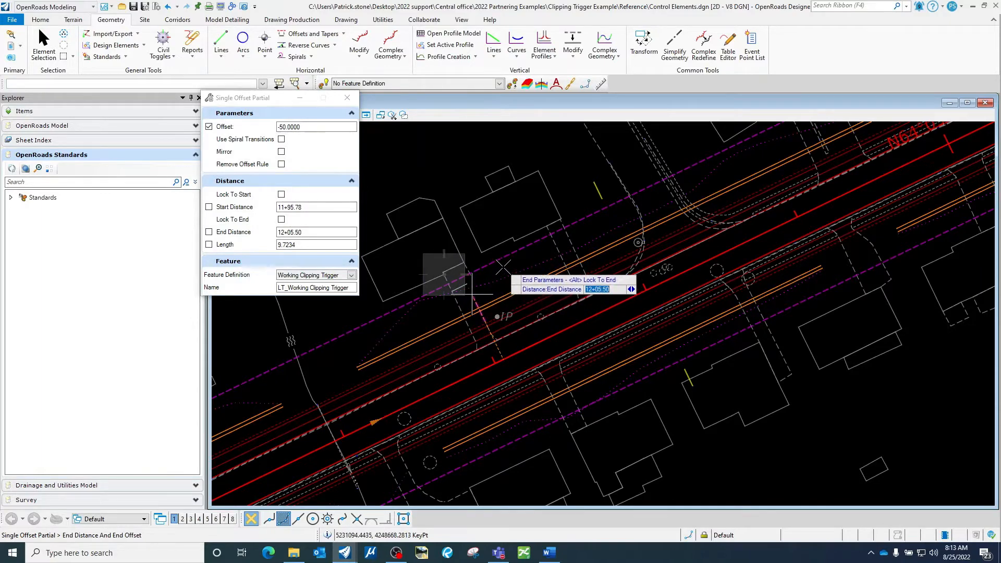
left_click(503, 267)
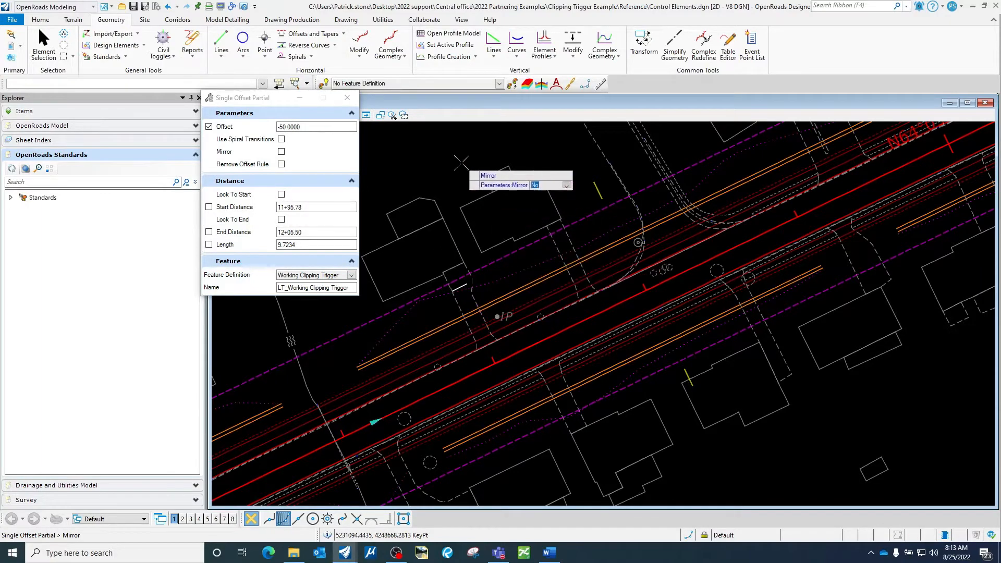
left_click(428, 155)
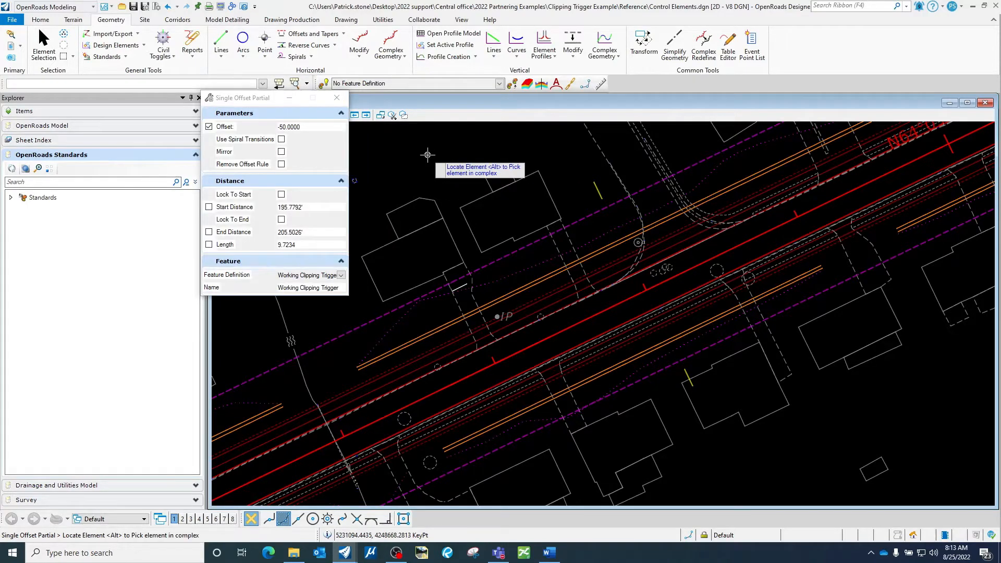
Create another LT_Working Clipping Trigger at offset -50 from the centerline, about 9.2 feet long across the second left-side driveway, without mirroring.
left_click(292, 287)
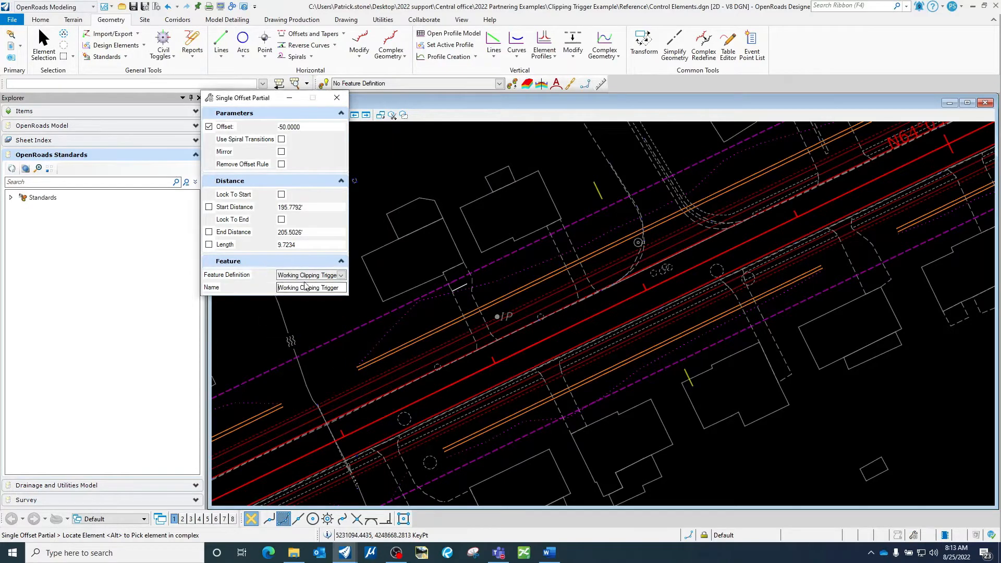
key("Home")
type("LT_")
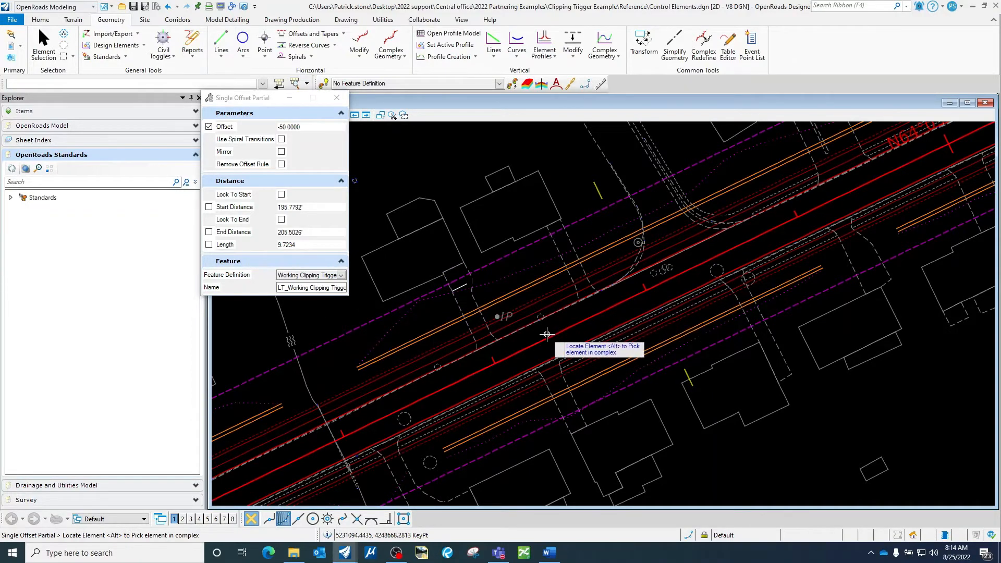
left_click(412, 406)
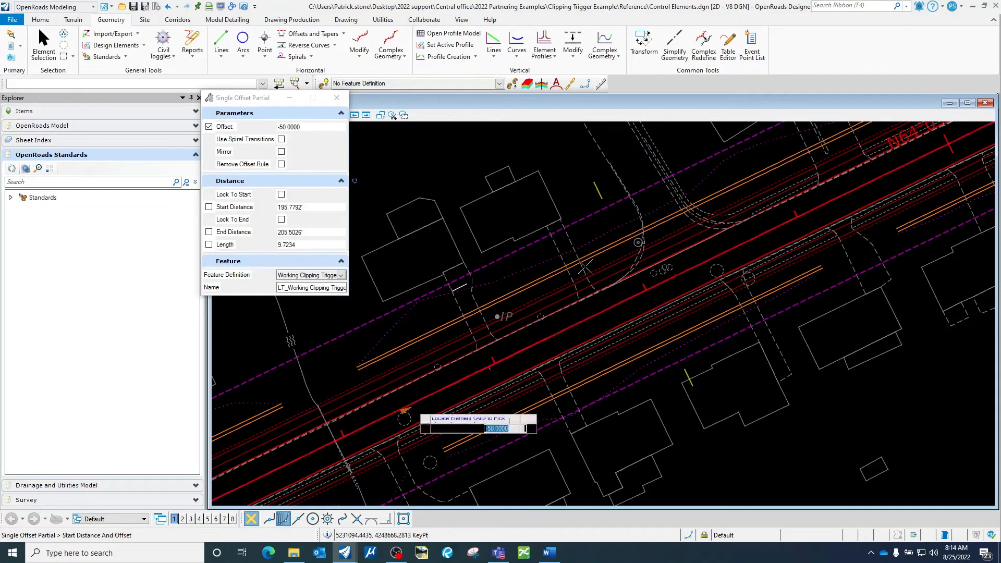
left_click(549, 227)
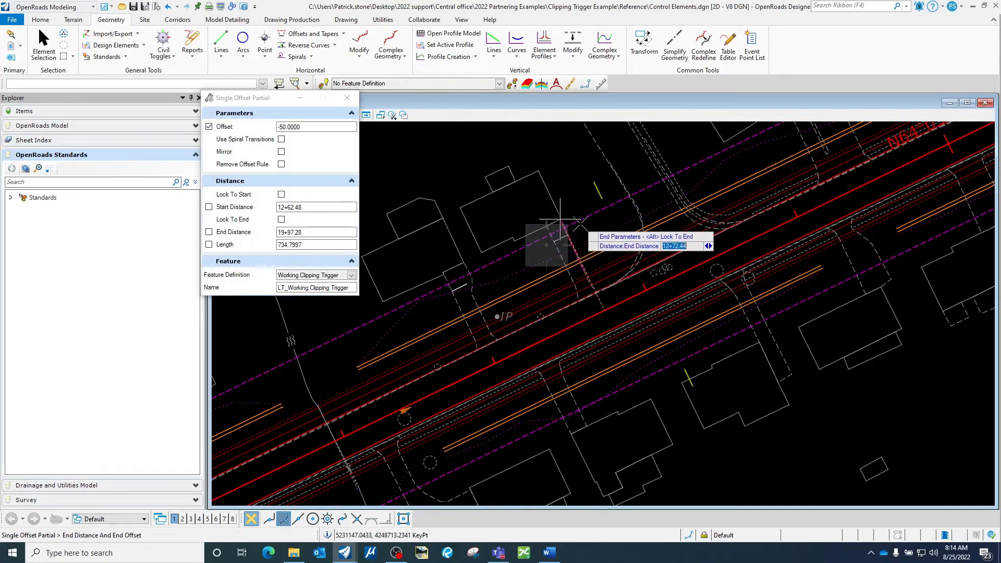
left_click(580, 223)
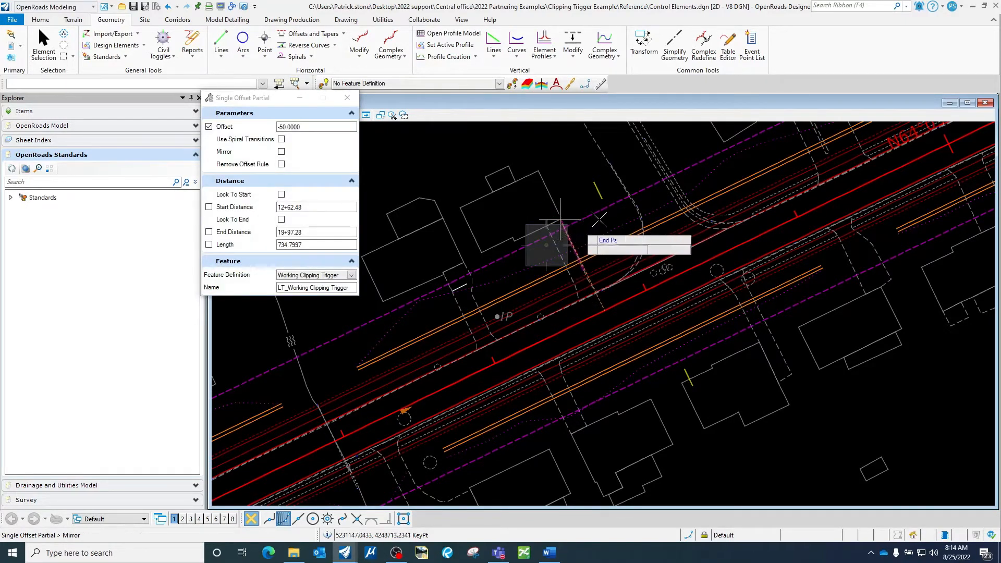
left_click(613, 216)
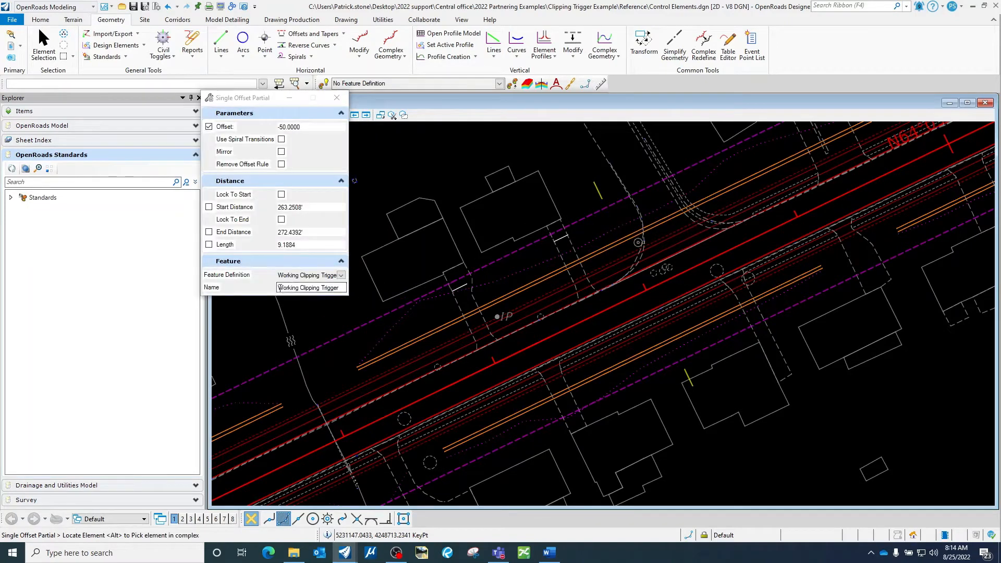
Create an LT_Working Clipping Trigger at offset -50 across the left side road, from station 13+15.31 to about 13+41.75, without mirroring.
left_click(279, 287)
type("LT")
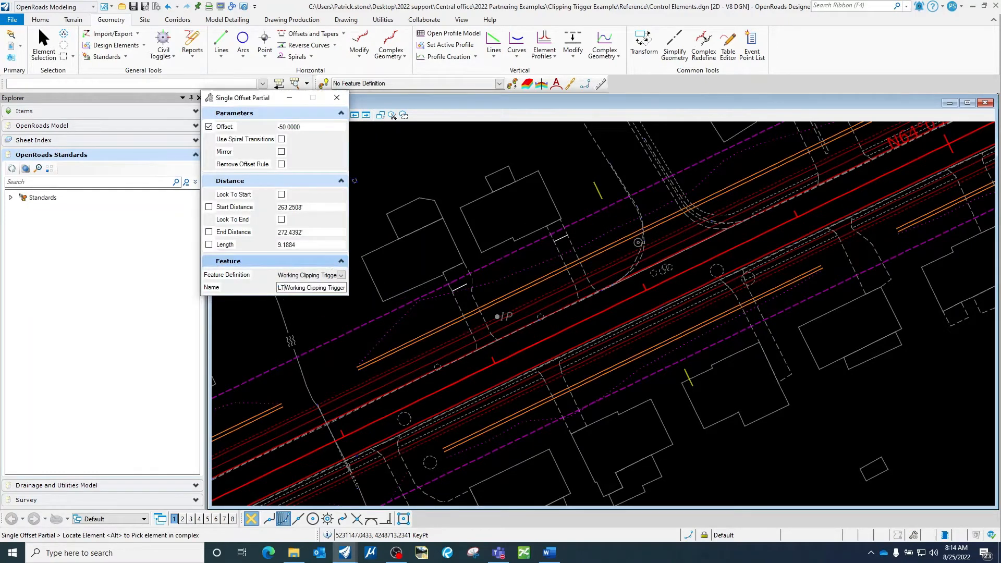
type("_")
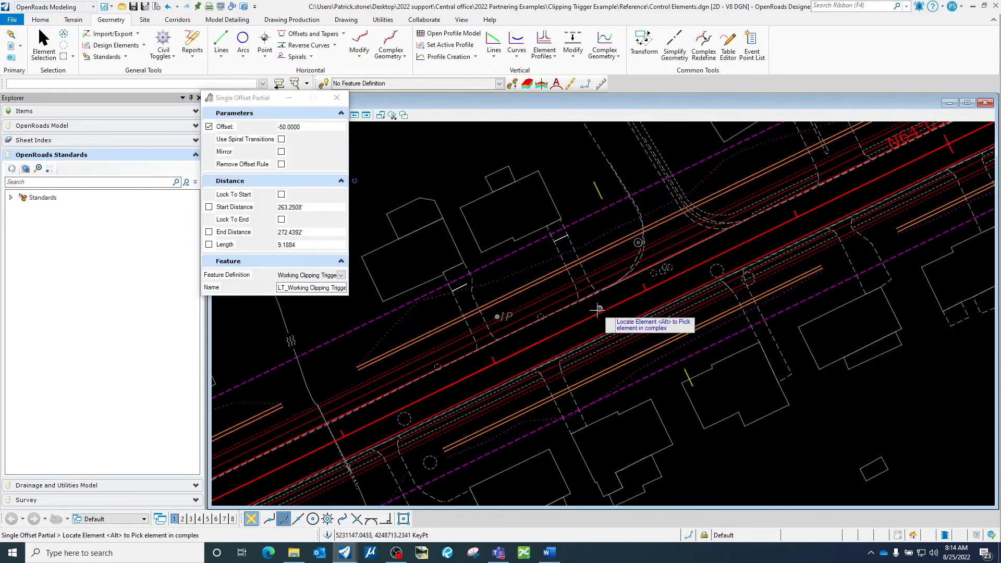
left_click(587, 316)
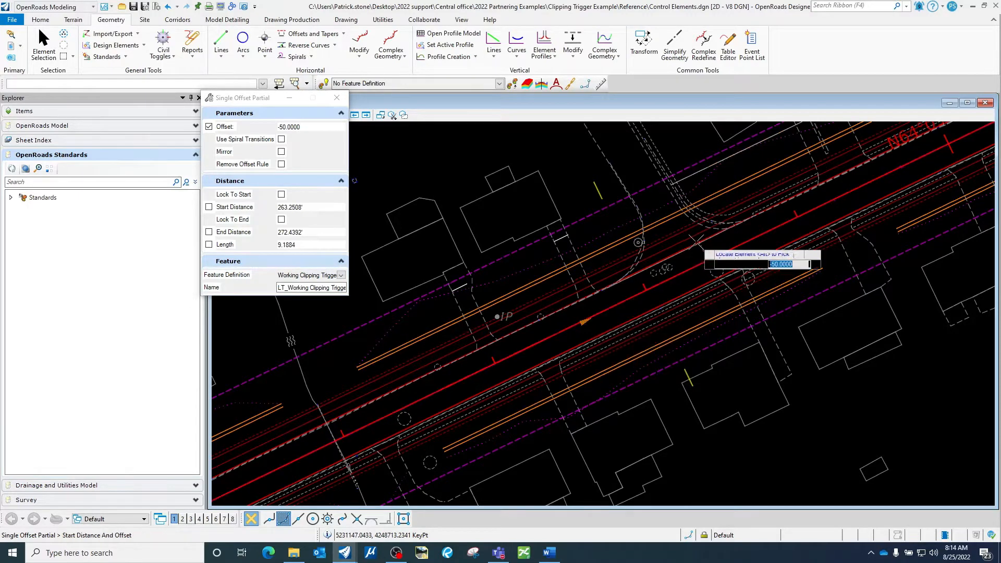
left_click(635, 209)
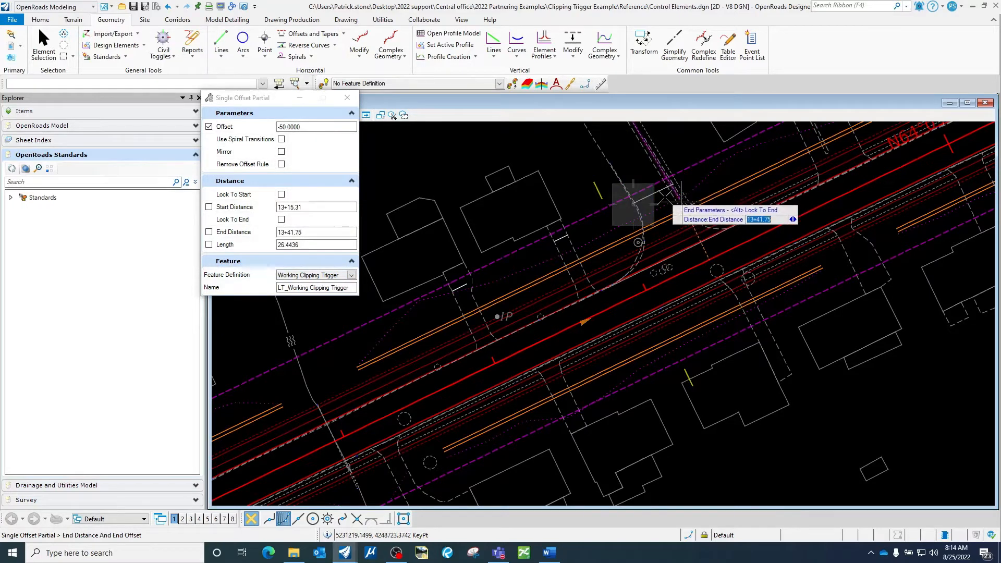
left_click(646, 215)
left_click(724, 175)
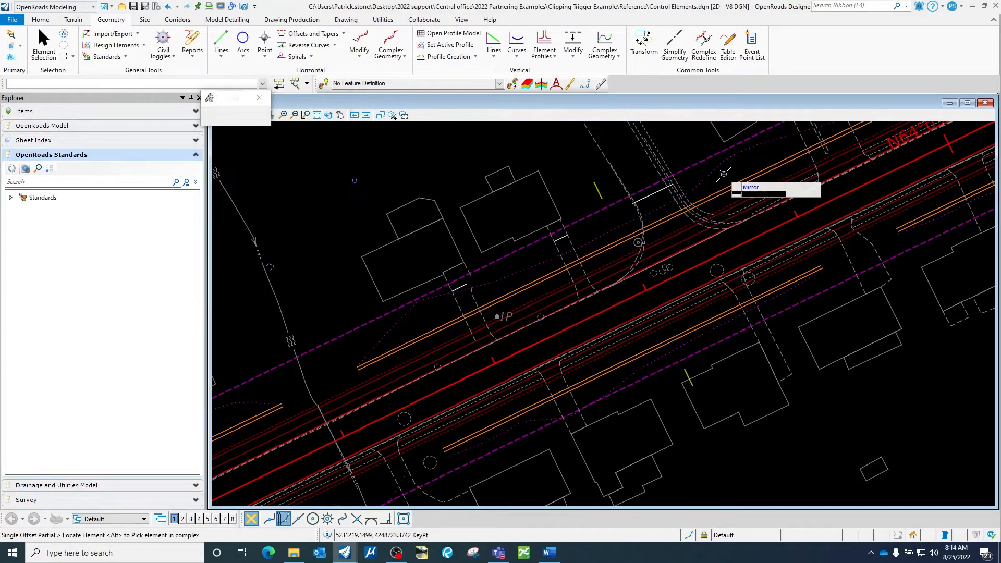
Create an LT_Working Clipping Trigger at offset -50 across the first driveway beyond the side road, about 28.65 feet long from station 14+23.14, without mirroring.
middle_click_drag(821, 243, 692, 379)
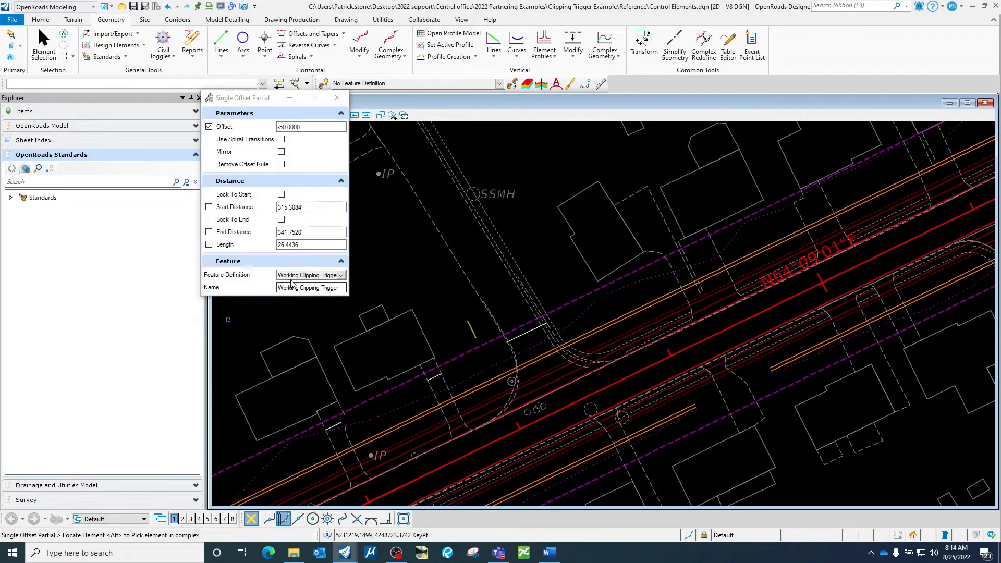
left_click(280, 287)
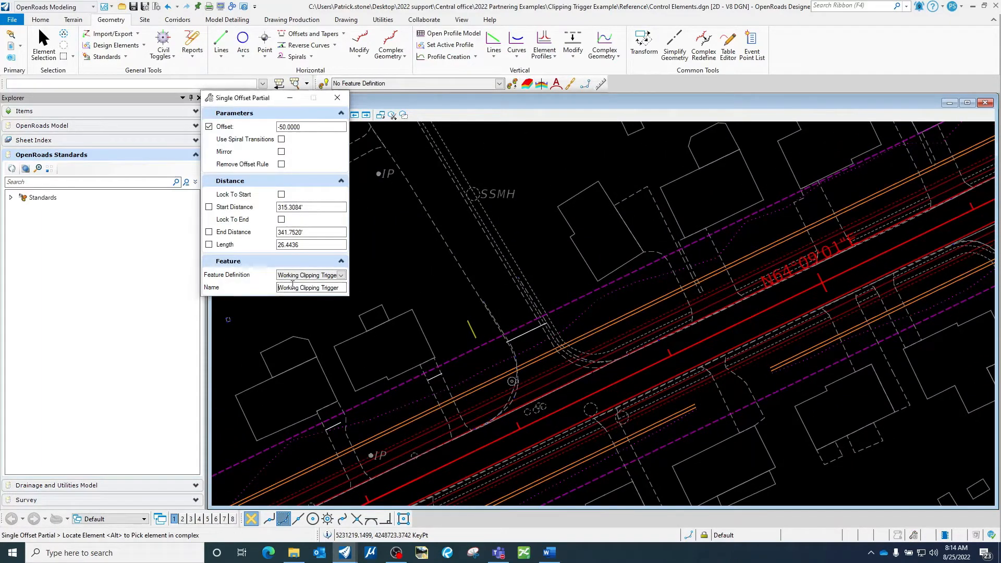
type("LT_")
left_click(652, 365)
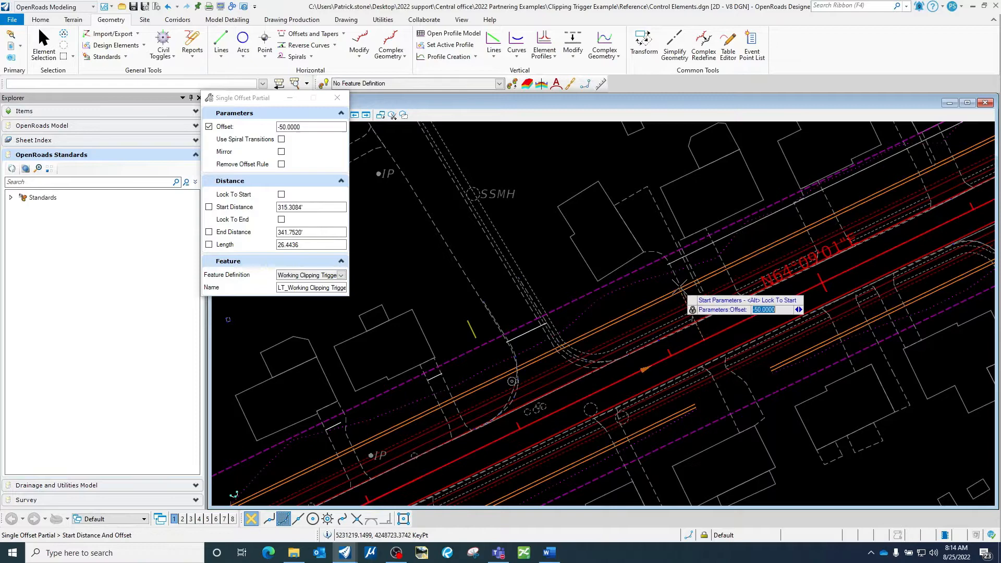
left_click(670, 262)
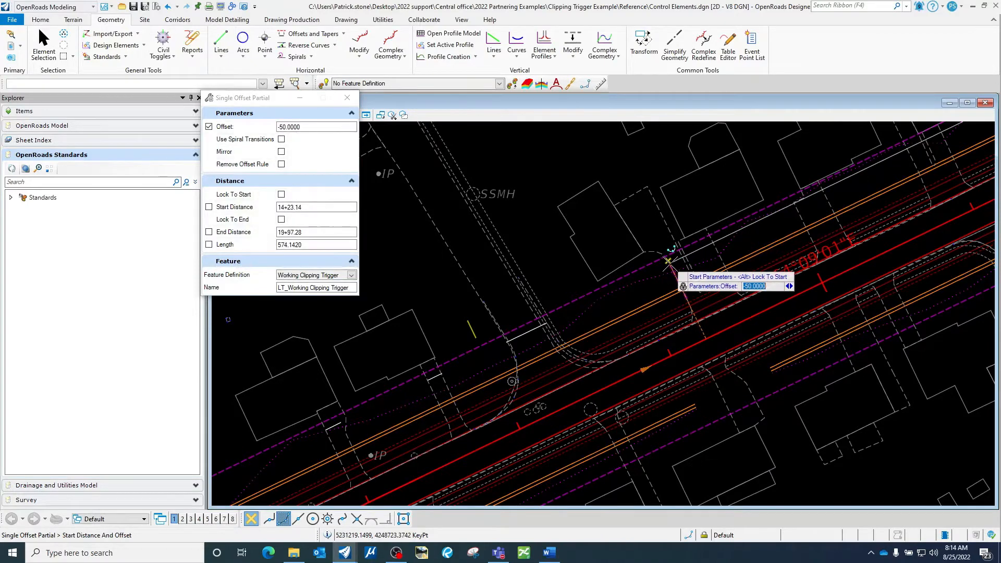
left_click(712, 241)
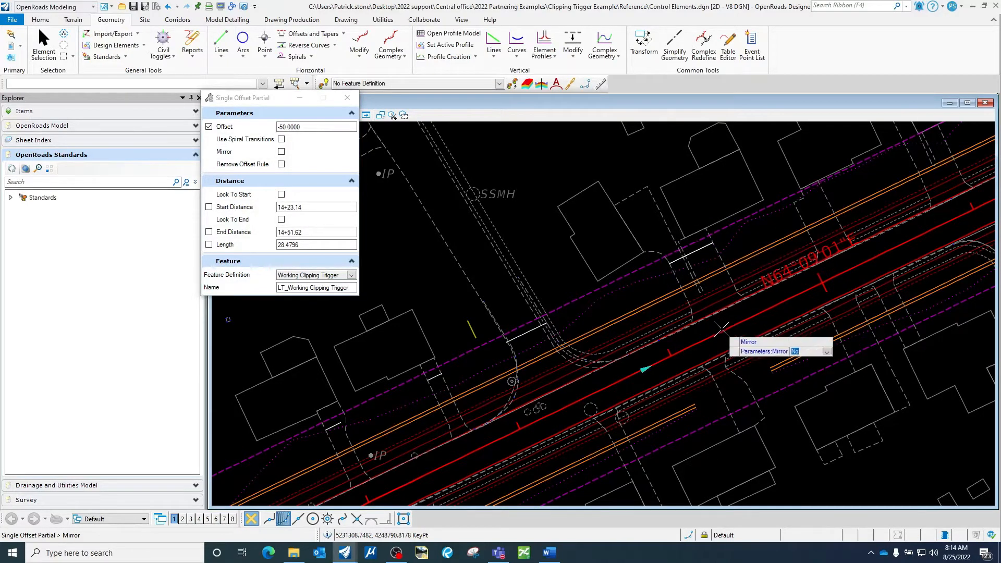
left_click(754, 233)
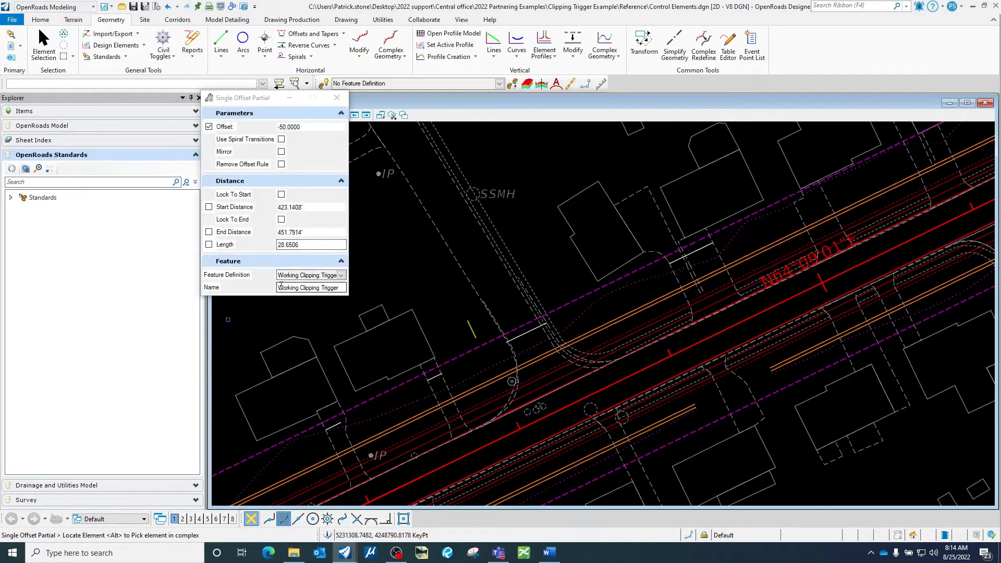
Create an LT_Working Clipping Trigger at offset -50 across the next left-side driveway, from station 15+05.65 to about 15+24.23, without mirroring.
left_click(282, 286)
left_click(279, 288)
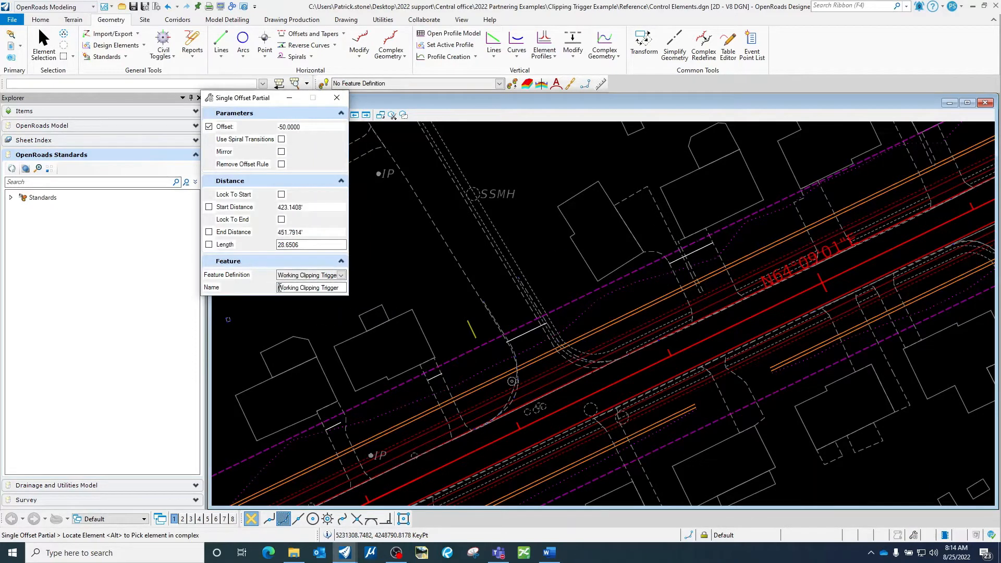
type("LT_")
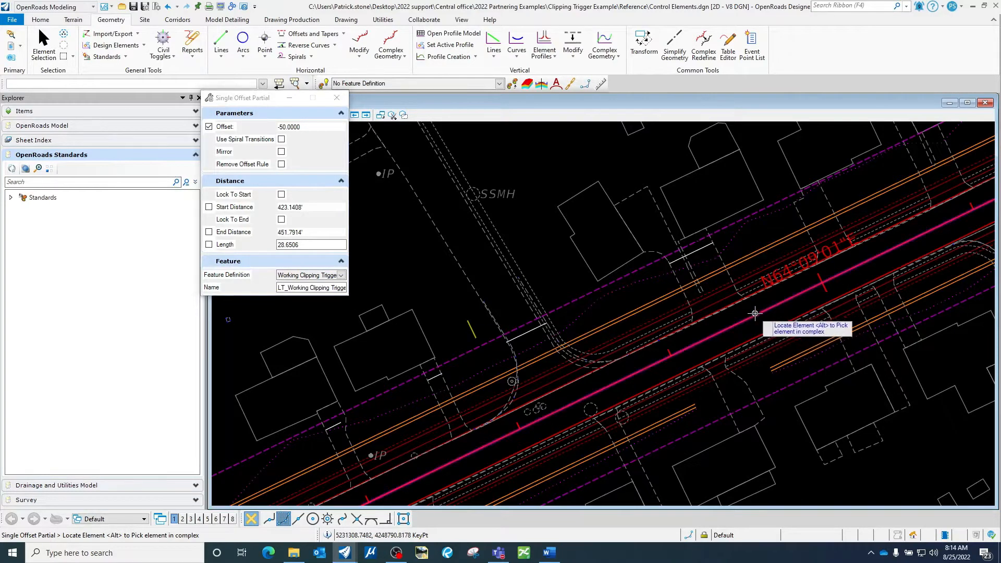
left_click(857, 221)
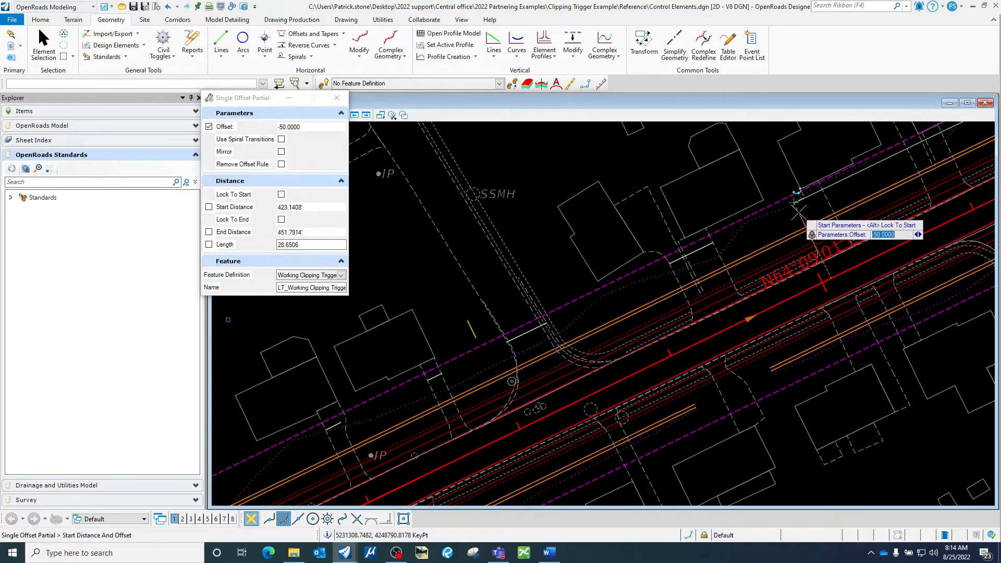
left_click(822, 198)
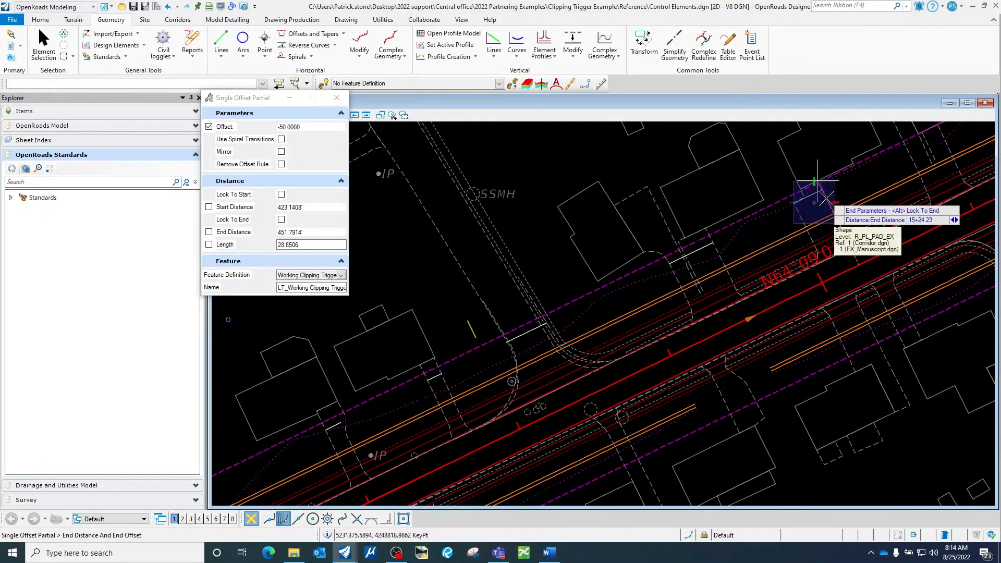
left_click(822, 191)
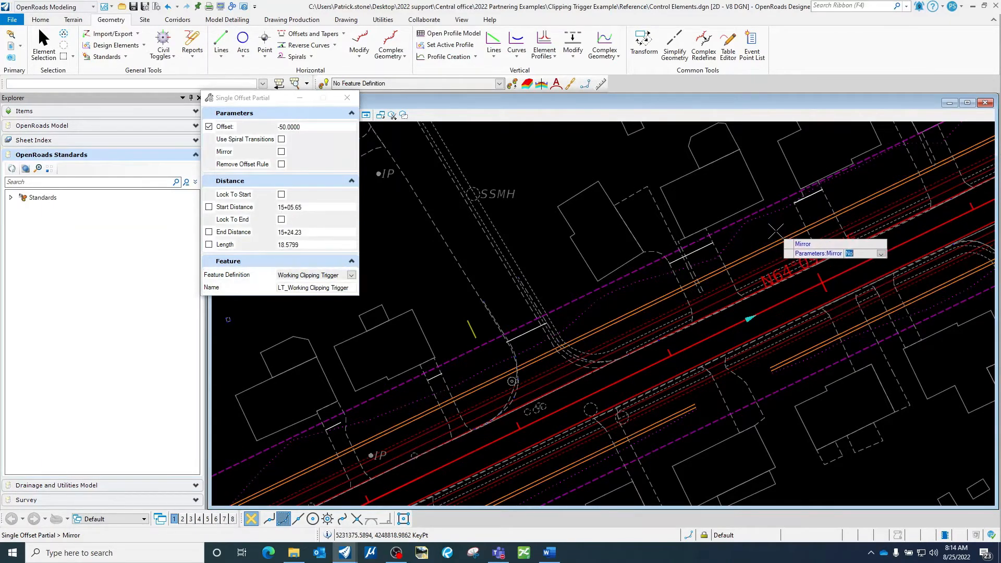
left_click(787, 242)
Set the length of the first left-side driveway's clipping trigger to 10 feet.
scroll(569, 346, "down", 3)
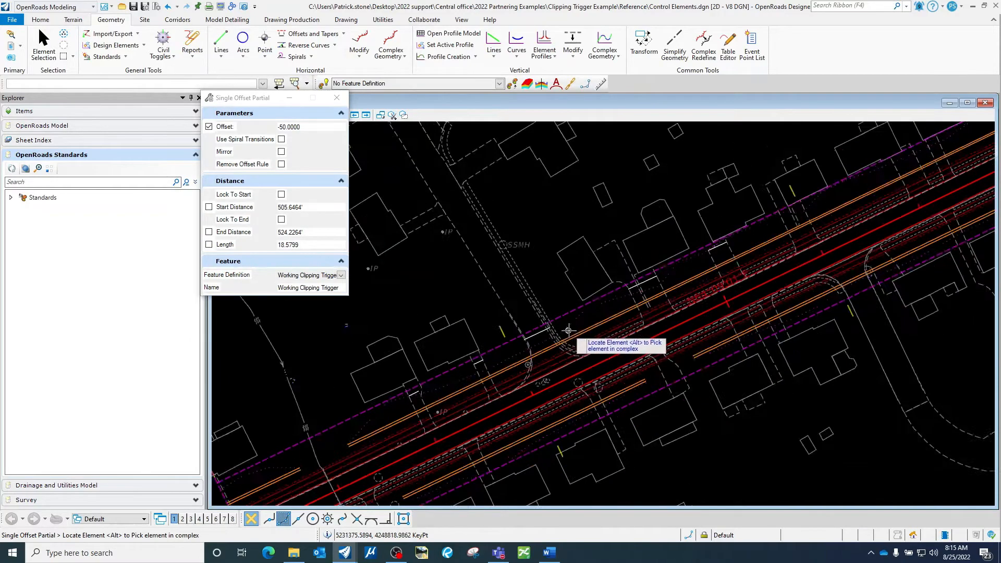
scroll(569, 345, "up", 3)
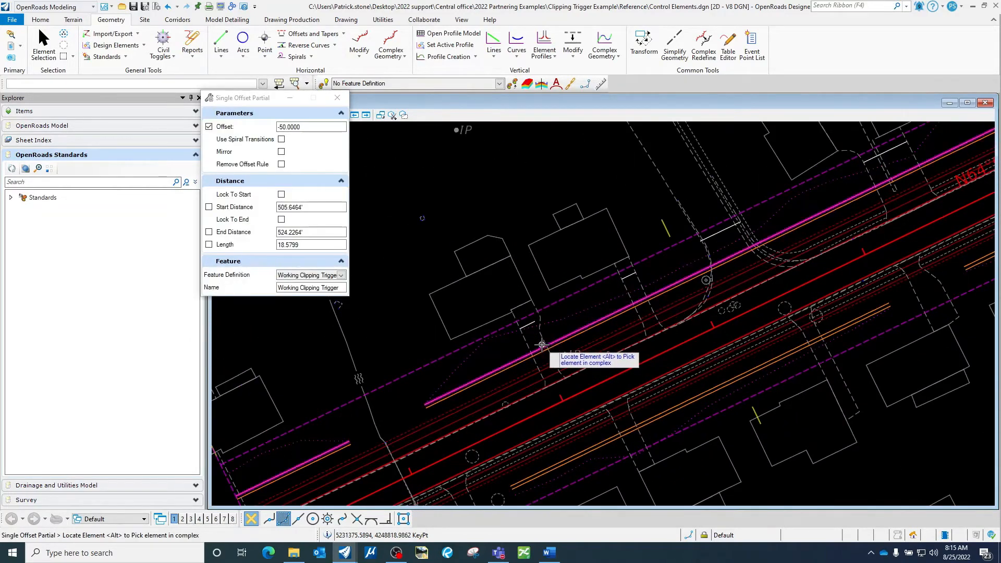
left_click(43, 47)
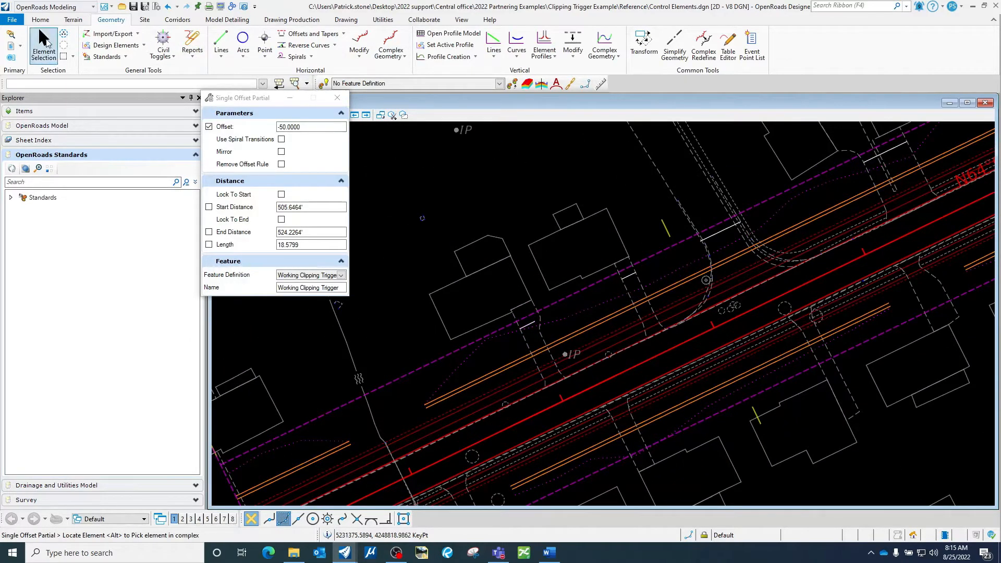
left_click(530, 326)
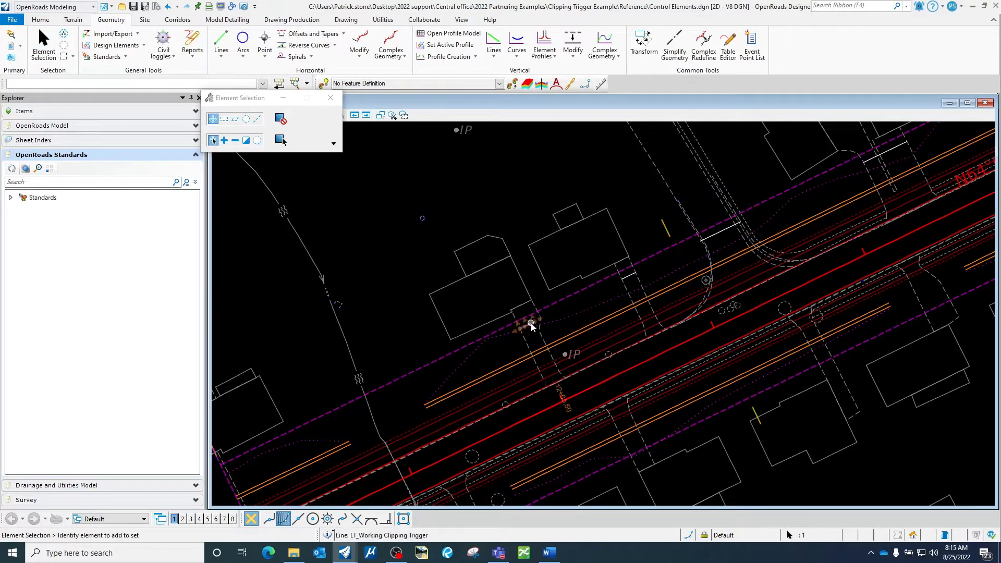
scroll(545, 364, "up", 3)
scroll(578, 414, "up", 1)
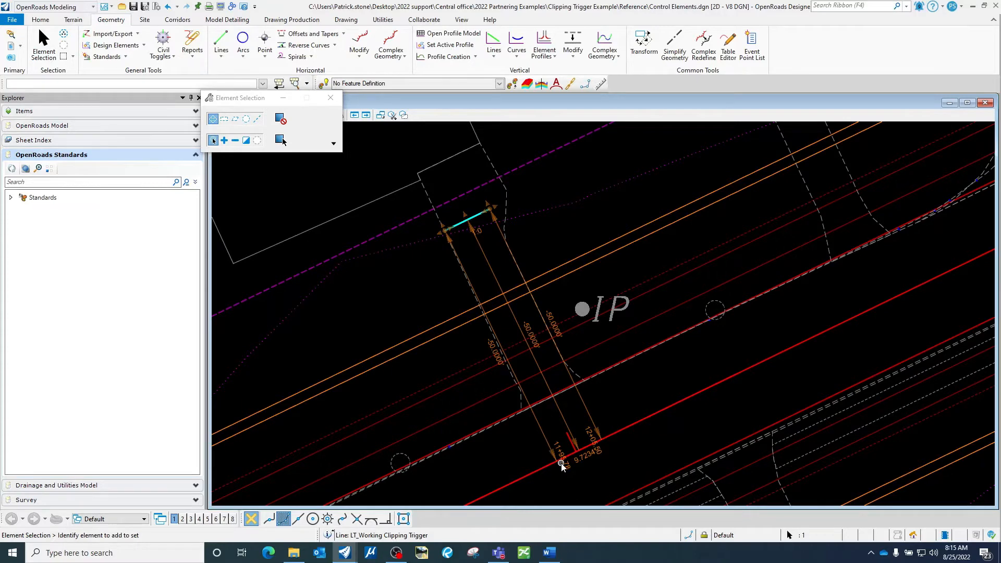
left_click(588, 464)
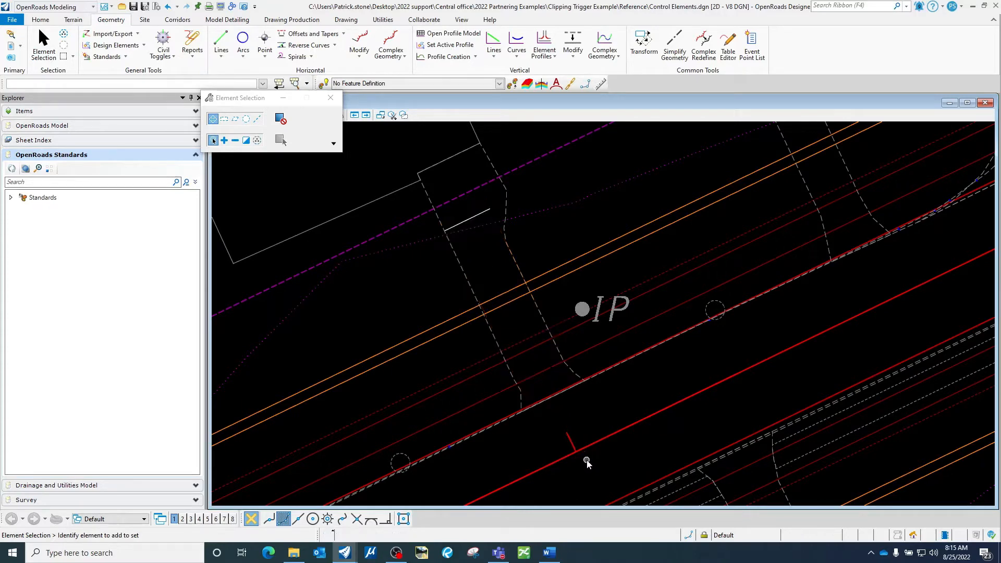
left_click(470, 219)
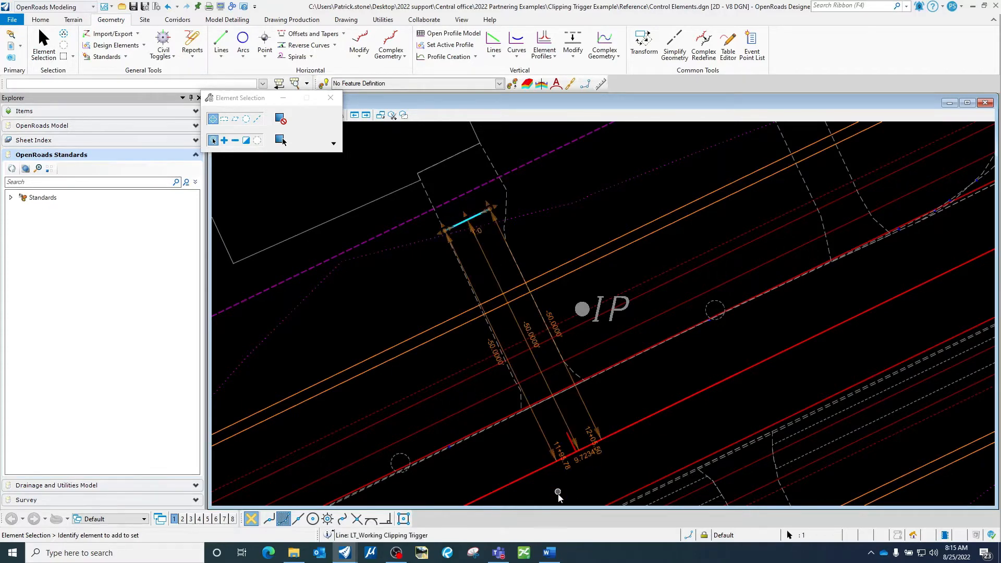
left_click(584, 462)
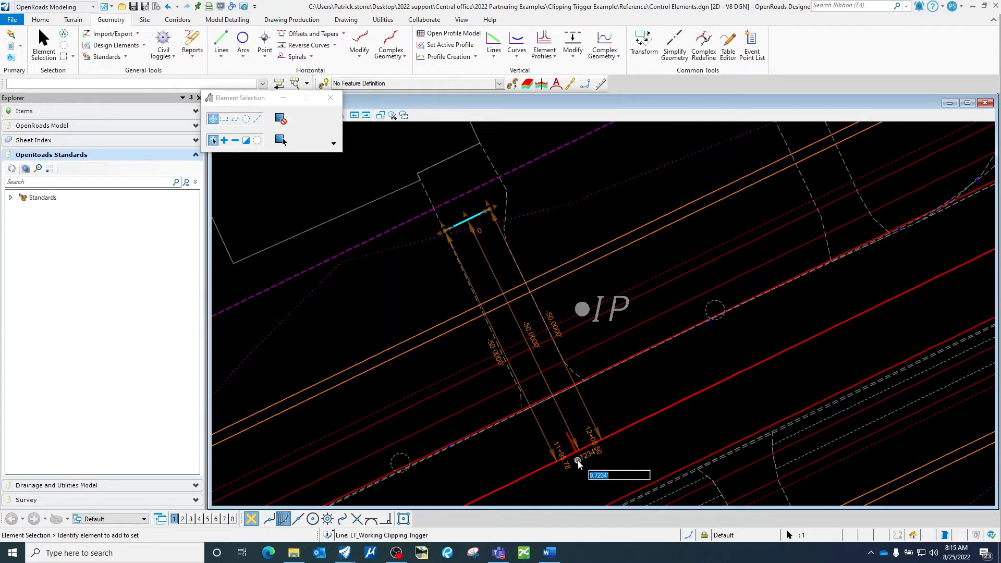
type("10")
left_click(621, 448)
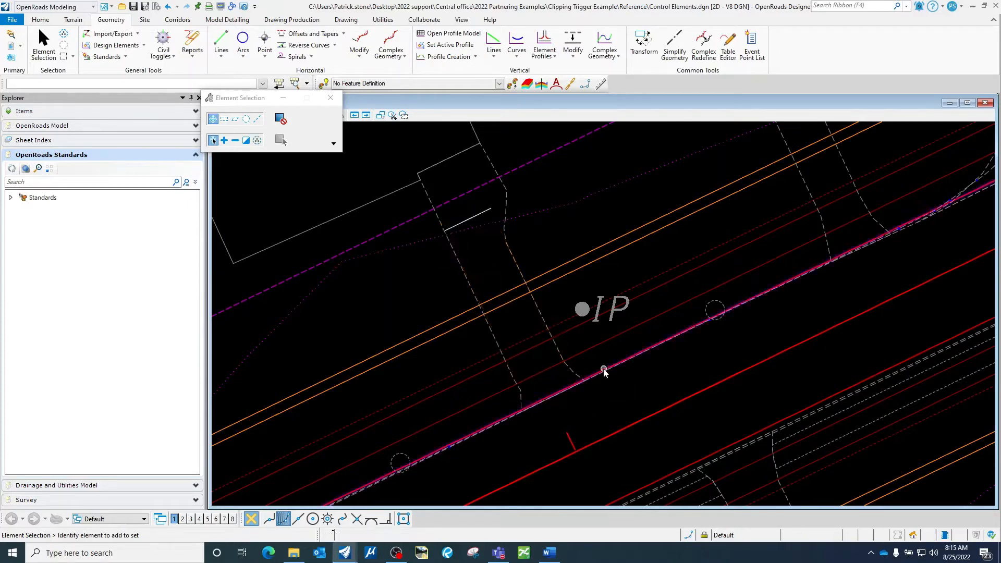
Examine the offset and station dimensions of the first driveway, second driveway and side road clipping triggers.
left_click(480, 215)
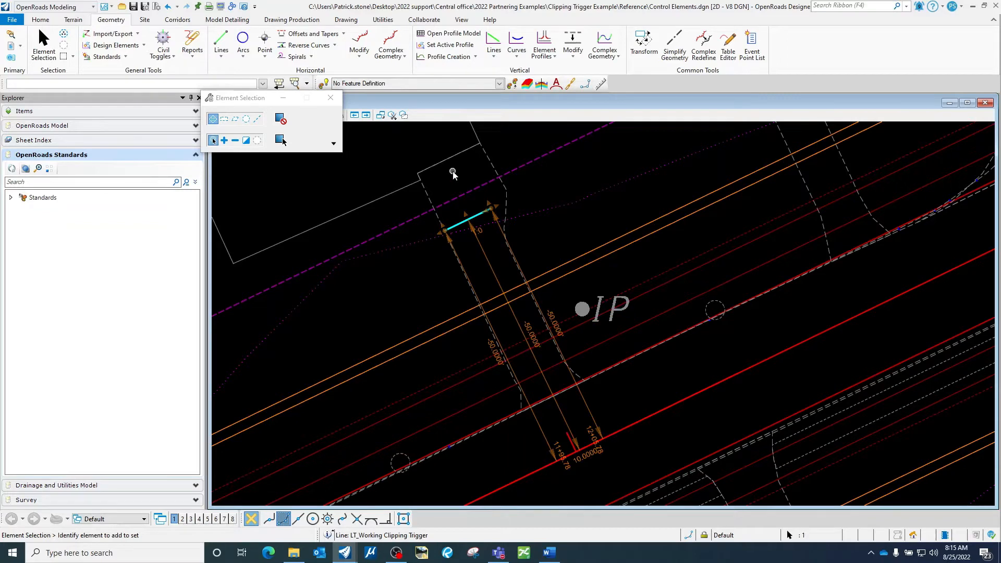
left_click(529, 328)
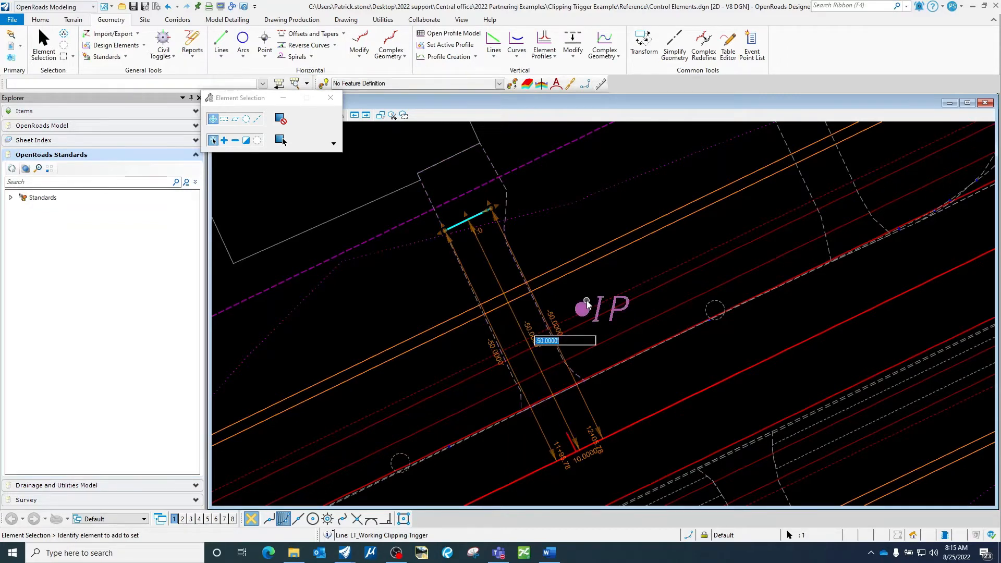
left_click(660, 363)
scroll(685, 341, "down", 2)
middle_click_drag(849, 286, 690, 372)
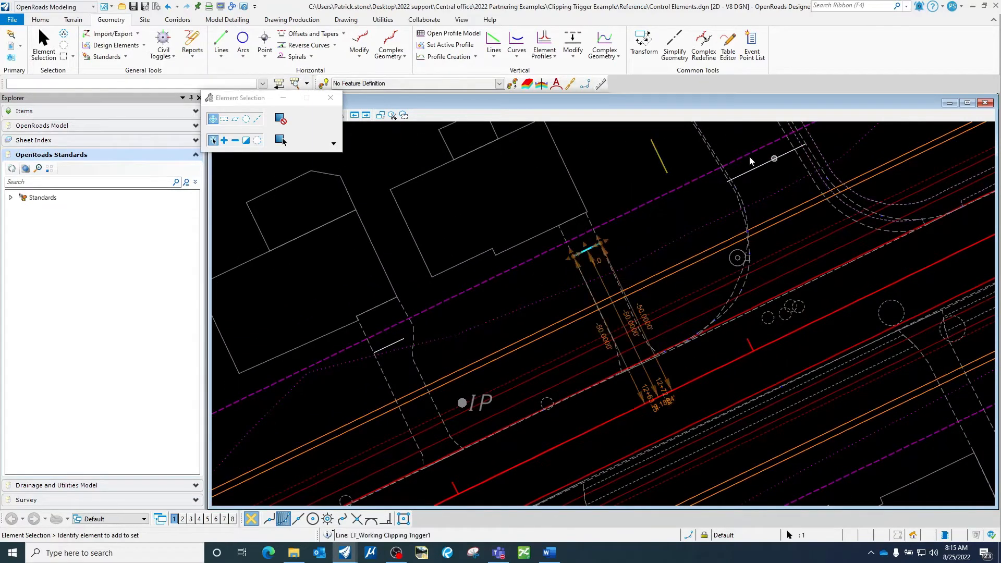
left_click(768, 164)
scroll(786, 215, "down", 3)
middle_click_drag(836, 232, 789, 266)
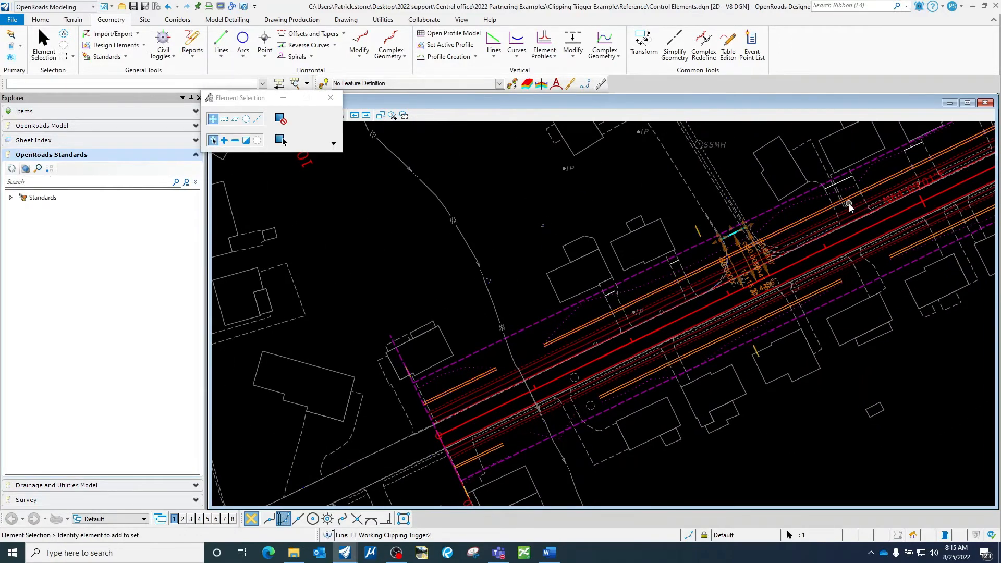
middle_click_drag(850, 249, 715, 327)
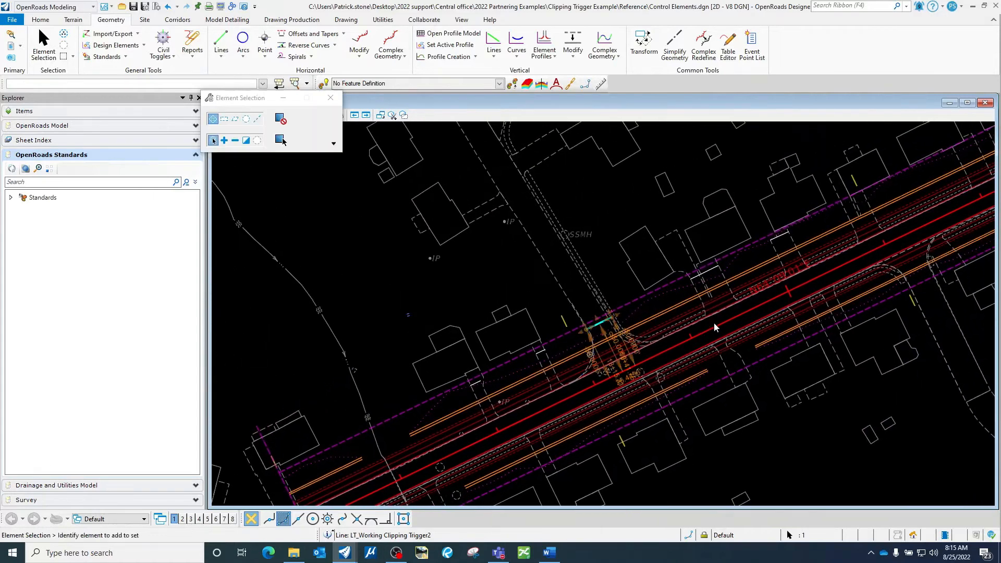
left_click(604, 272)
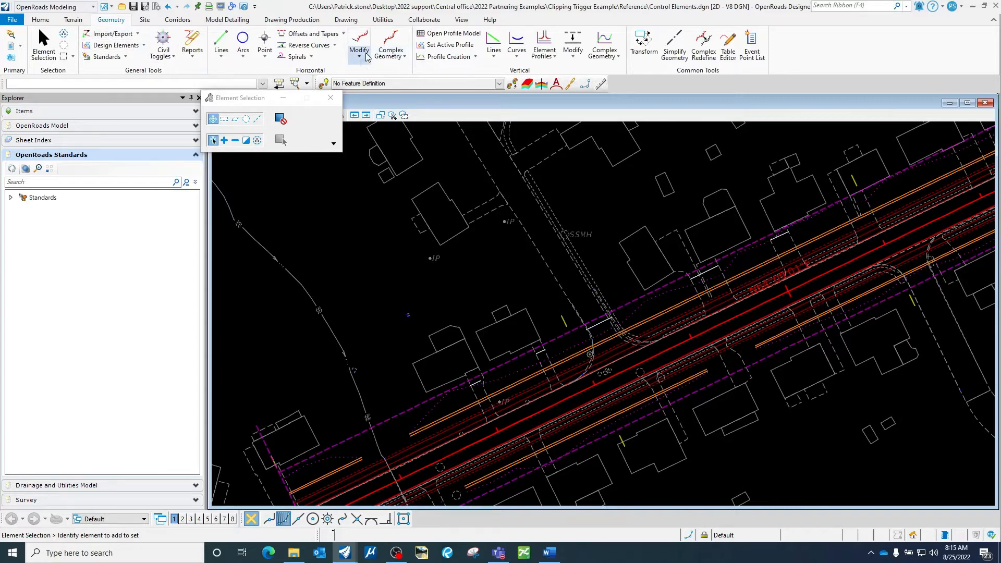
Start a manual Complex By Element with maximum gap 100 and the Working Clipping Trigger feature definition, named LT_Working Clipping Trigger.
left_click(406, 57)
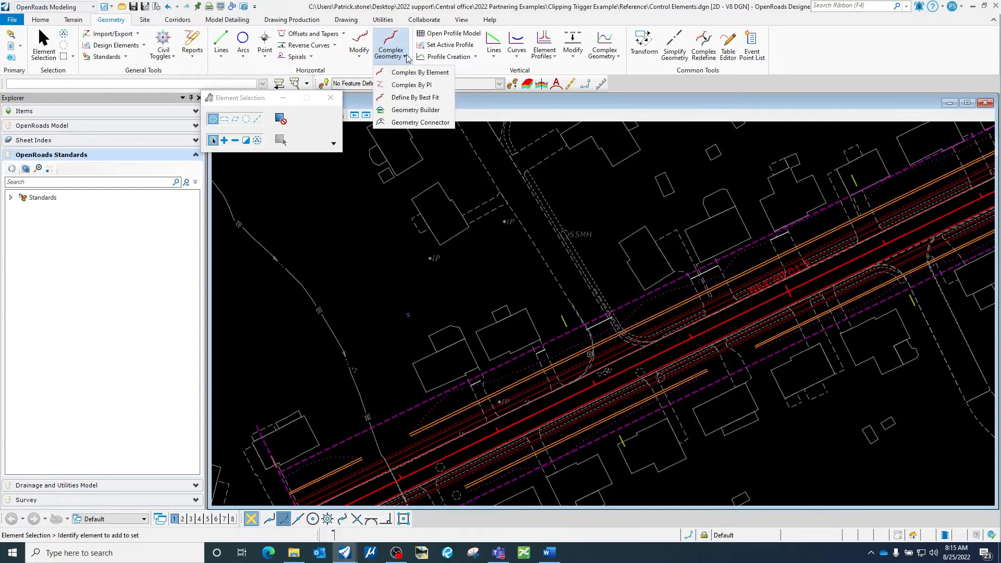
left_click(437, 77)
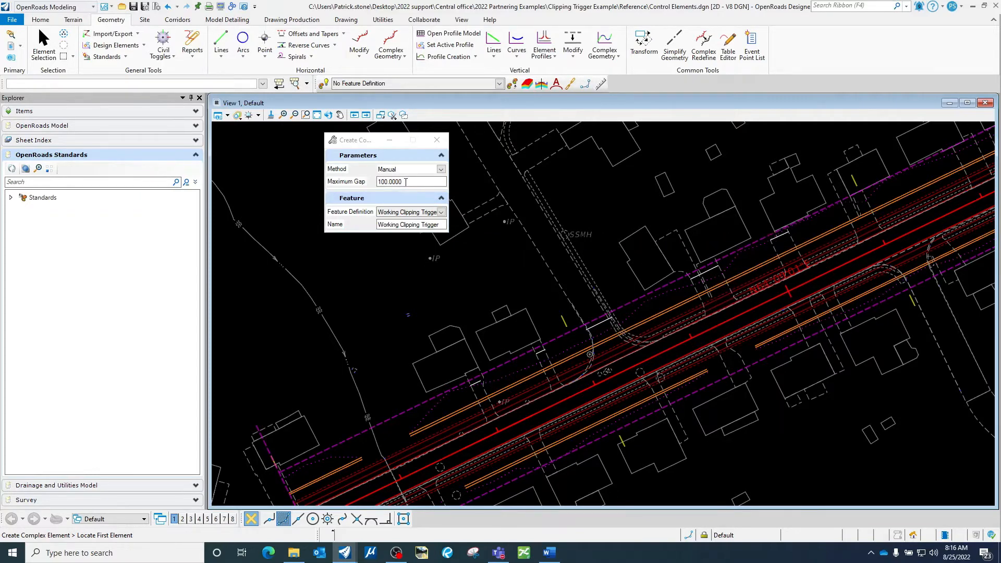
left_click(382, 226)
left_click(378, 226)
type("LT_")
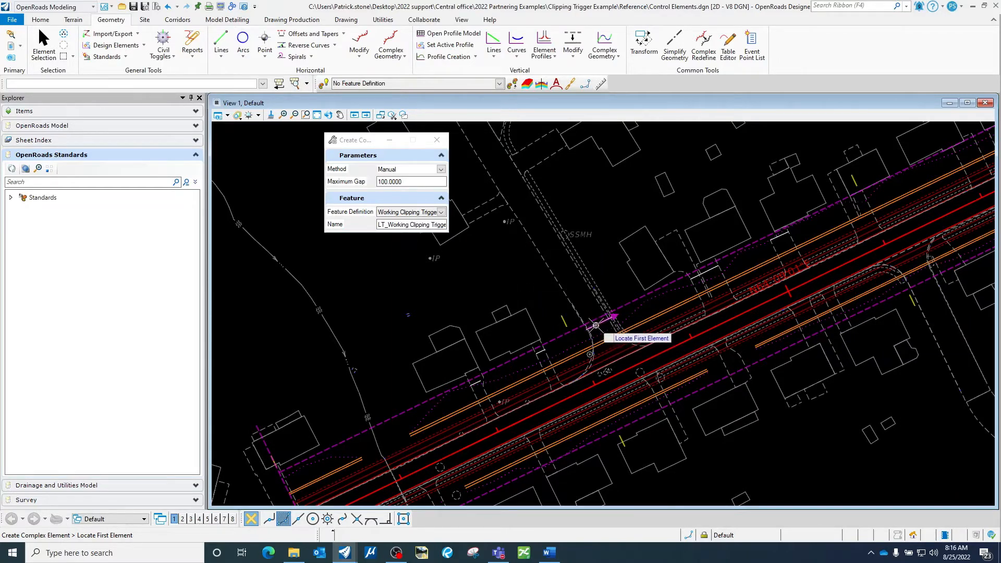
Join the side road trigger and the two driveway triggers beyond it into one complex element.
scroll(596, 325, "up", 2)
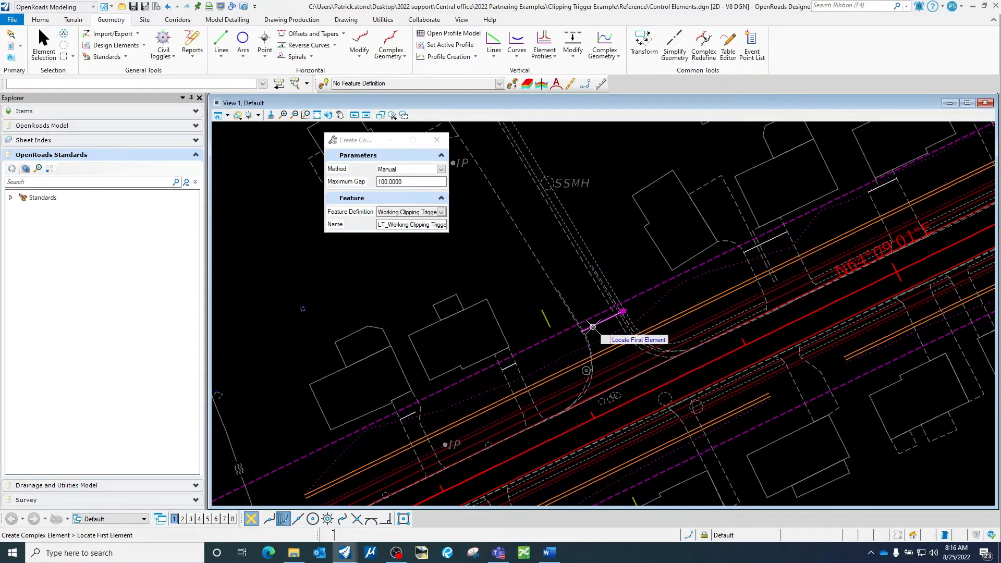
left_click(593, 327)
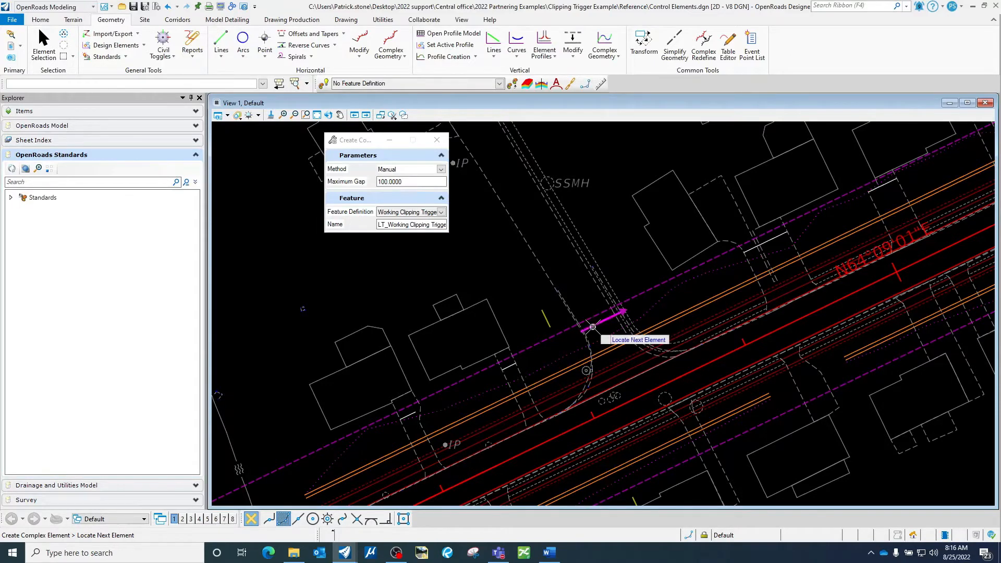
left_click(750, 251)
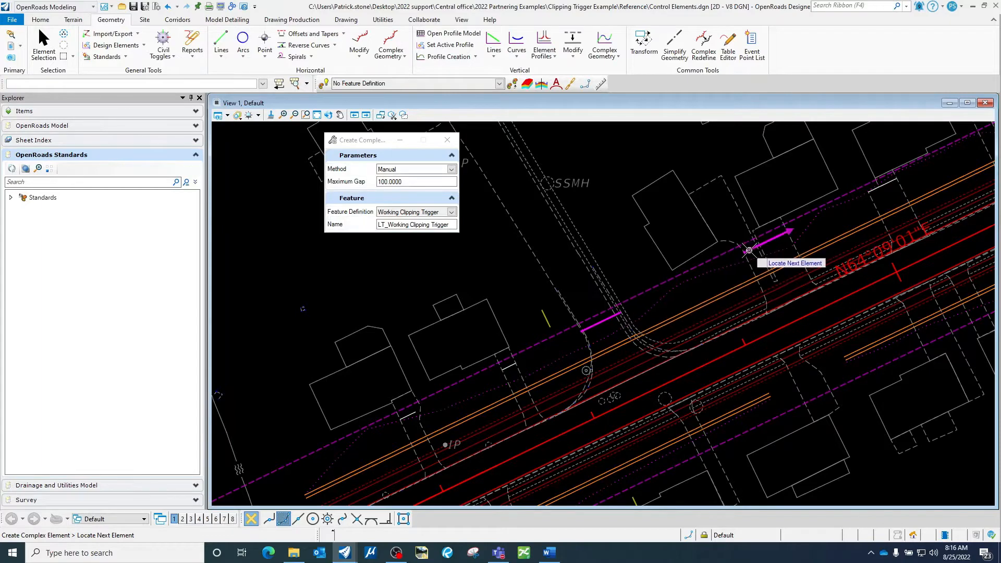
left_click(875, 189)
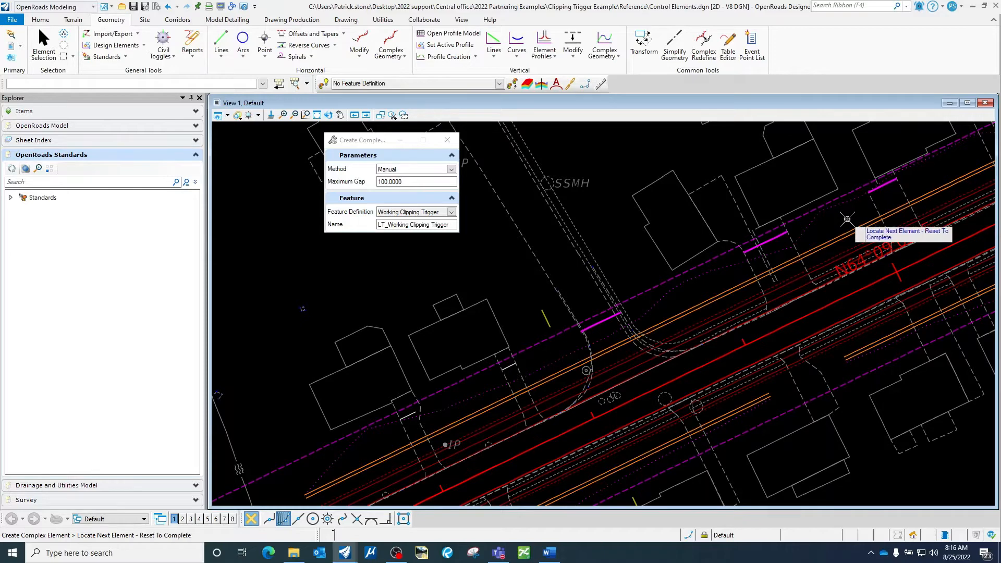
right_click(848, 219)
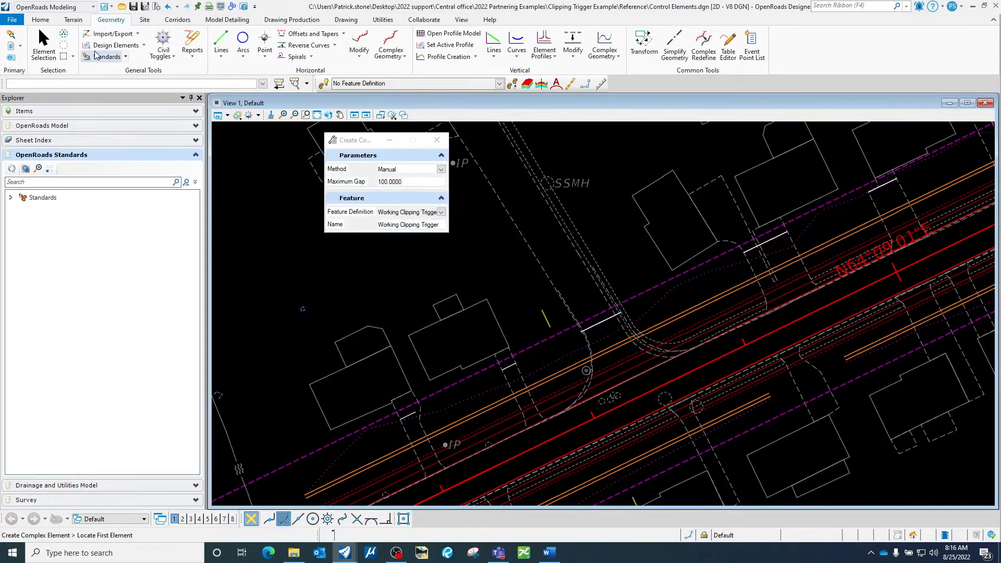
left_click(43, 45)
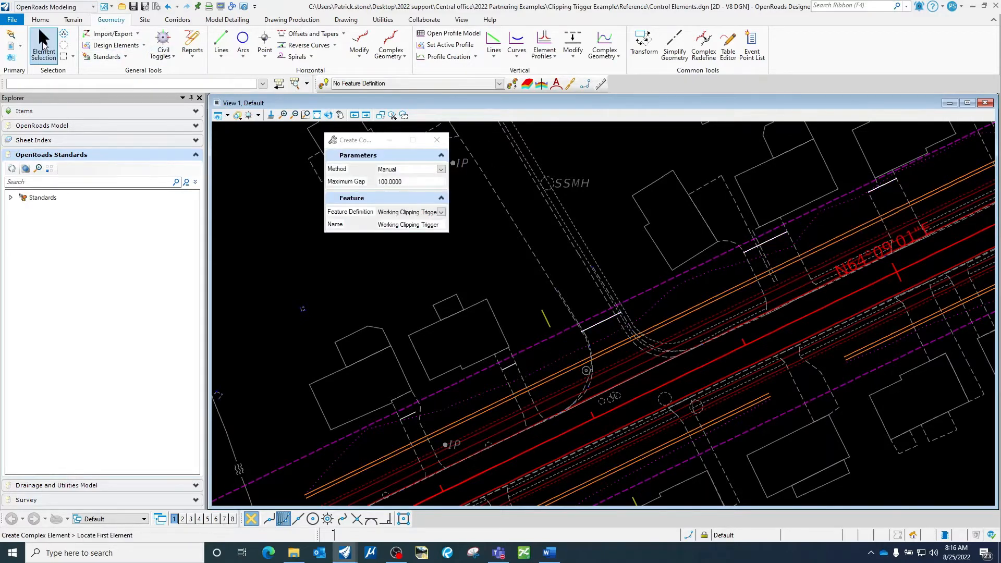
Inspect the combined side road clipping trigger and the two separate driveway triggers before it.
left_click(595, 329)
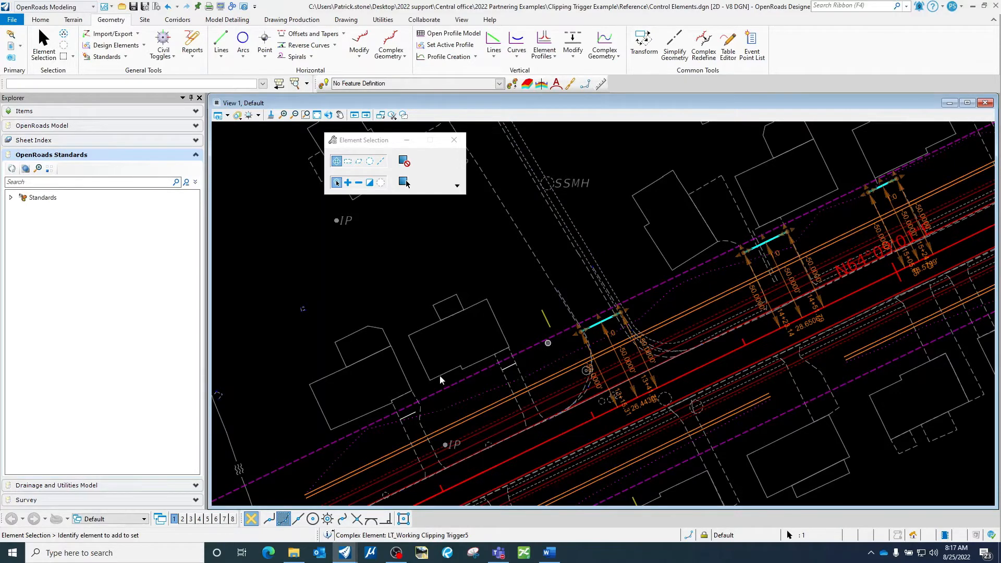
left_click(409, 416)
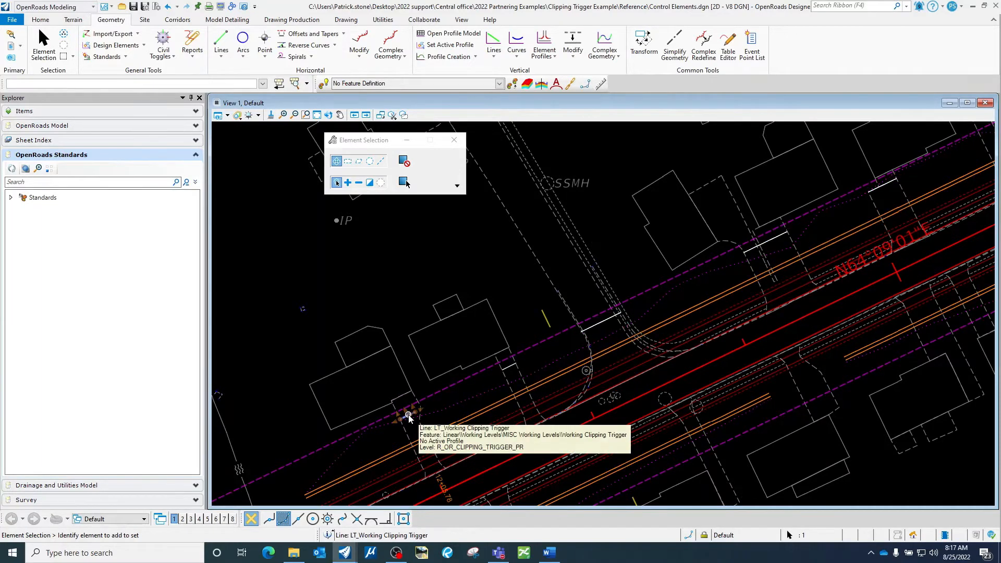
left_click(512, 373)
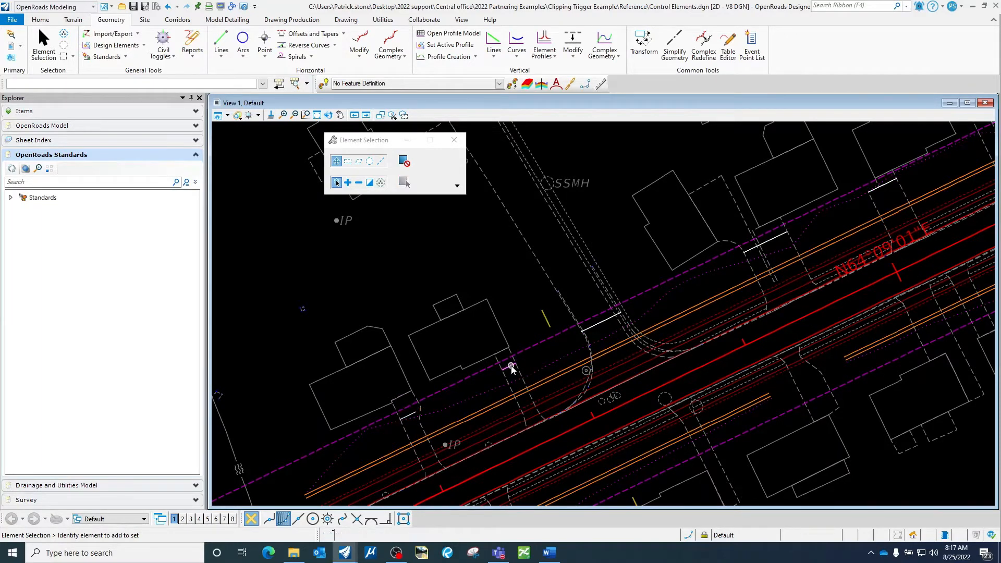
scroll(534, 378, "down", 2)
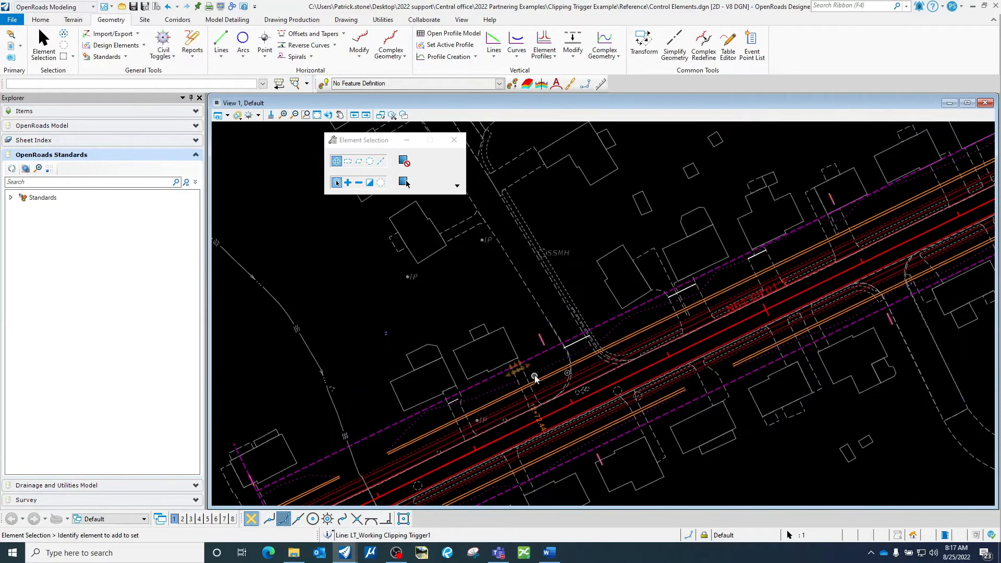
left_click(471, 287)
middle_click_drag(671, 402, 681, 326)
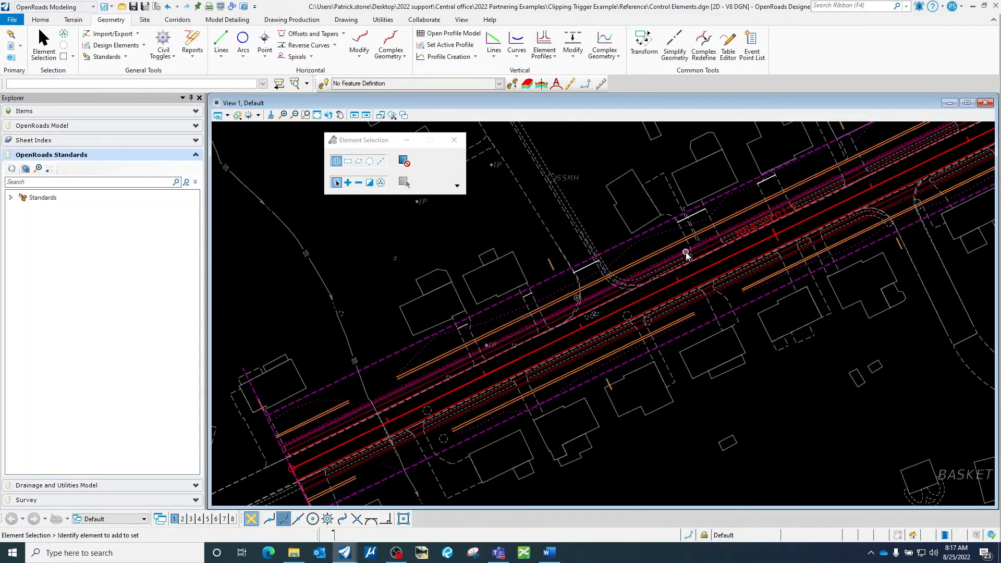
mouse_move(688, 254)
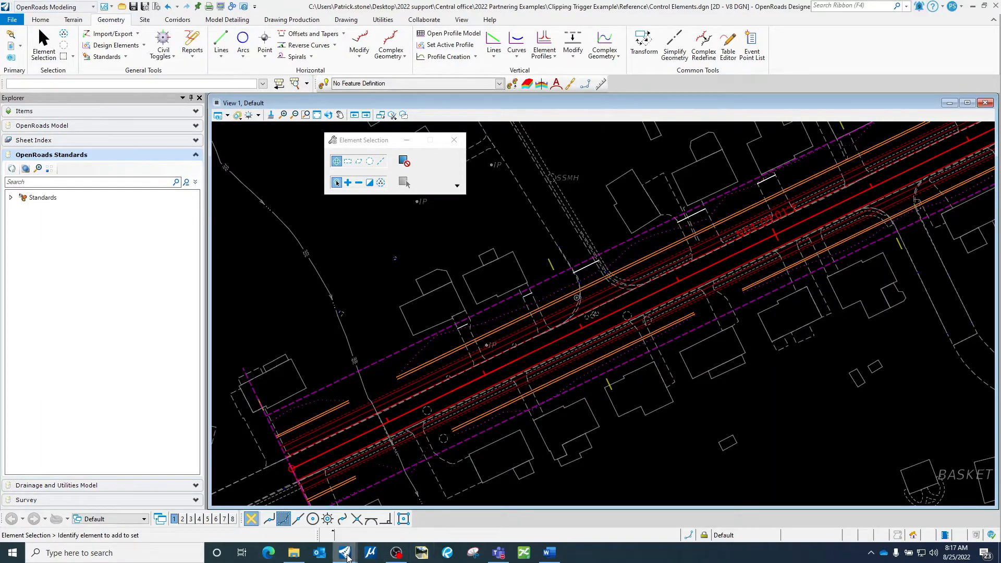
Switch to the other OpenRoads Designer session, where Corridor.dgn is open.
mouse_move(347, 558)
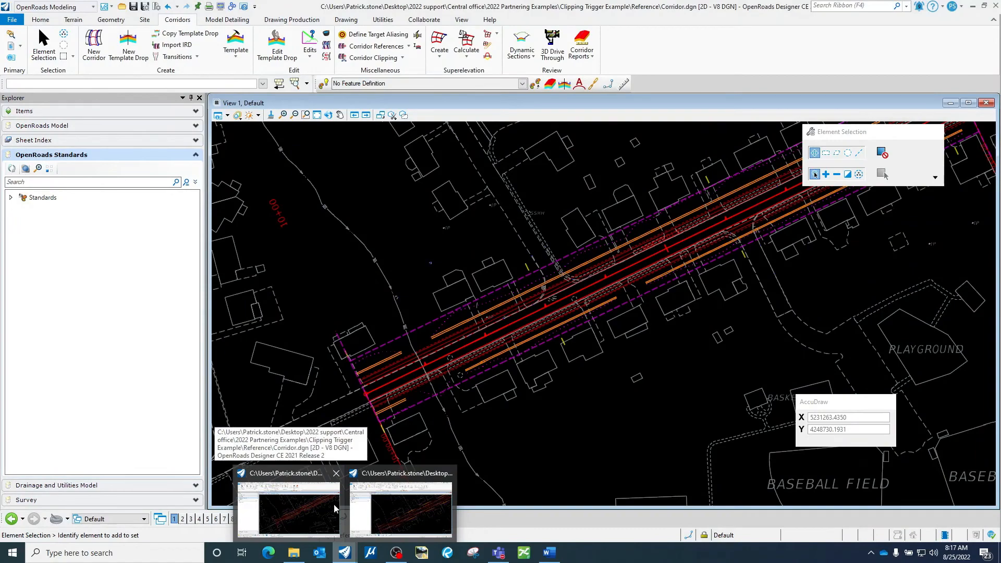
mouse_move(364, 514)
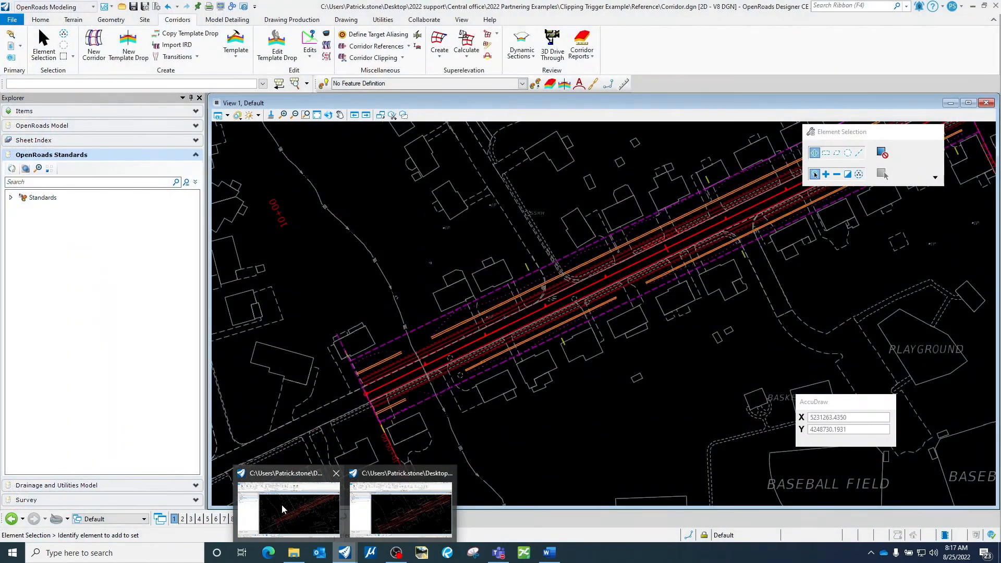
left_click(282, 505)
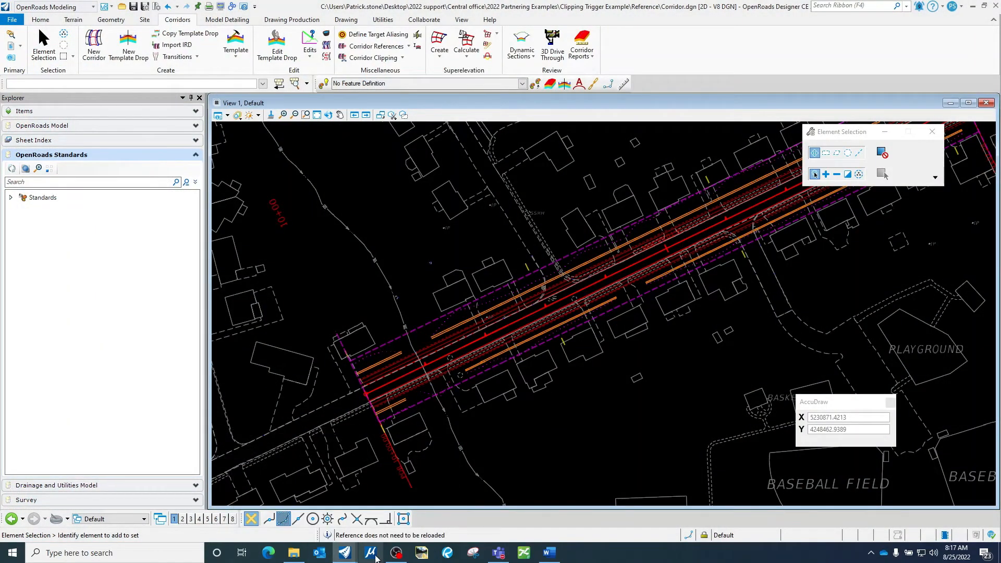
mouse_move(345, 553)
left_click(400, 506)
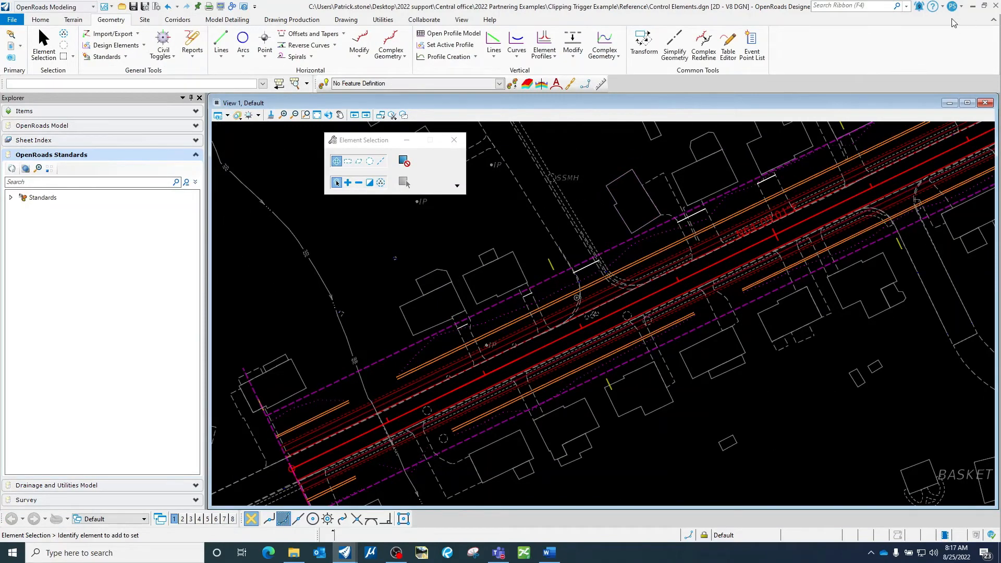
mouse_move(355, 558)
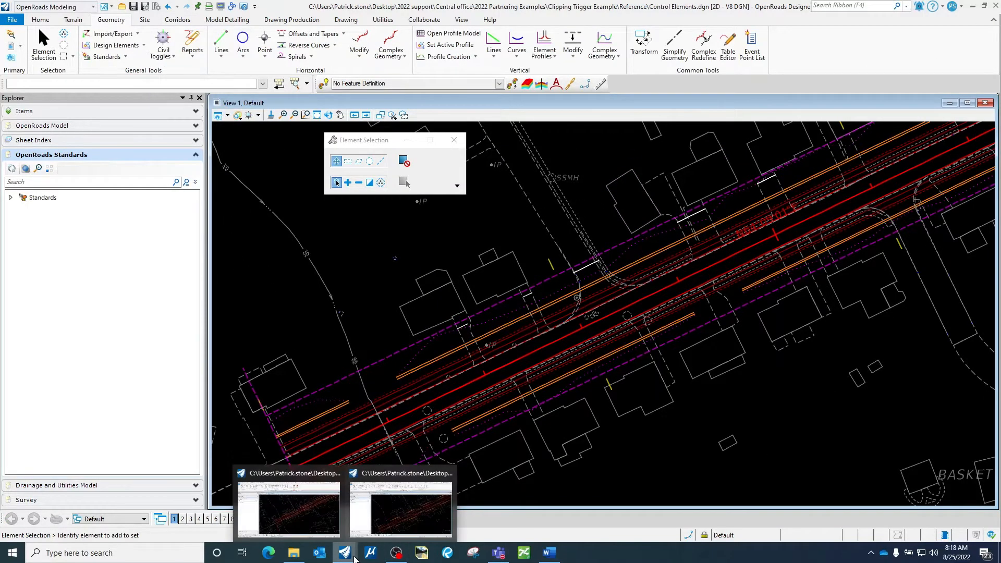
mouse_move(319, 525)
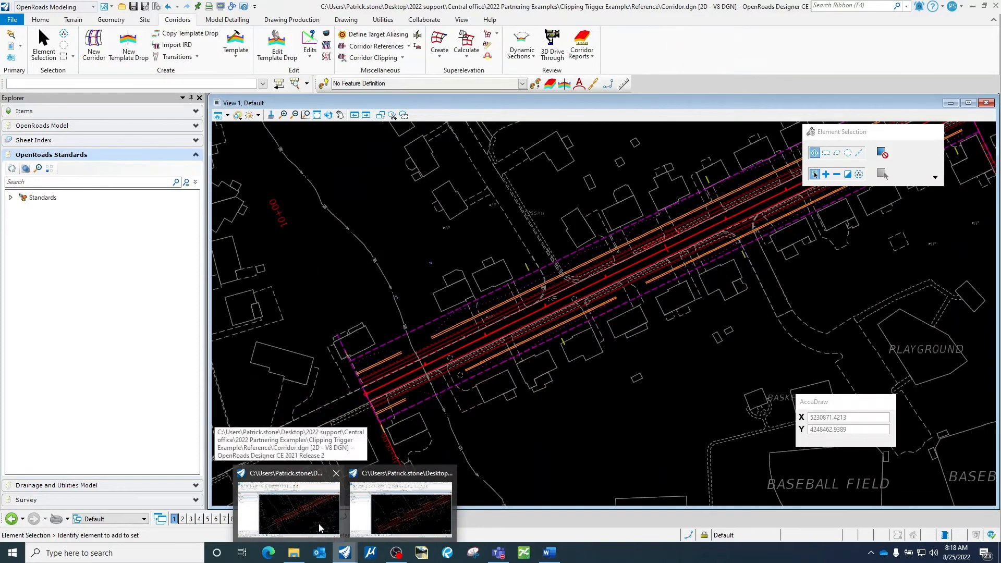
left_click(319, 528)
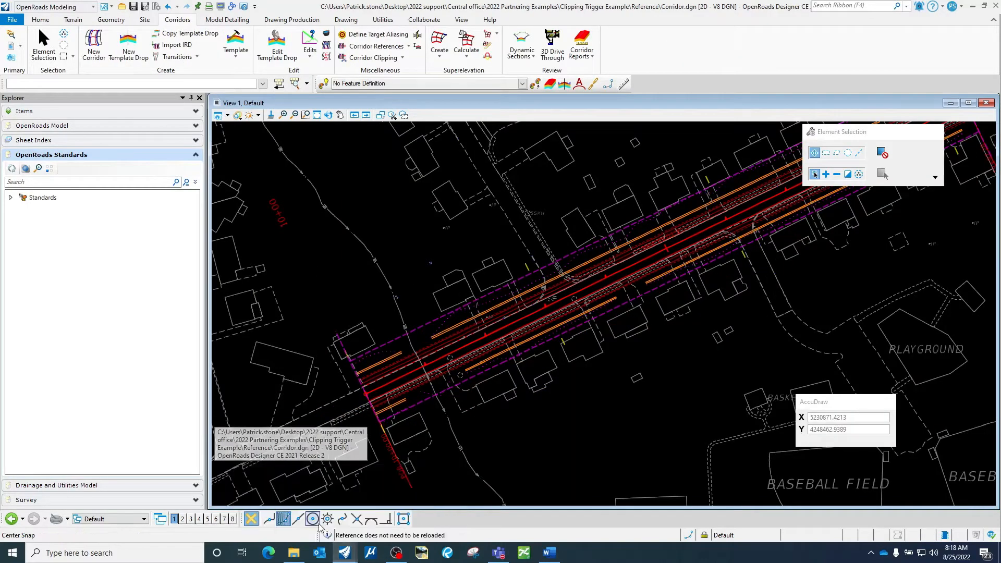
Open the reference list of Corridor.dgn and reload the changed Control Elements.dgn attachment.
scroll(563, 286, "up", 2)
middle_click_drag(563, 287, 525, 286)
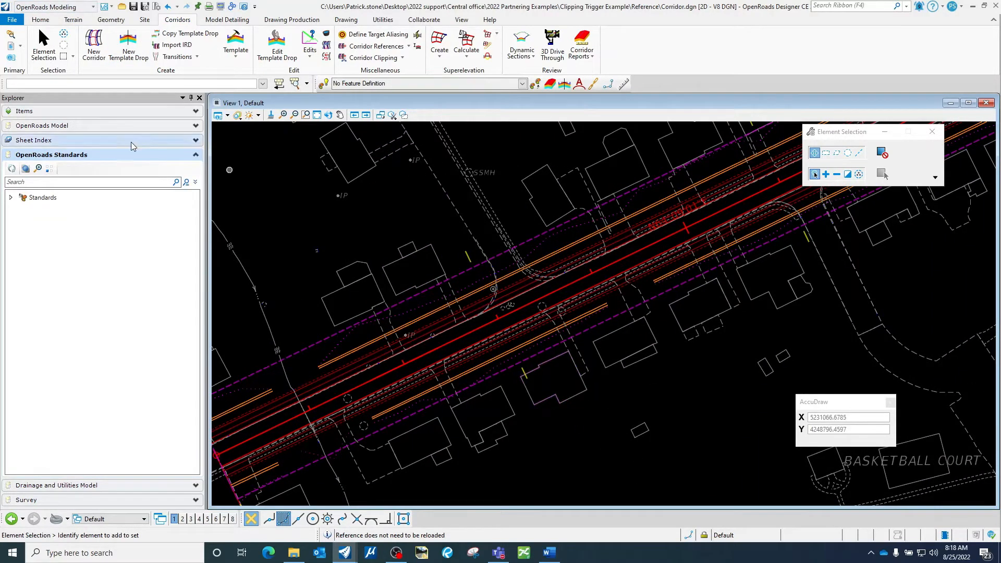
left_click(35, 24)
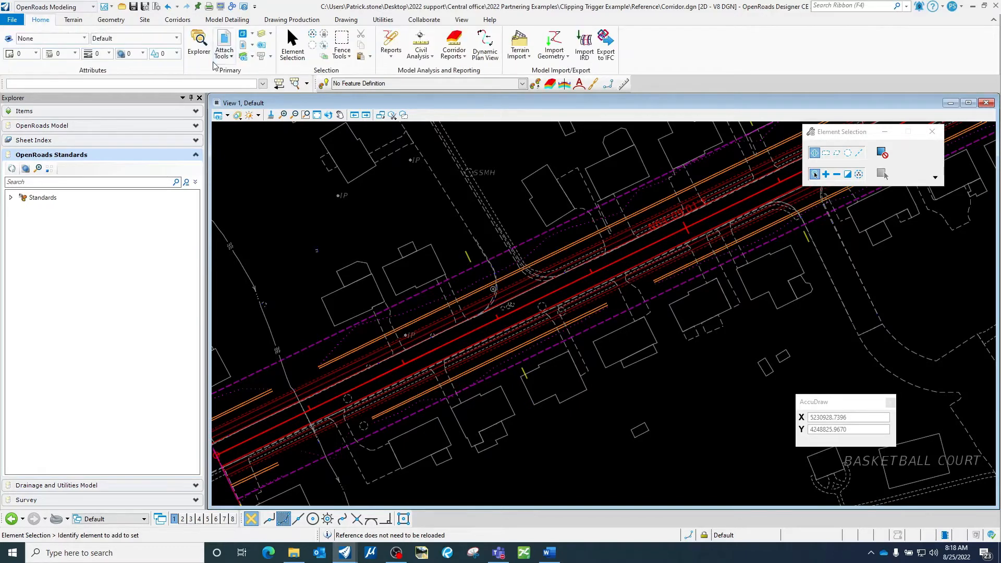
left_click(224, 47)
left_click(244, 73)
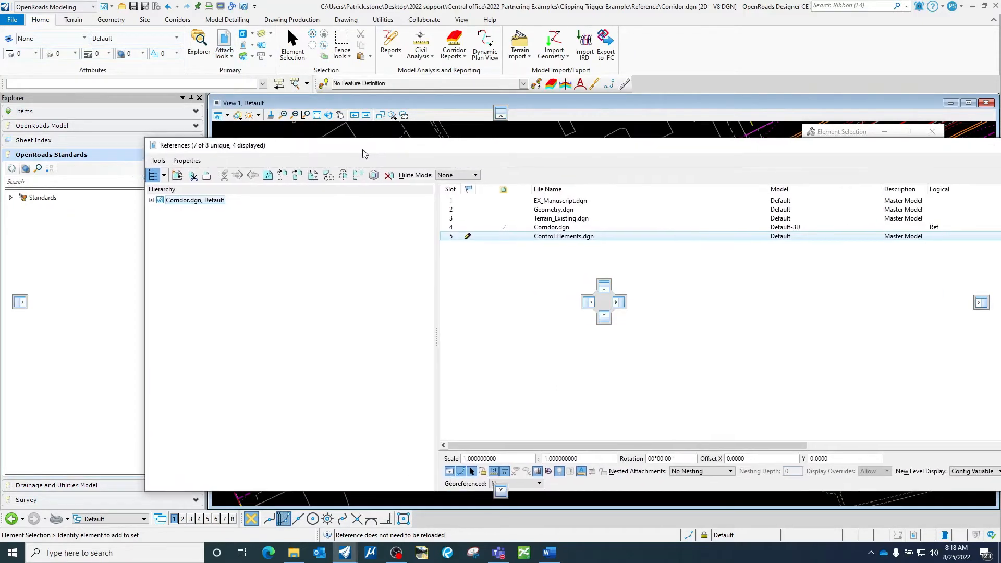
left_click_drag(364, 153, 363, 152)
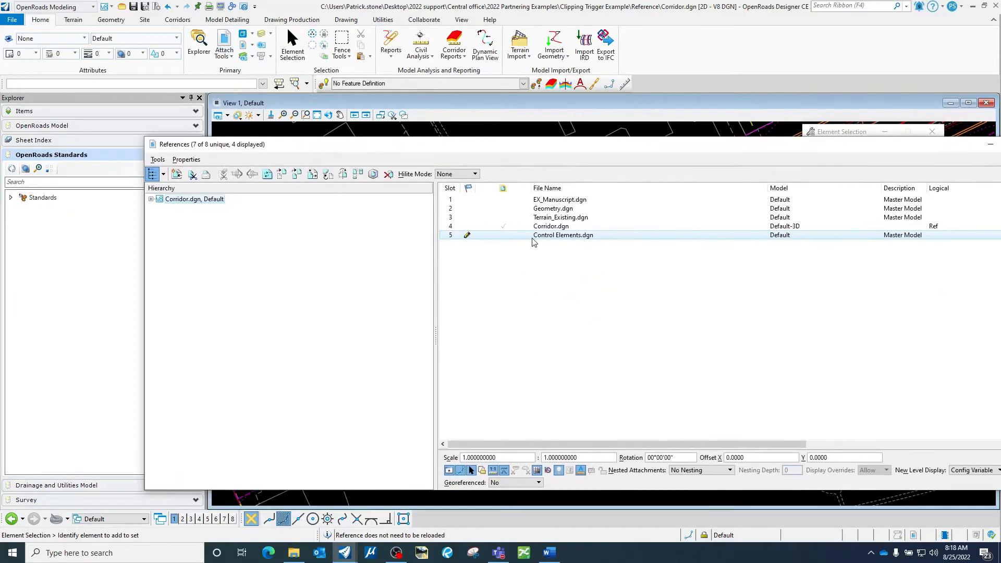
mouse_move(468, 238)
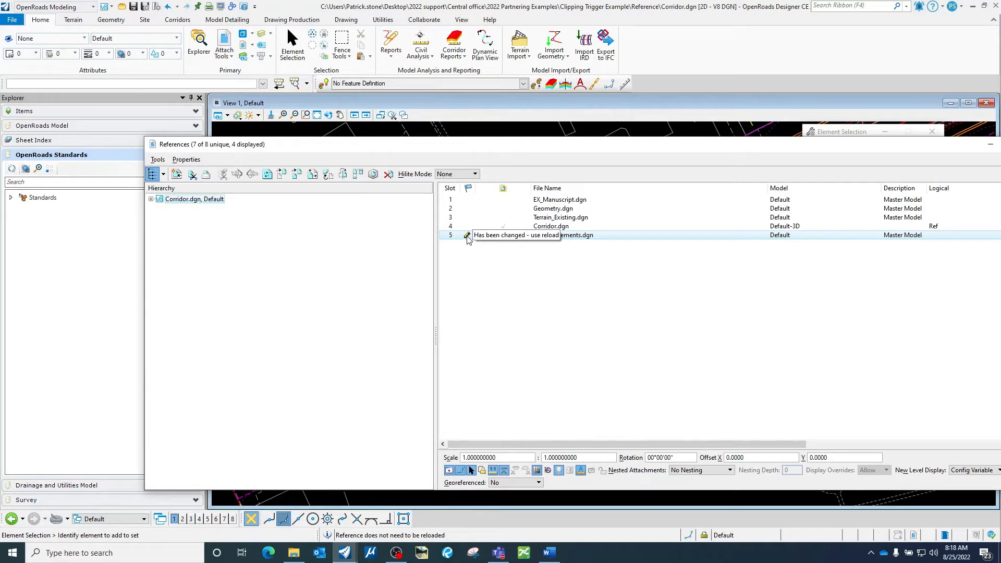
left_click(468, 237)
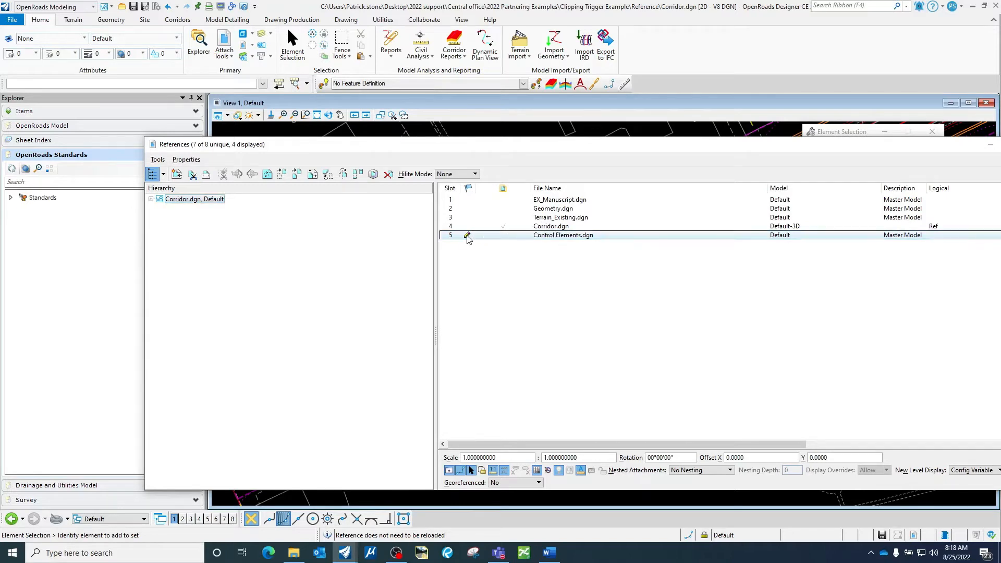
left_click(468, 237)
double_click(476, 237)
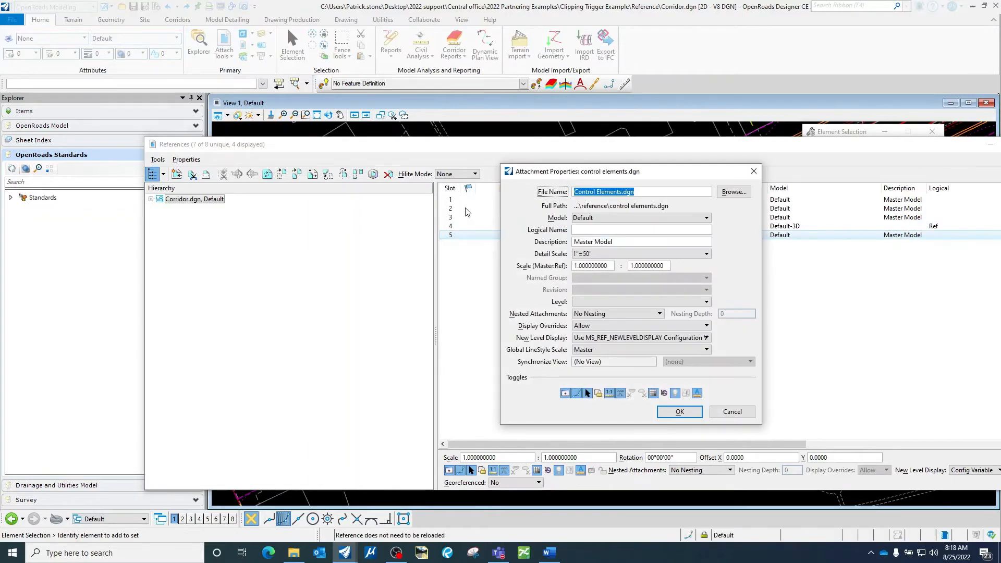
left_click(731, 412)
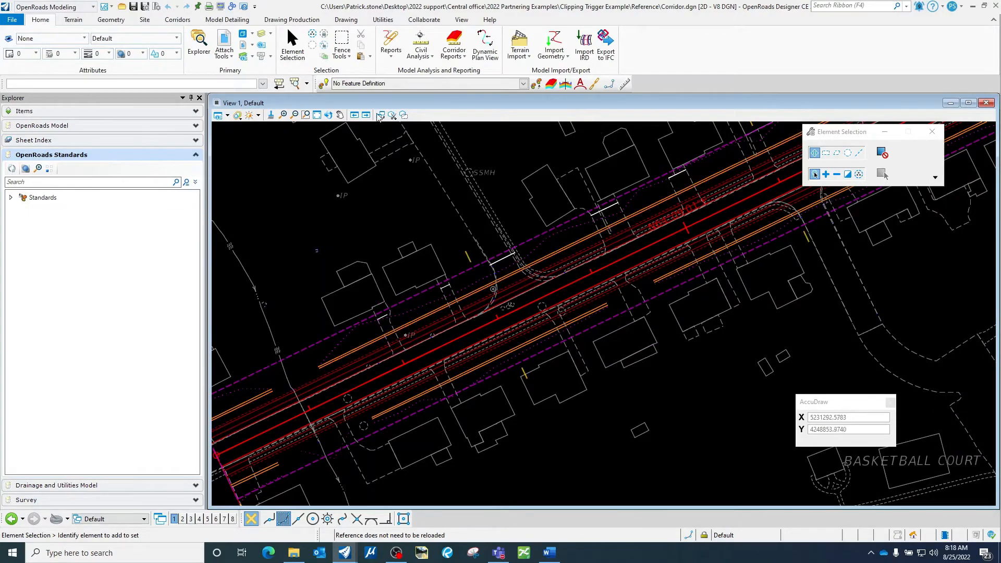
Open the Corridor Objects of the Mainline corridor and place the window clear of the clipping triggers.
left_click(380, 115)
left_click(185, 21)
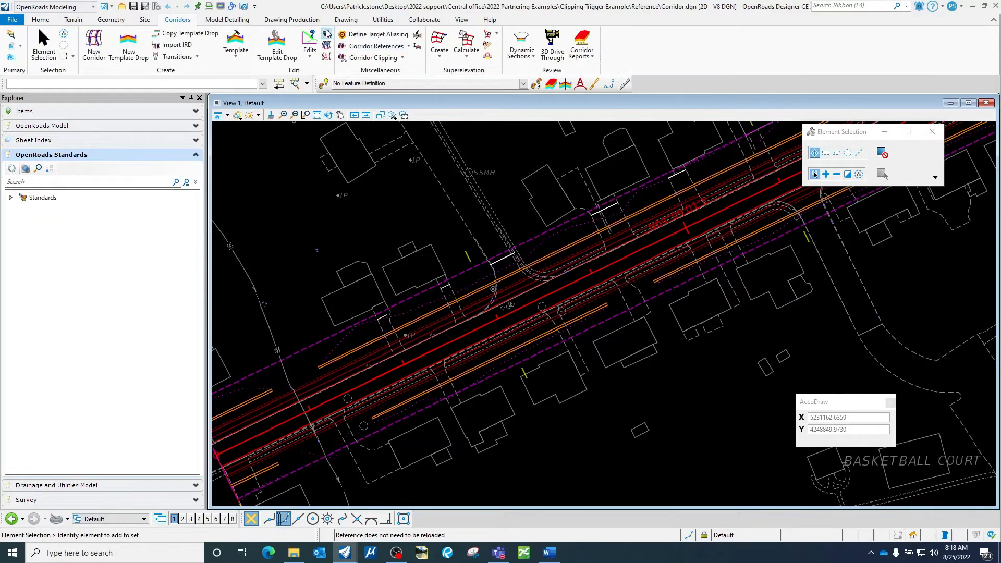
left_click(328, 36)
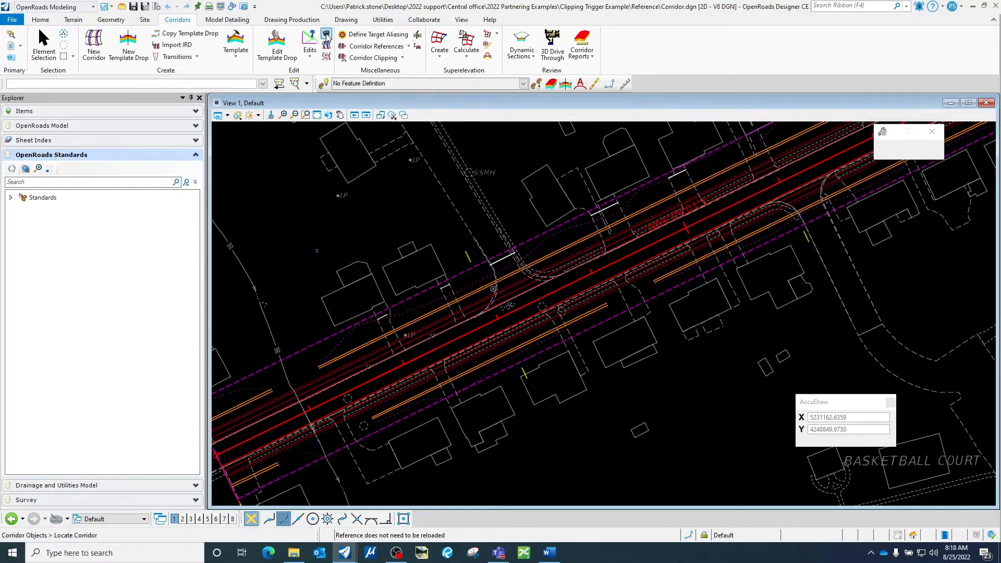
left_click(466, 256)
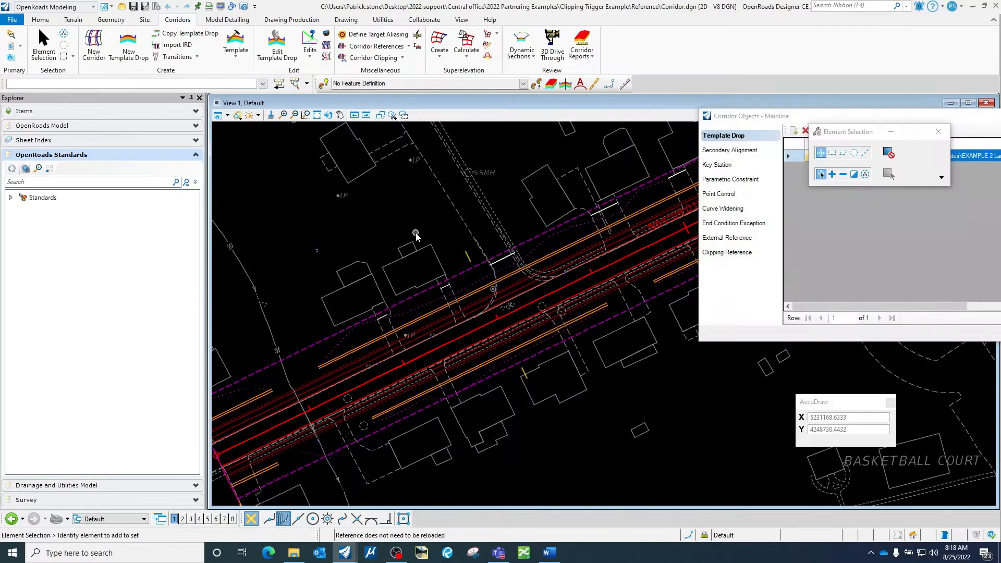
left_click(939, 132)
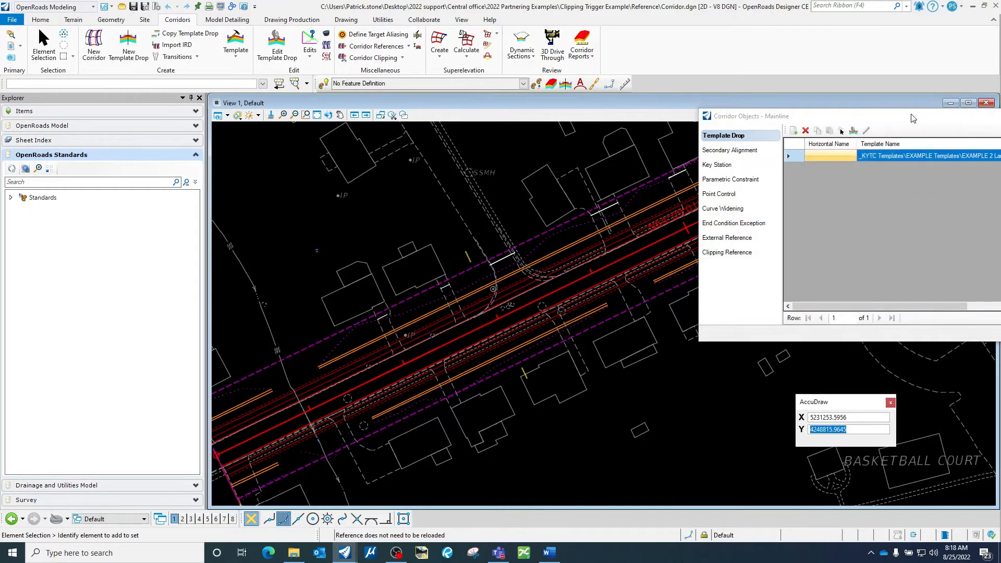
left_click_drag(912, 124, 452, 96)
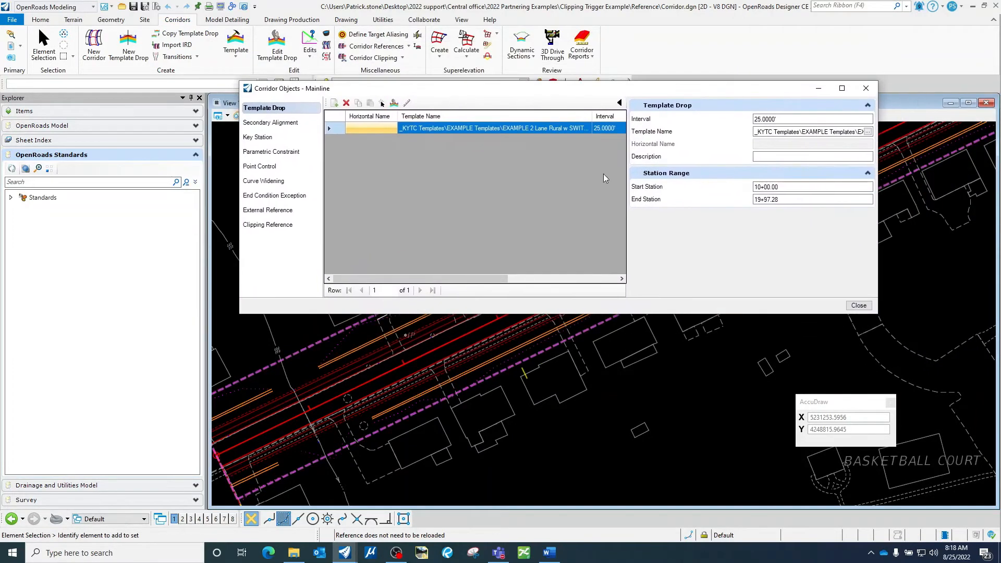
left_click_drag(518, 96, 516, 21)
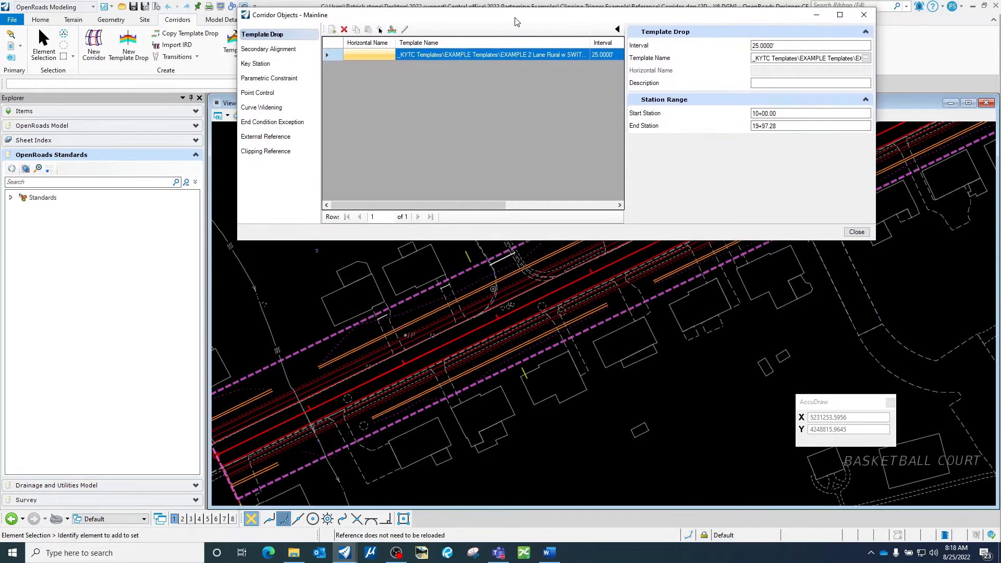
Start a new point control for the Mainline corridor, spanning the first driveway's clipping trigger from station 11+95.78 to 12+05.78.
left_click(254, 94)
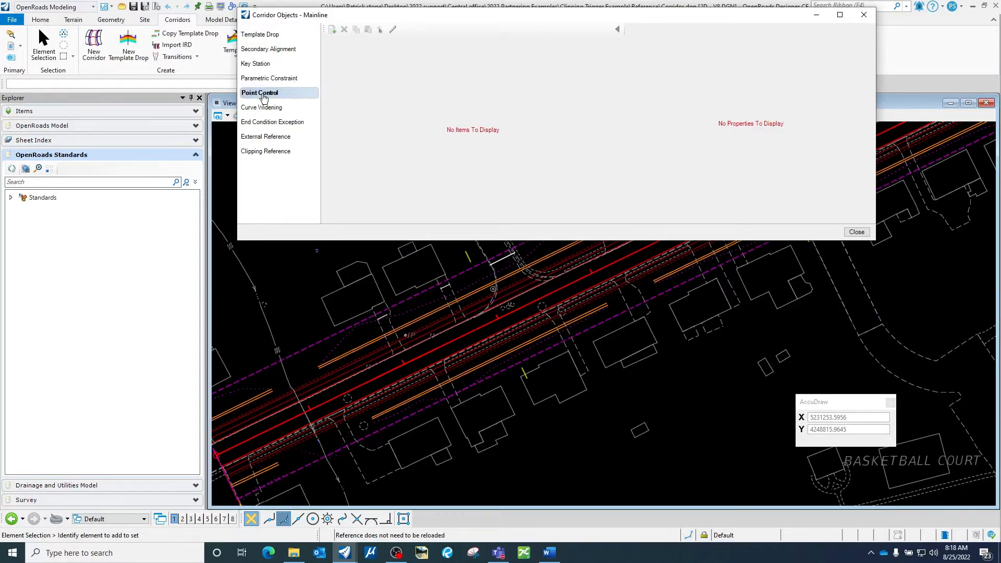
left_click(332, 30)
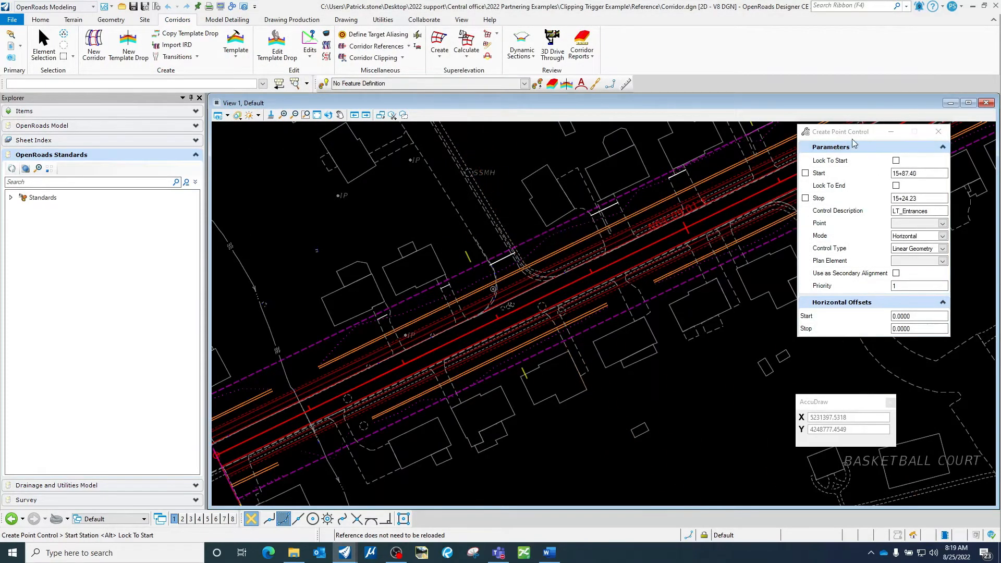
left_click_drag(855, 134, 685, 142)
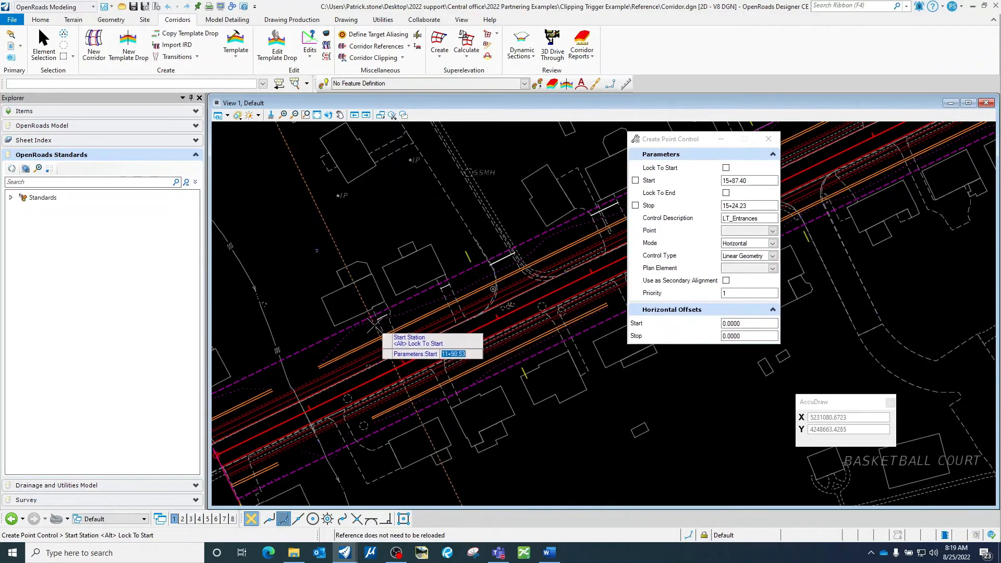
scroll(381, 319, "up", 3)
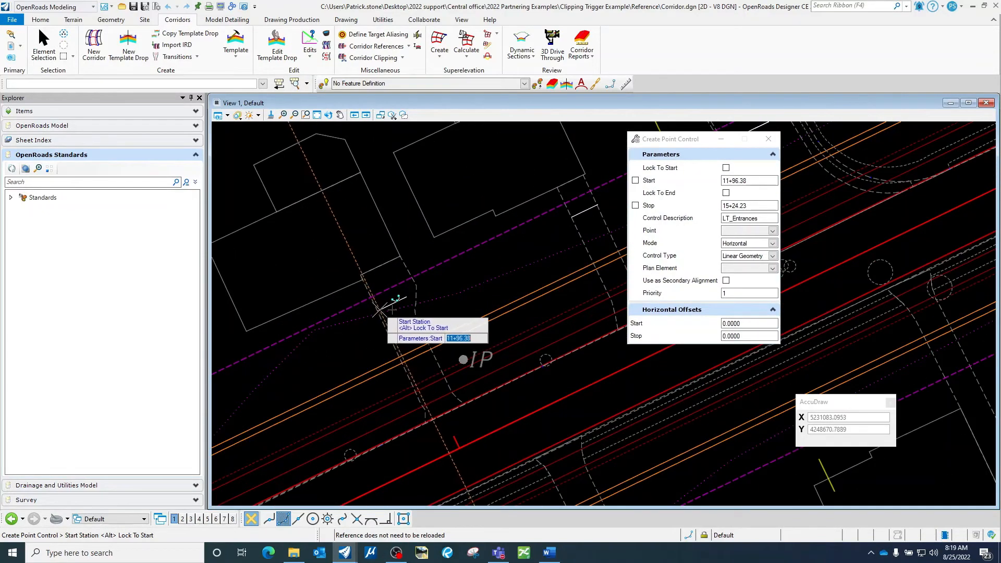
left_click(380, 309)
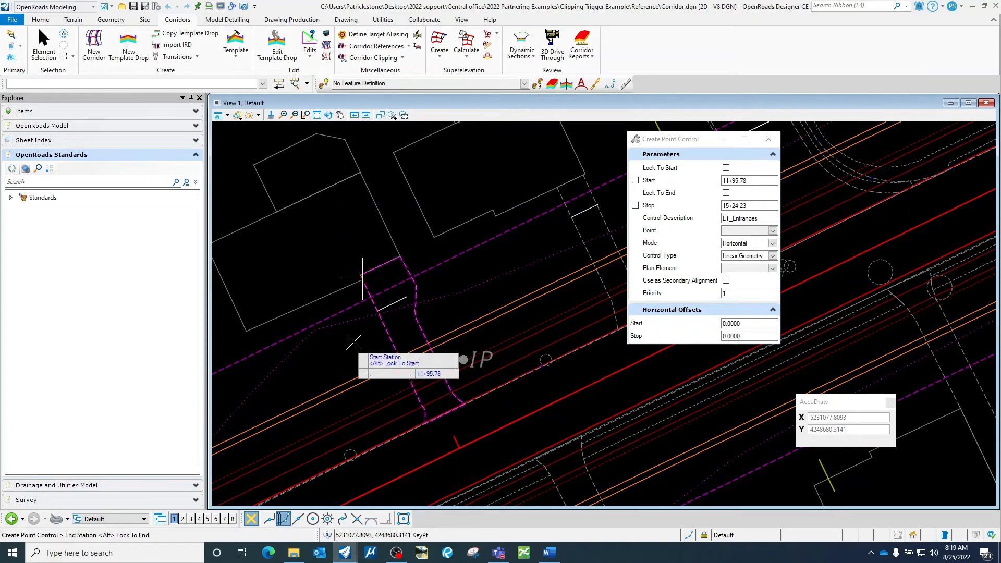
left_click(405, 298)
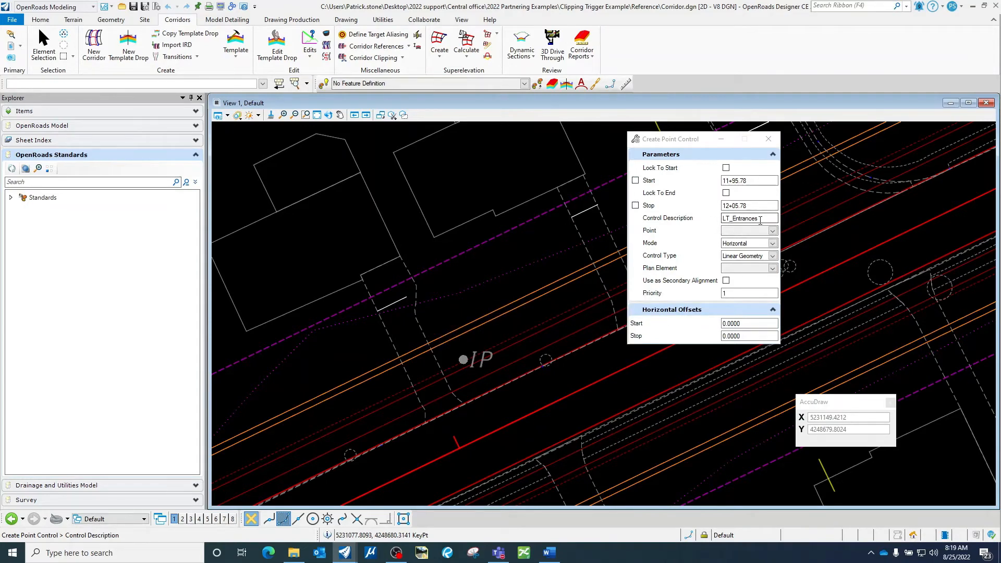
Assign LT_SH_EC_Switch as the controlled point and LT_Working Clipping Trigger as its plan element.
left_click(773, 233)
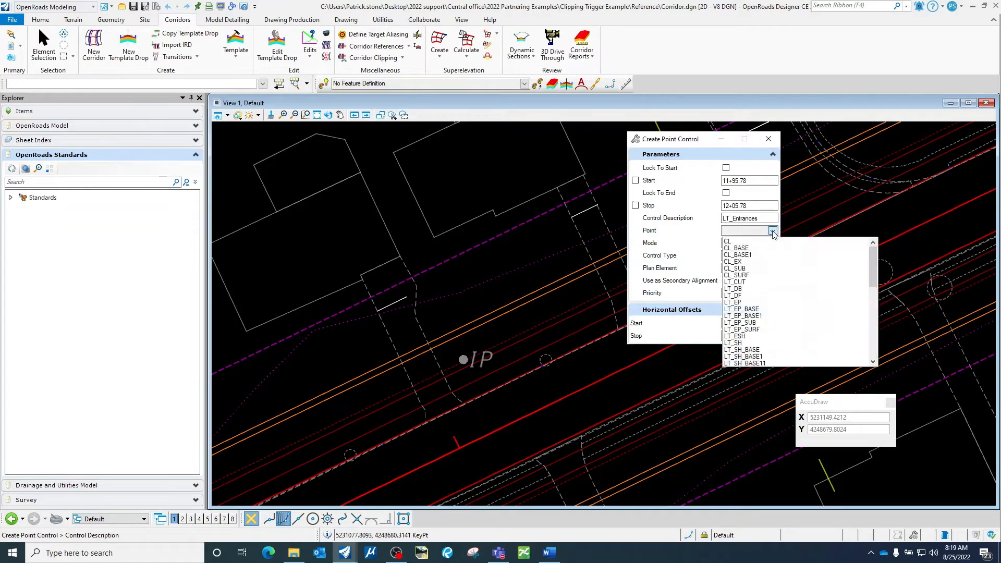
left_click(796, 295)
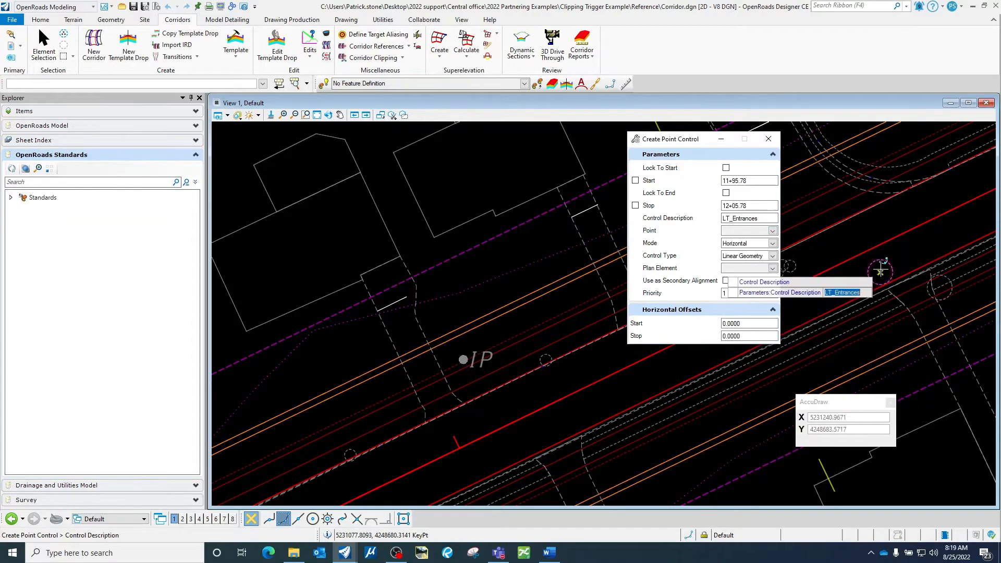
left_click(773, 233)
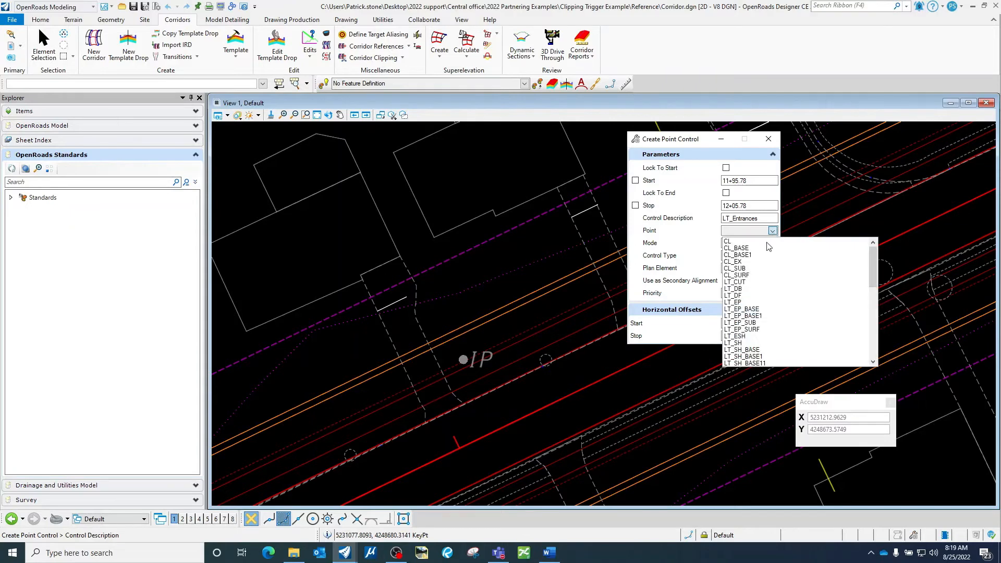
scroll(761, 315, "down", 3)
scroll(762, 321, "down", 1)
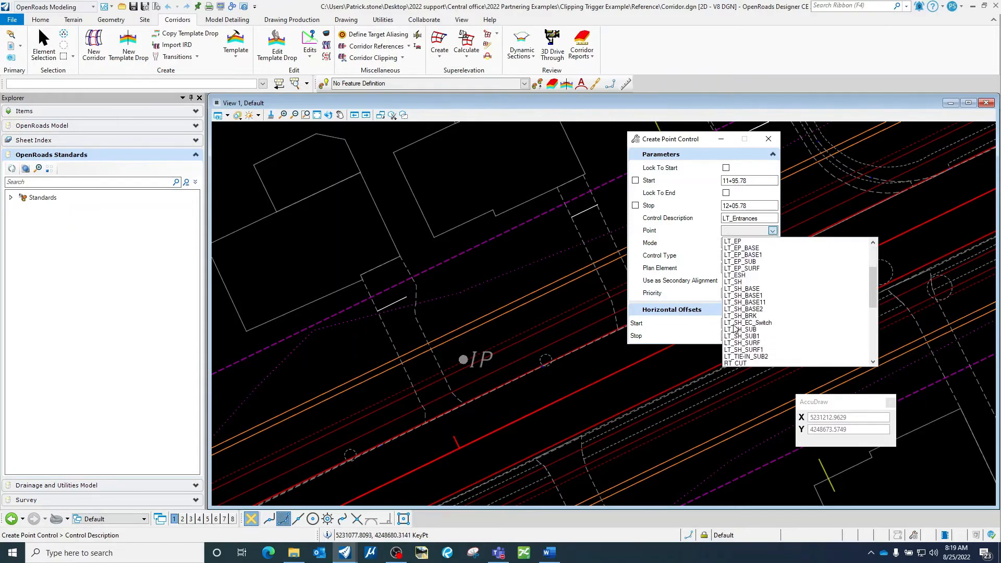
left_click(760, 324)
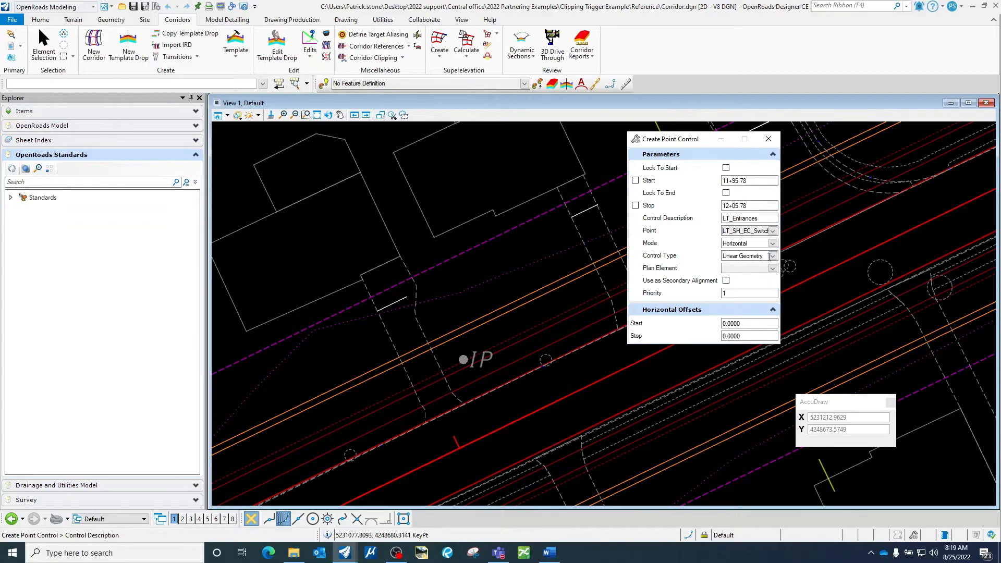
left_click(773, 269)
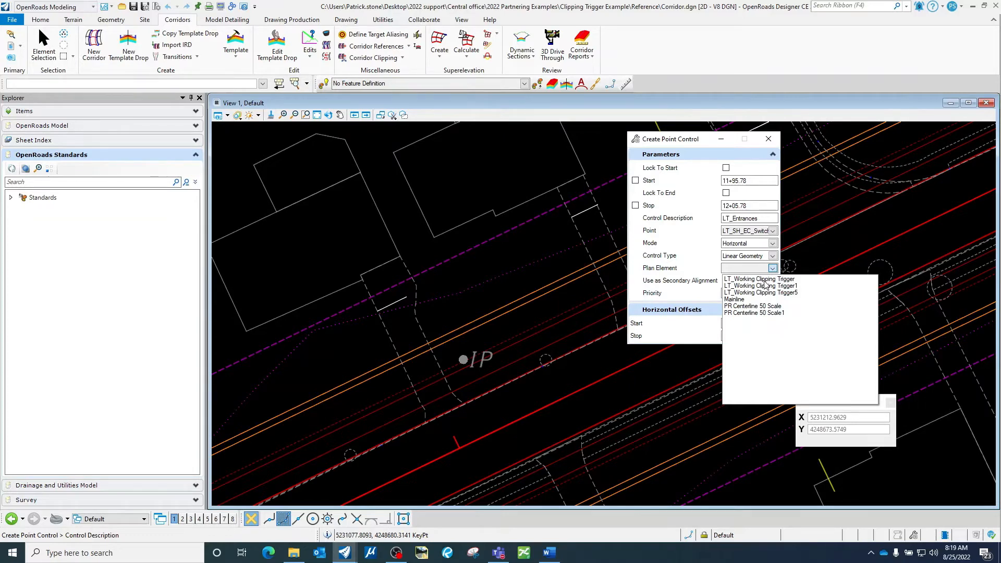
left_click(765, 281)
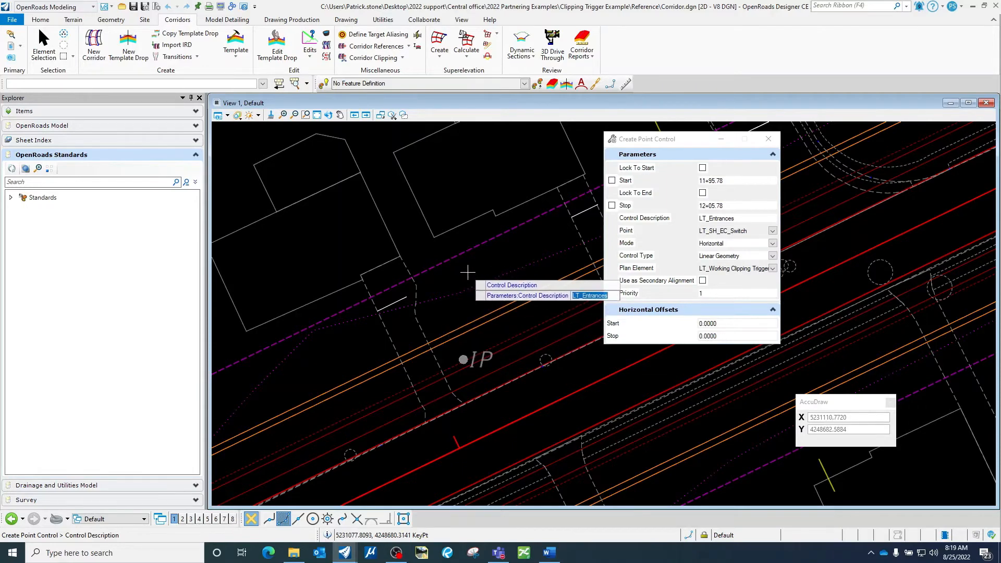
Create the LT_Entrances point control, accepting horizontal mode, linear geometry, no secondary alignment, priority 1 and zero offsets.
left_click(468, 272)
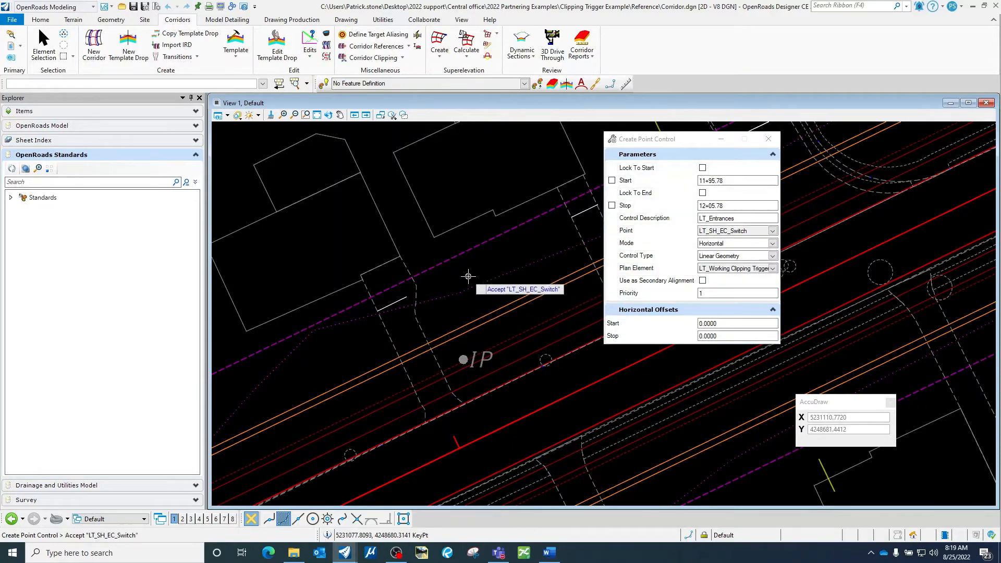
left_click(469, 276)
left_click(469, 276)
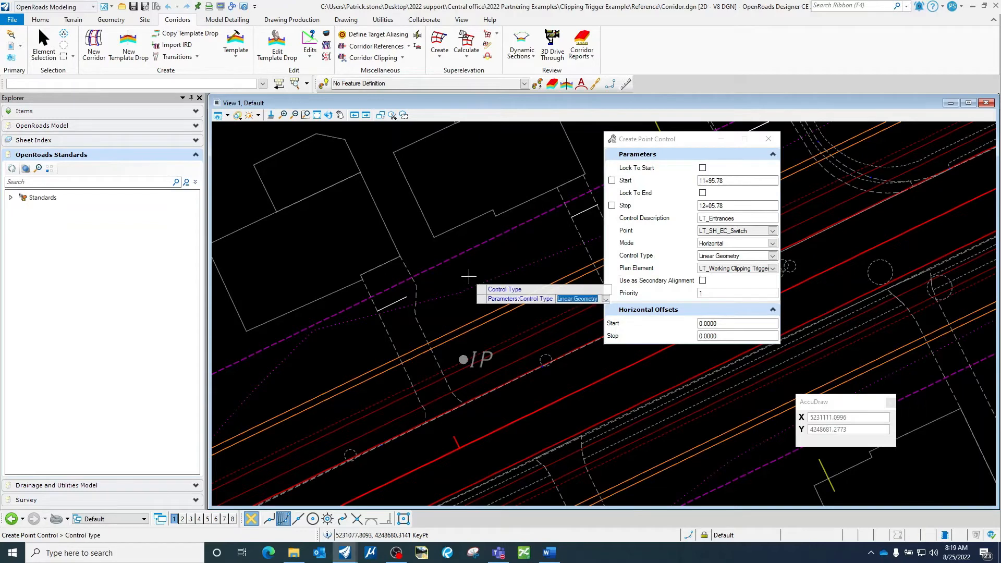
left_click(469, 277)
left_click(469, 277)
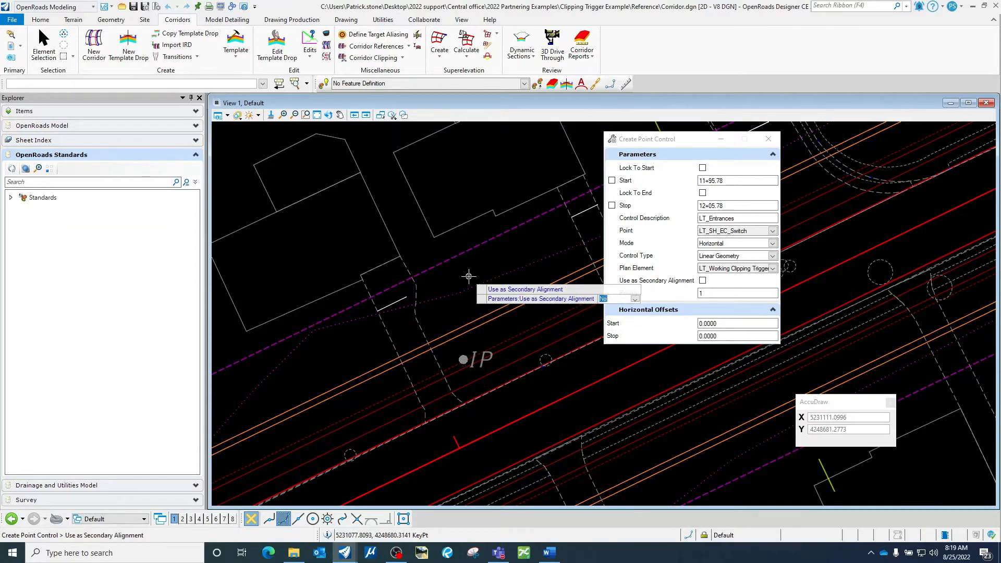
left_click(469, 276)
left_click(469, 276)
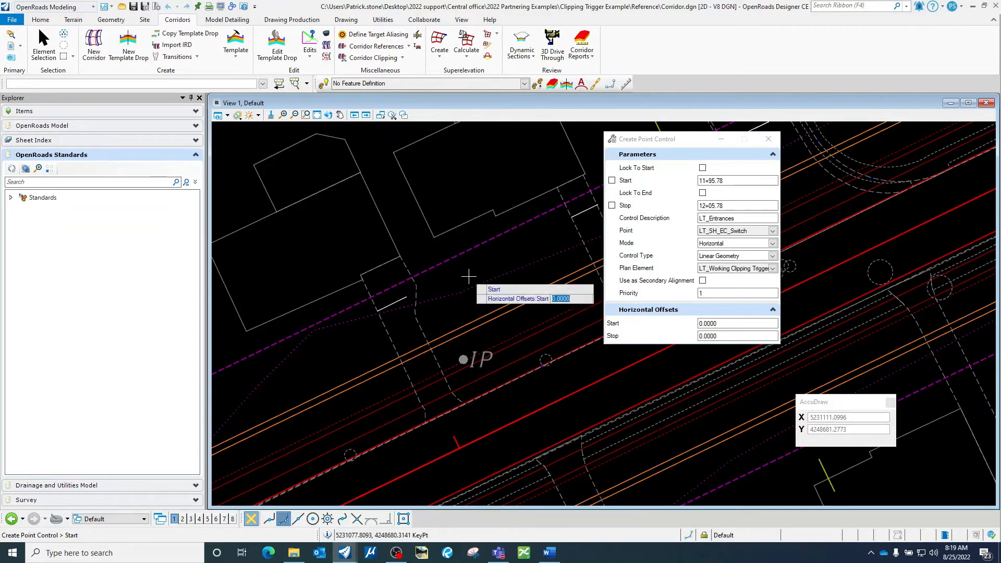
left_click(468, 276)
left_click(469, 276)
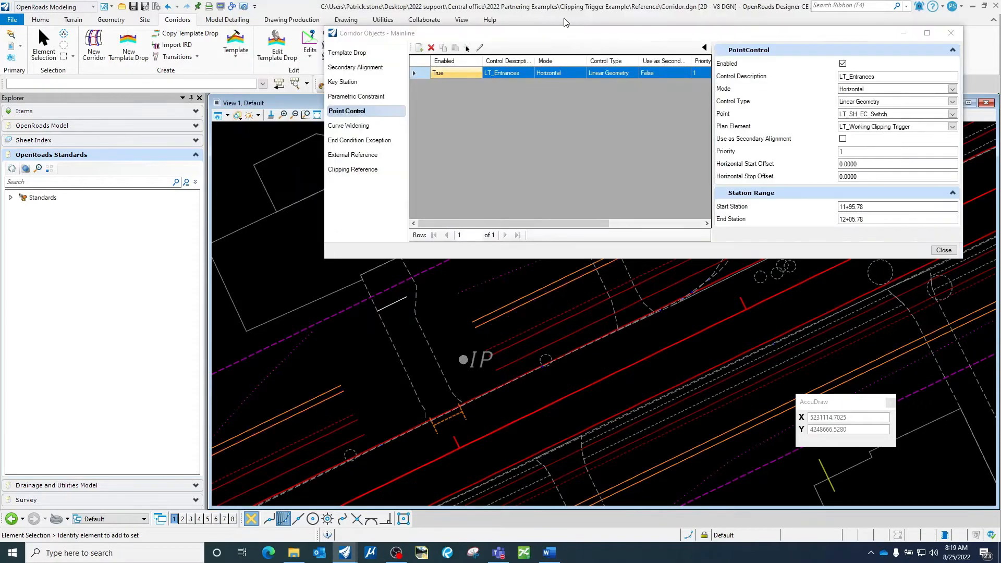
Inspect how the corridor responds along the first driveway's clipping trigger, keeping the Corridor Objects window clear of both driveways.
left_click_drag(517, 42, 694, 51)
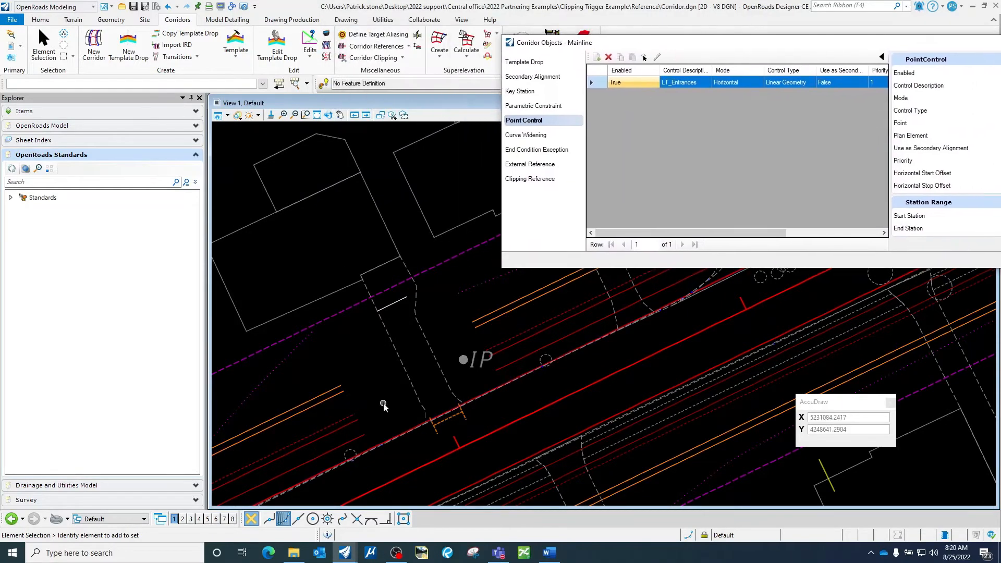
scroll(411, 373, "down", 2)
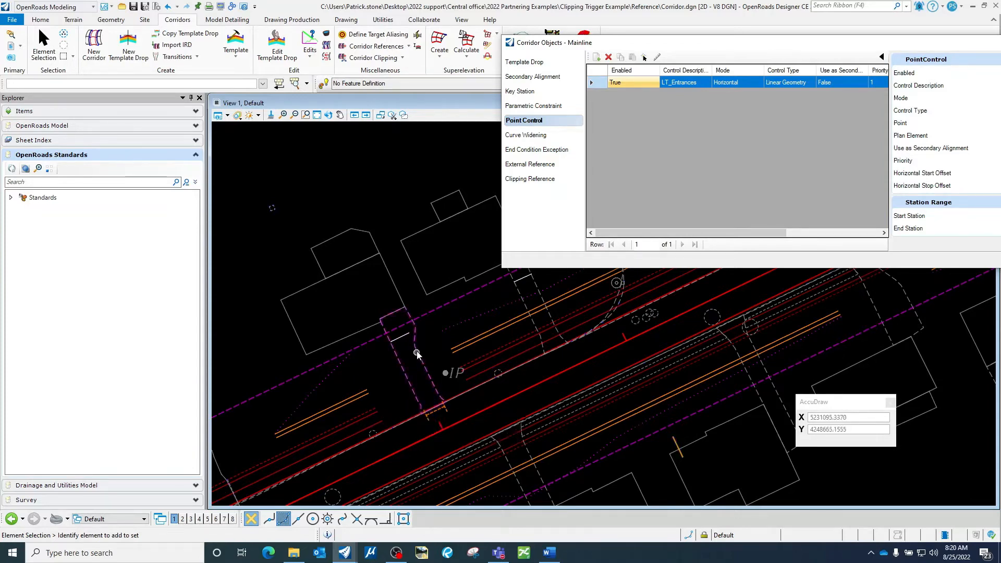
mouse_move(406, 336)
left_click_drag(779, 46, 735, 42)
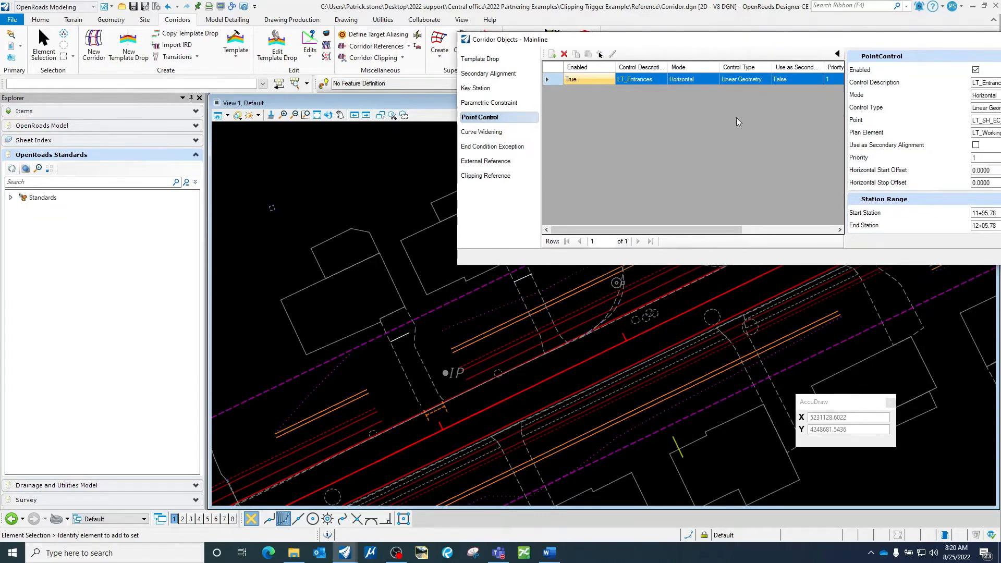
left_click_drag(613, 43, 712, 38)
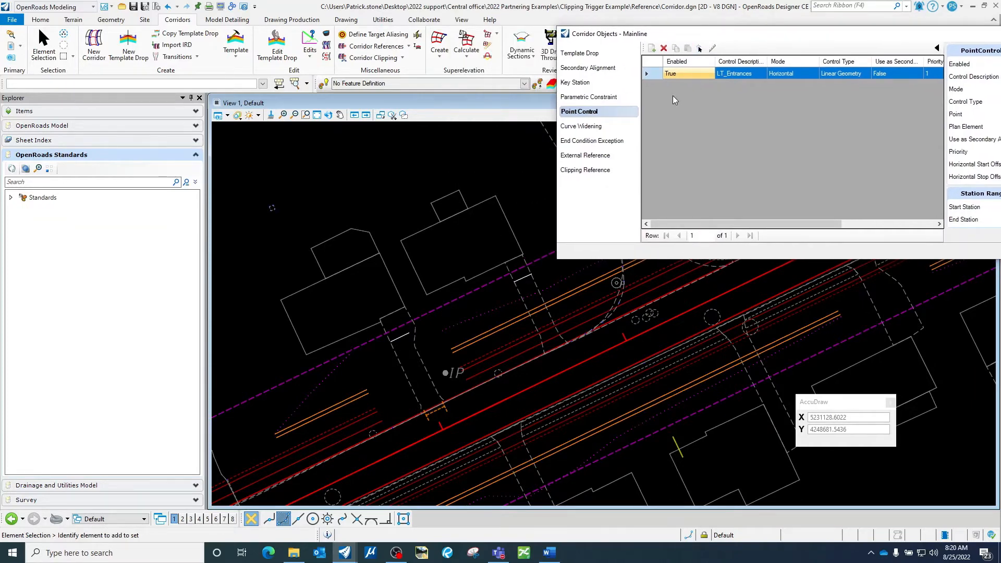
Start another point control at the second driveway's trigger, from station 12+63.25 to 12+72.44, controlling LT_SH_EC_Switch.
left_click(653, 48)
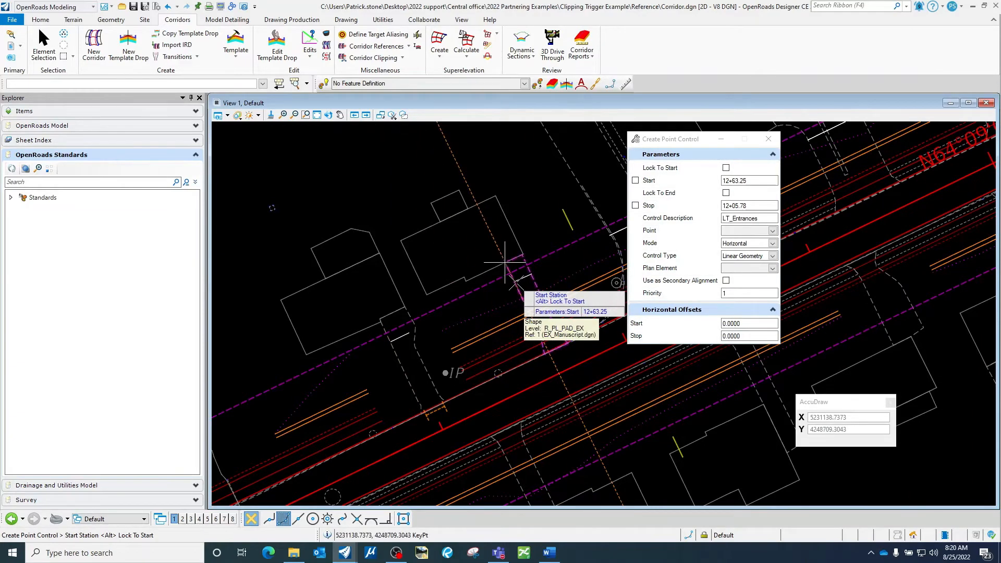
left_click(524, 278)
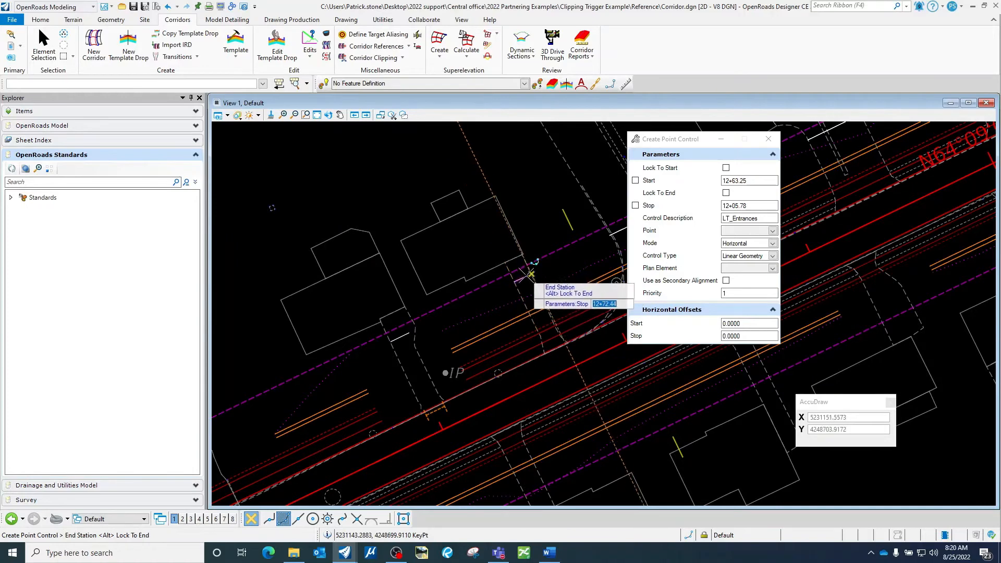
left_click(526, 276)
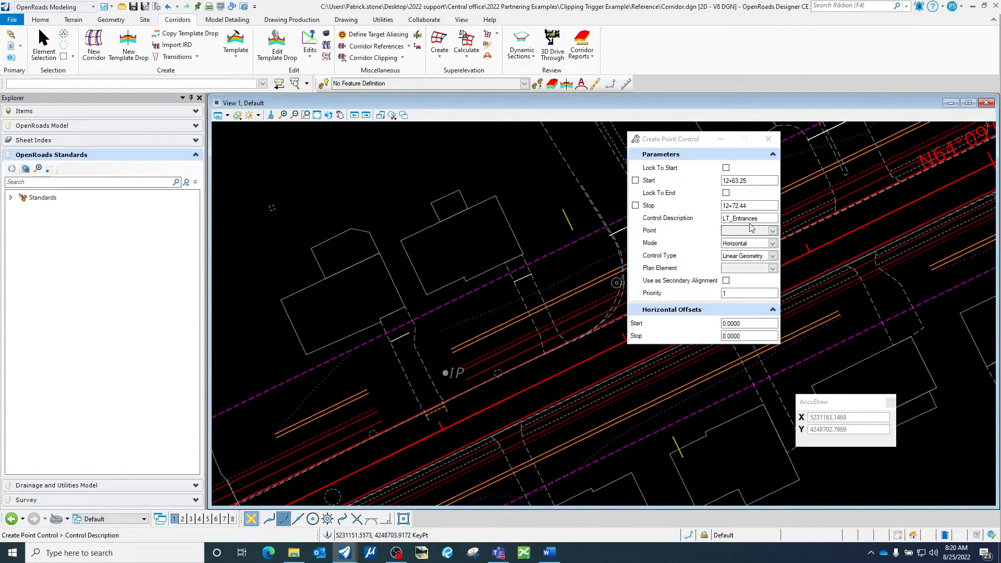
left_click(772, 232)
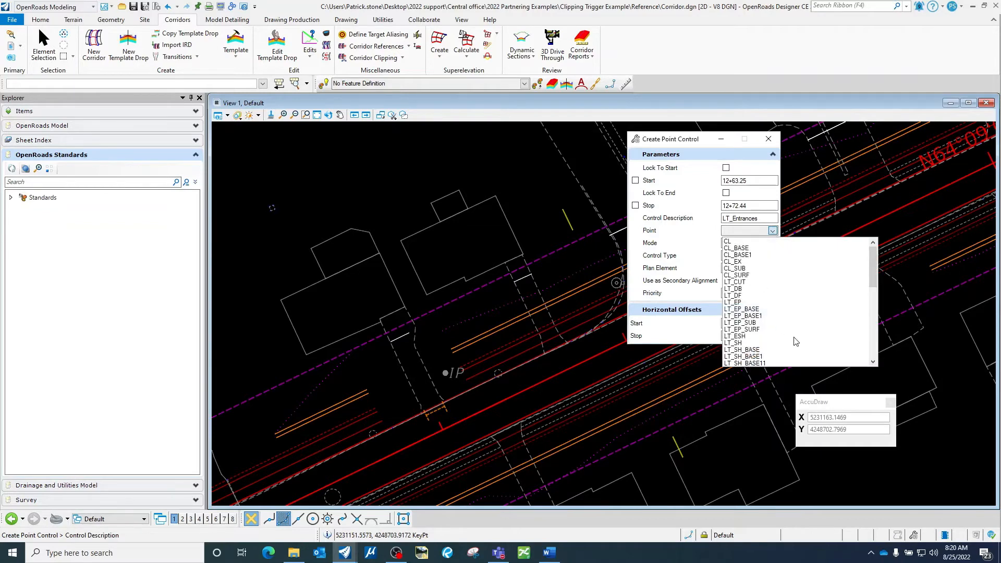
scroll(800, 340, "down", 2)
left_click(763, 343)
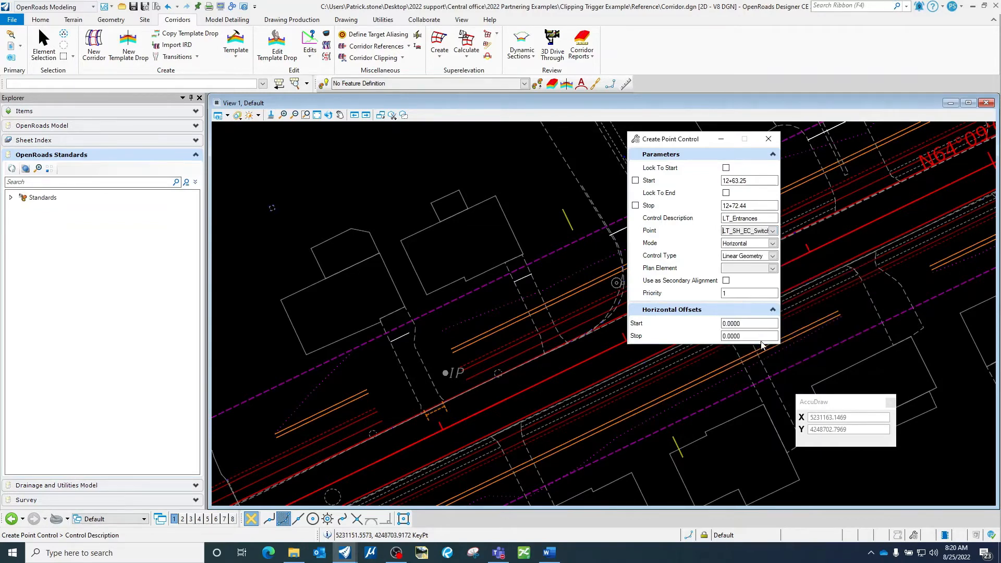
Check the available plan elements and fix the second point control's stations at 12+63.24 and 12+72.44.
left_click(772, 268)
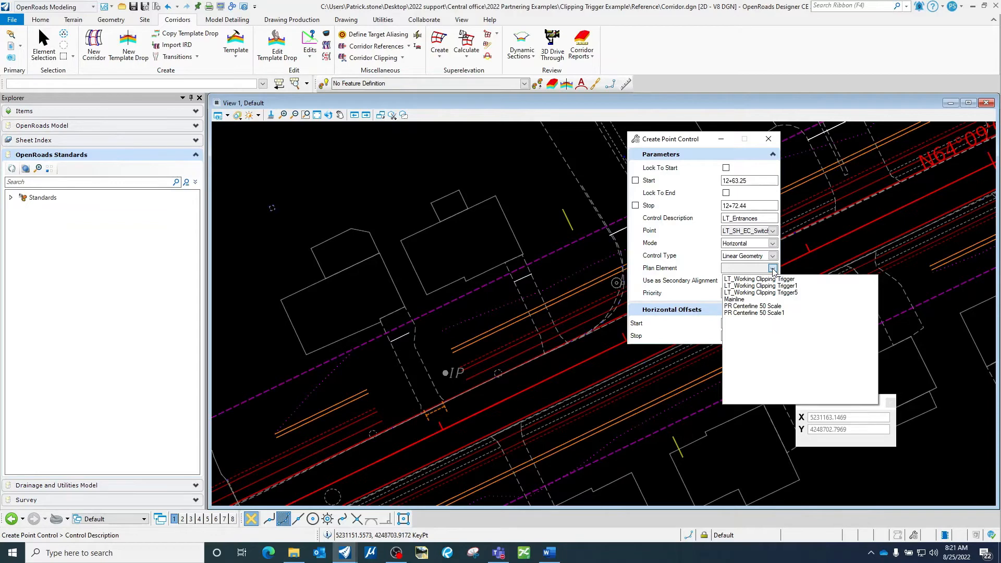
left_click(772, 269)
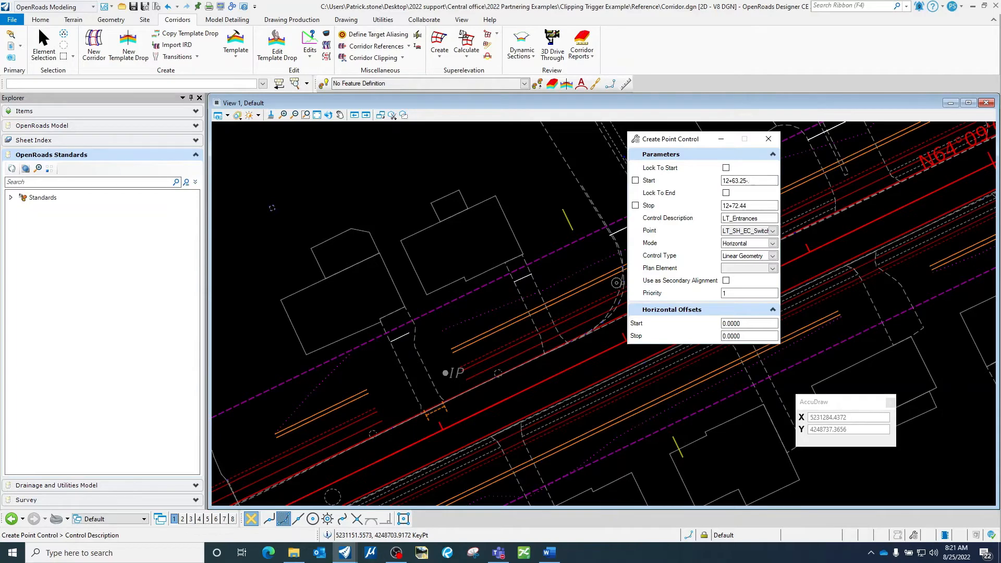
left_click(760, 205)
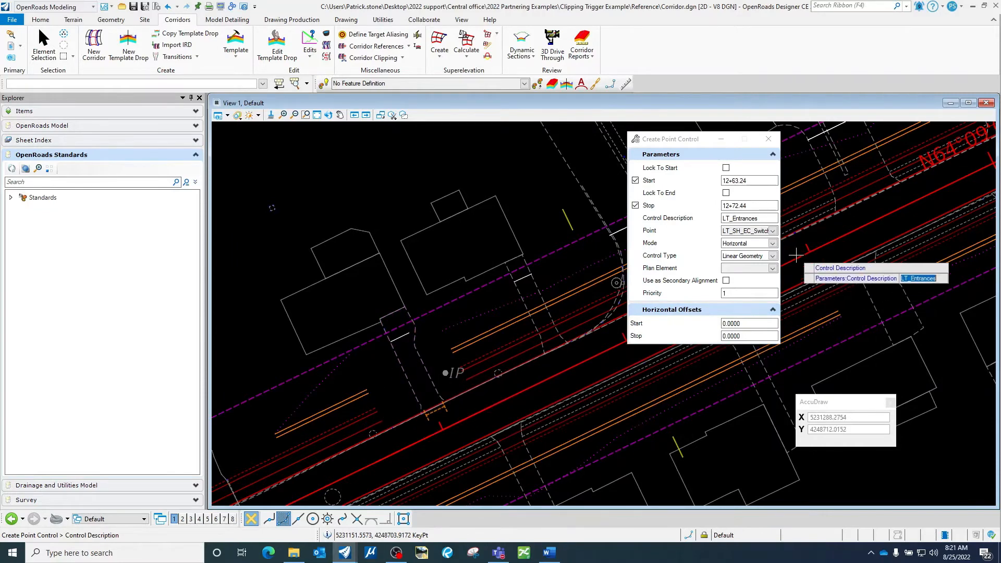
Accept the description, point, horizontal mode and linear geometry, and pick LT_Working Clipping Trigger1 in the drawing as the plan element.
left_click(503, 169)
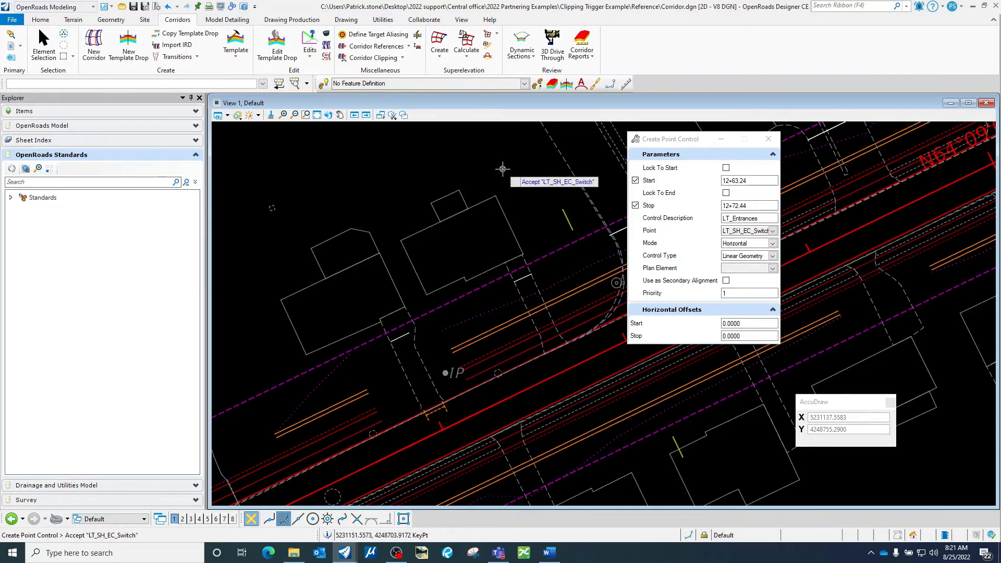
left_click(503, 169)
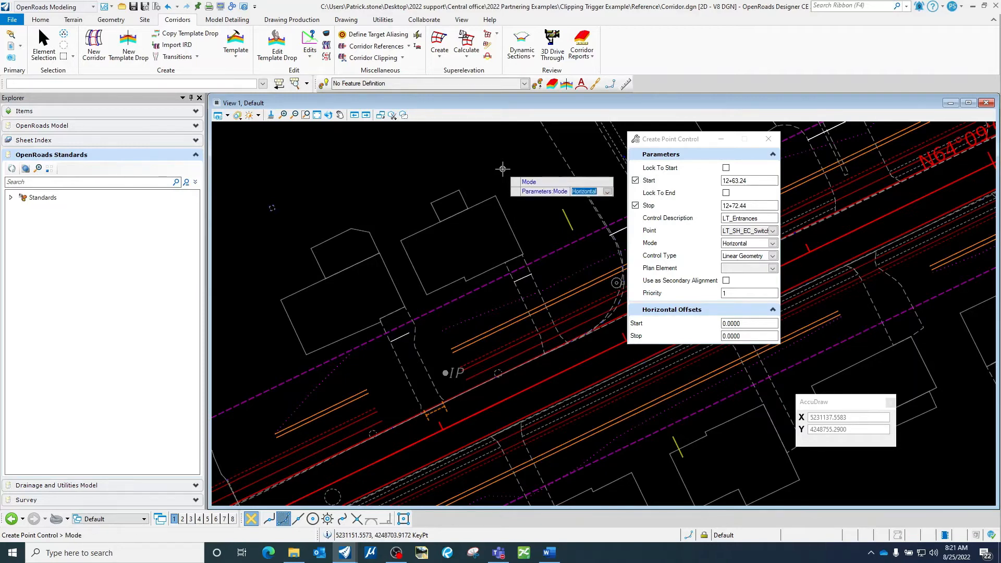
left_click(503, 168)
left_click(502, 169)
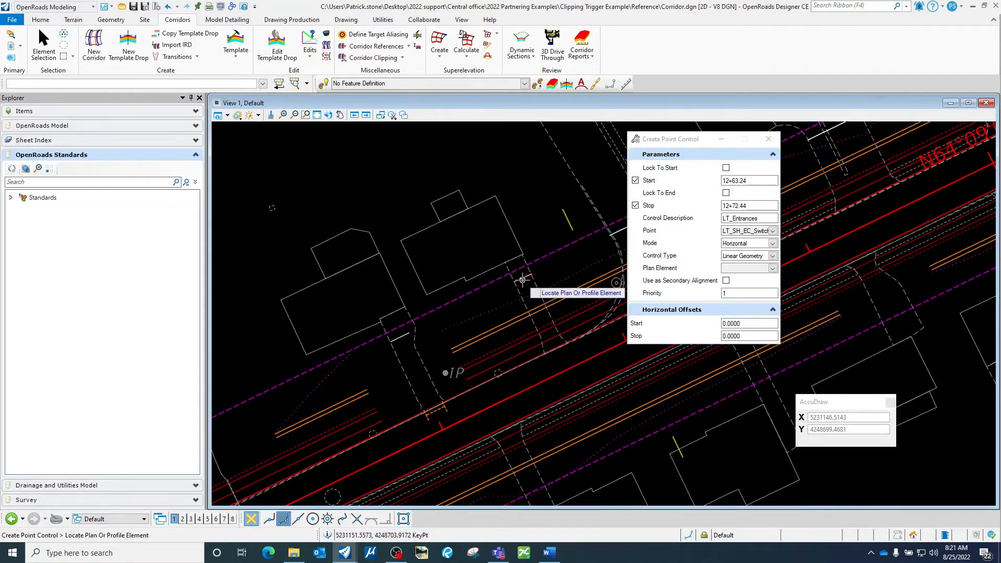
mouse_move(522, 279)
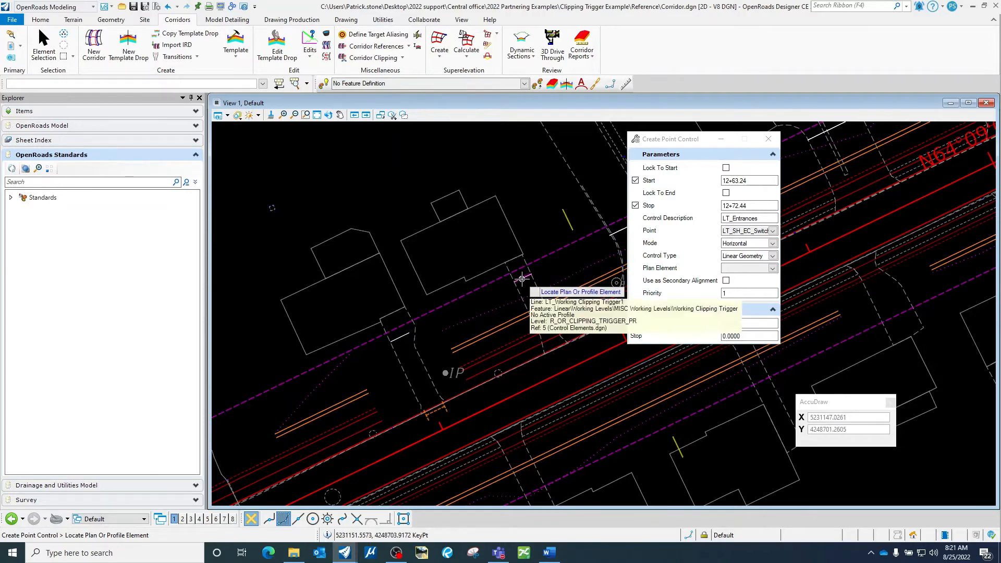
left_click(522, 279)
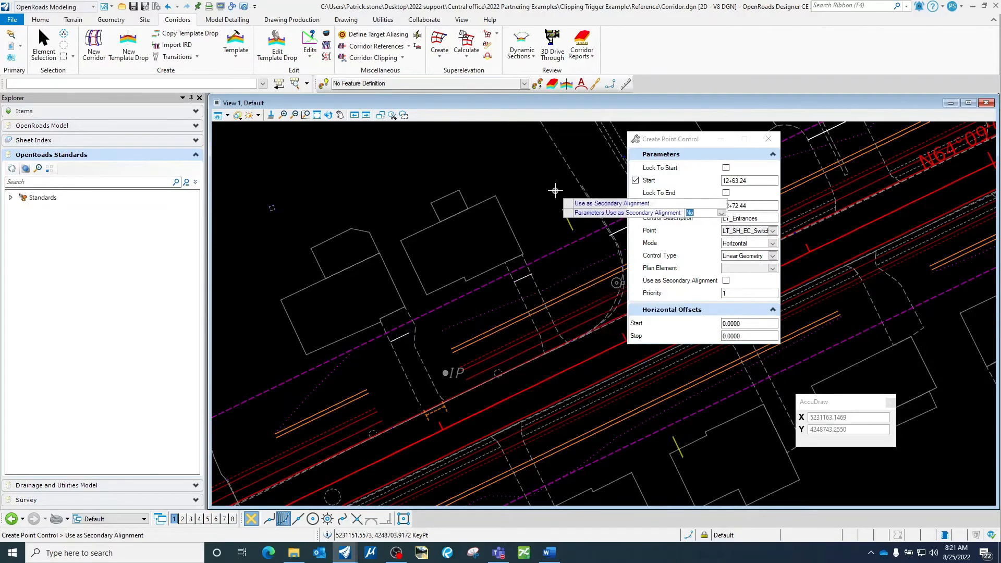
Finish the second driveway's point control without secondary alignment, with priority 1 and 0.0000 start and stop horizontal offsets.
left_click(528, 173)
left_click(528, 174)
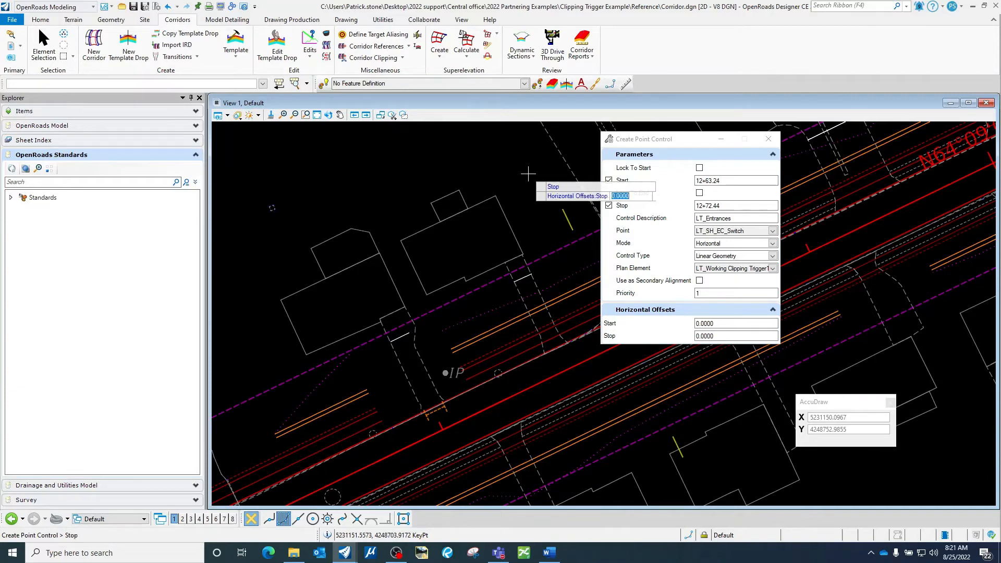
left_click(528, 174)
left_click(563, 332)
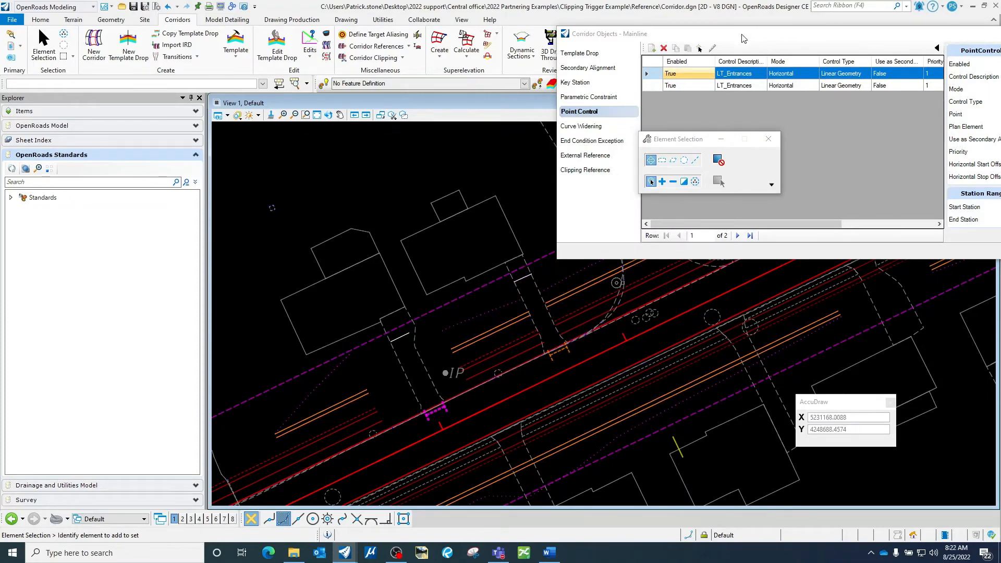
Clear the windows away from the side road's clipping trigger and start a third point control for the Mainline corridor.
left_click_drag(744, 39, 436, 333)
scroll(605, 181, "down", 2)
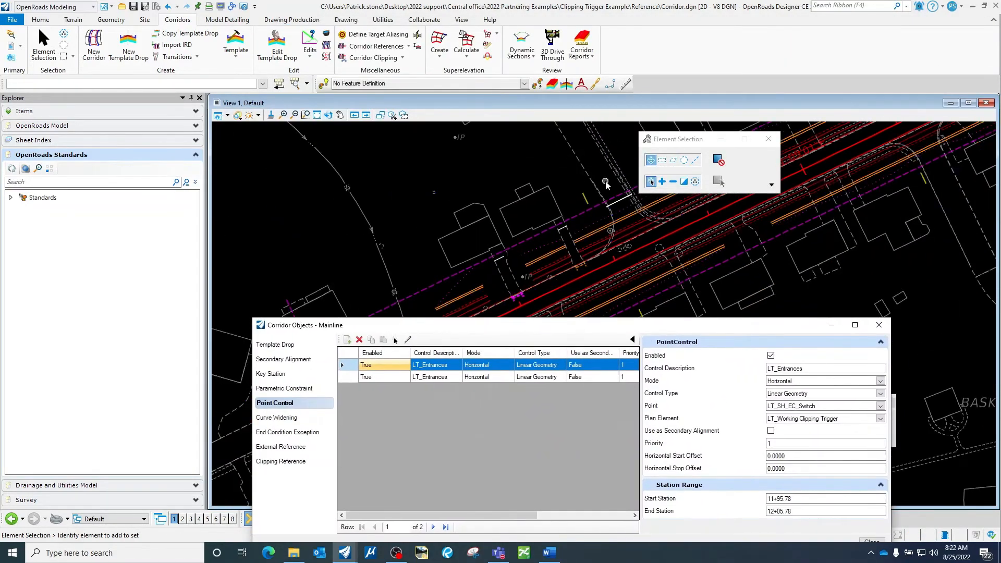
left_click(769, 140)
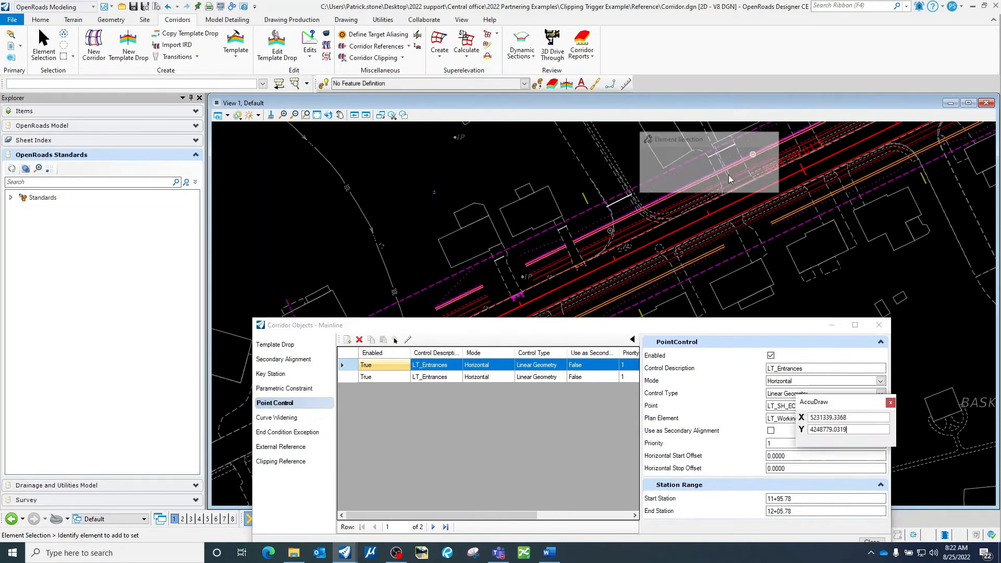
left_click(621, 203)
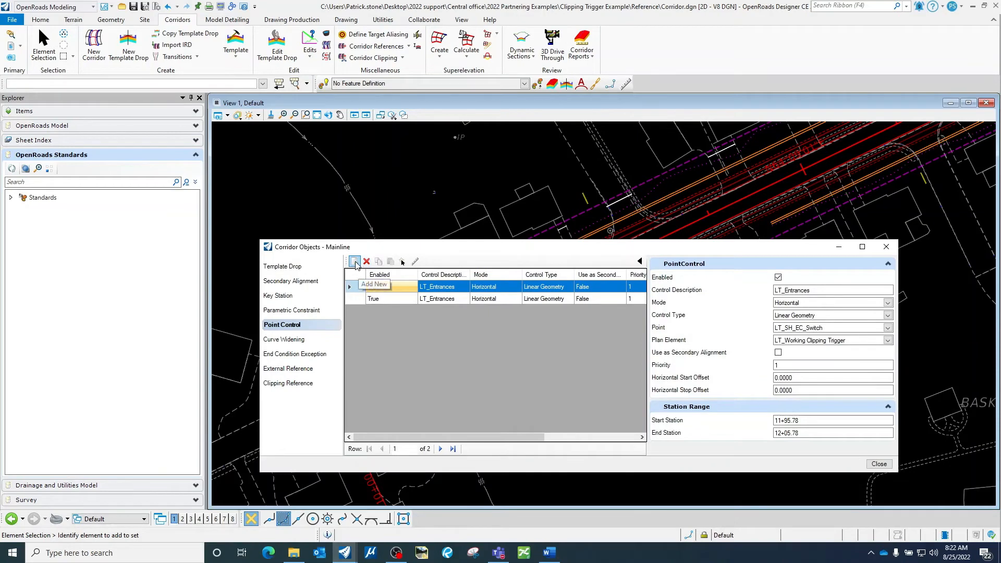
left_click(355, 261)
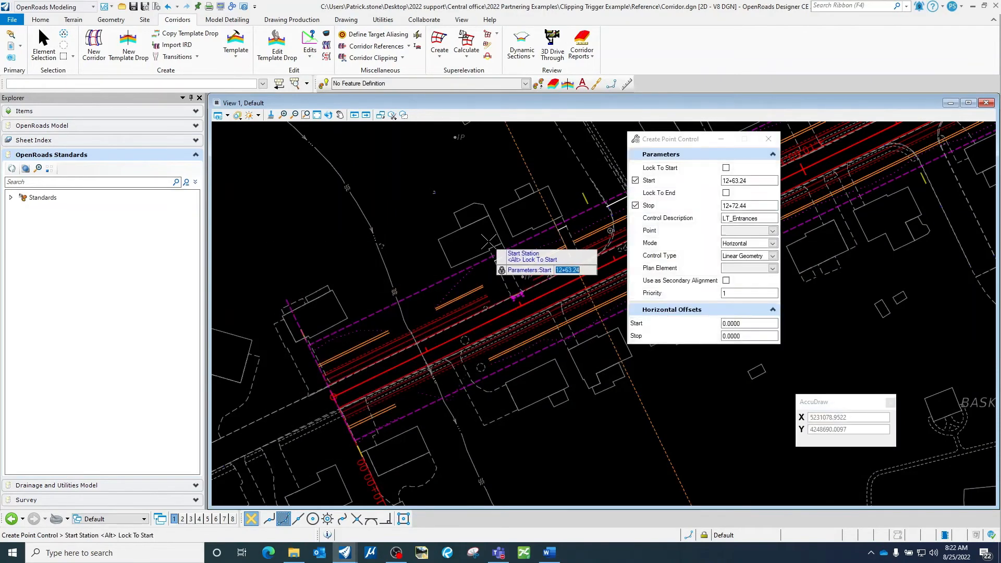
Release the fixed stations and pick the third point control's range from 13+15.31 to 15+24.23, spanning the side road and following driveways.
left_click_drag(699, 138, 404, 130)
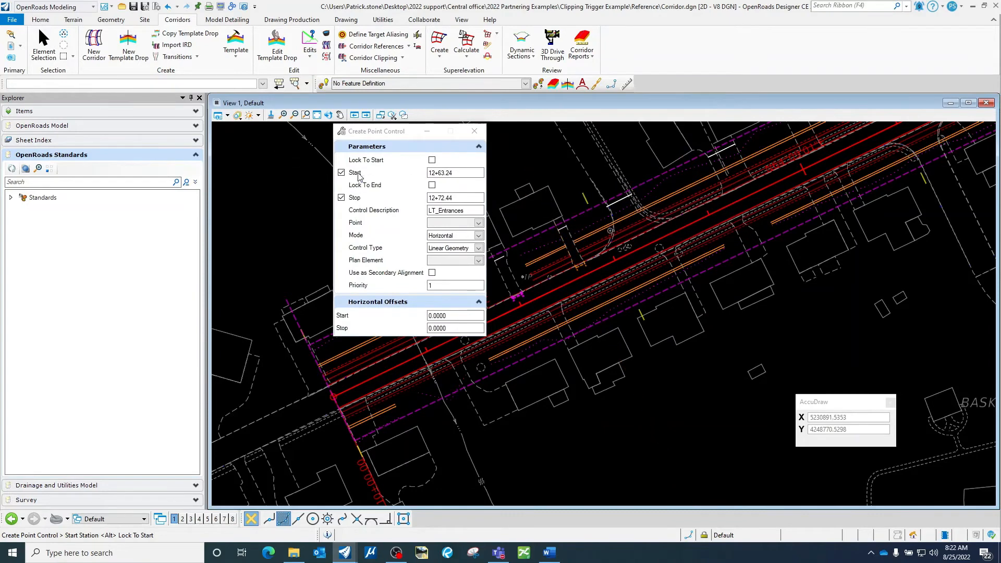
left_click(341, 198)
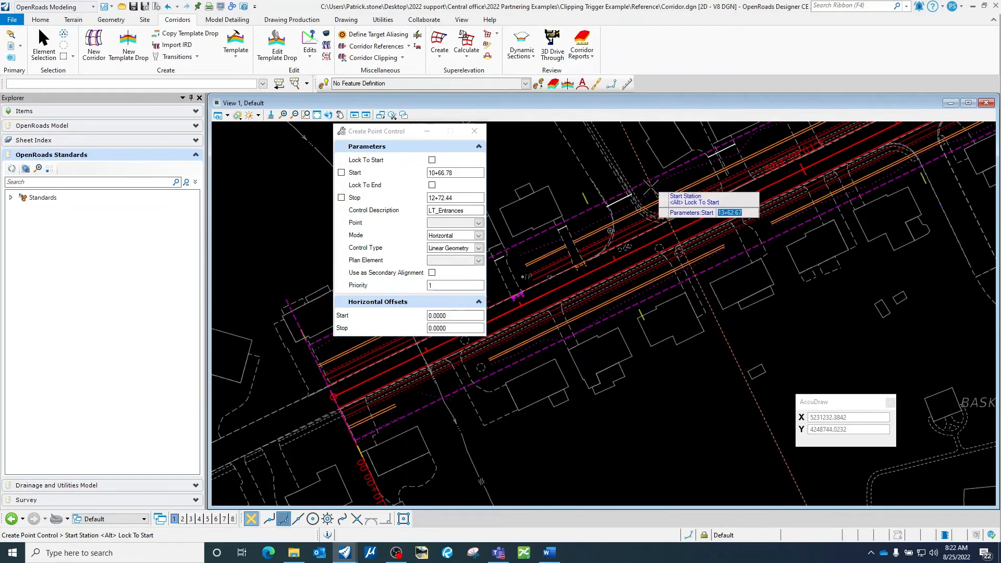
middle_click_drag(652, 185, 625, 277)
scroll(585, 294, "up", 2)
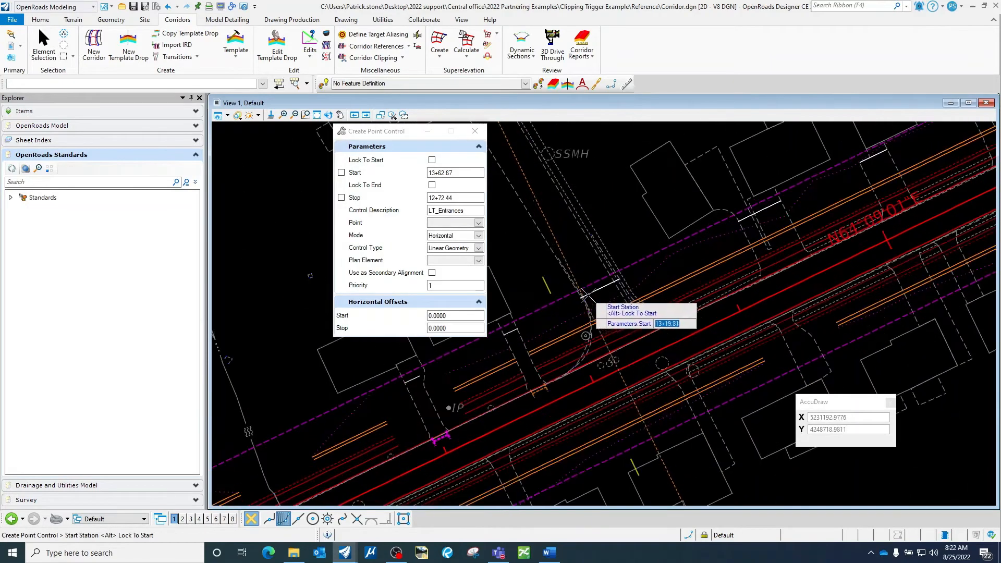
left_click(544, 317)
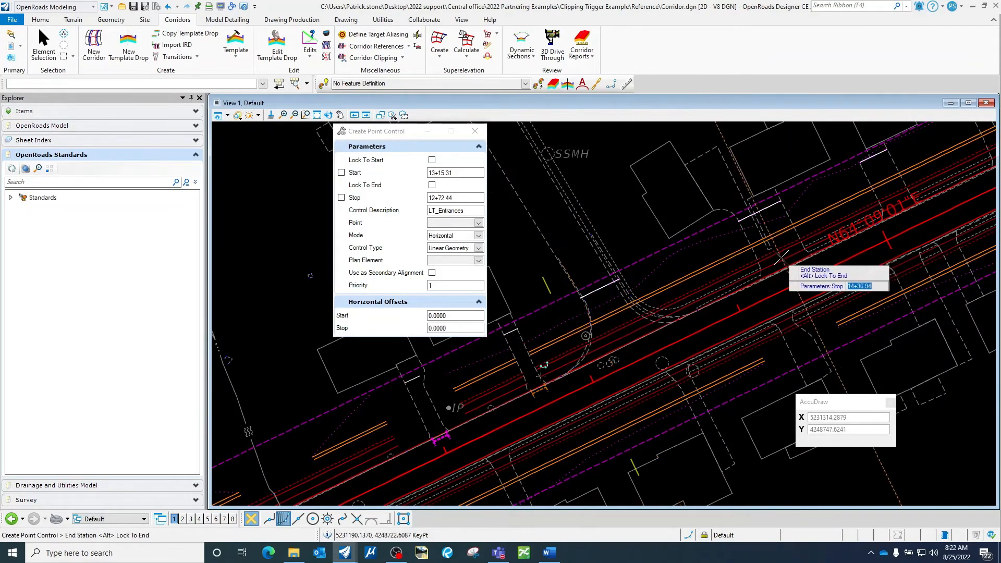
middle_click(886, 150)
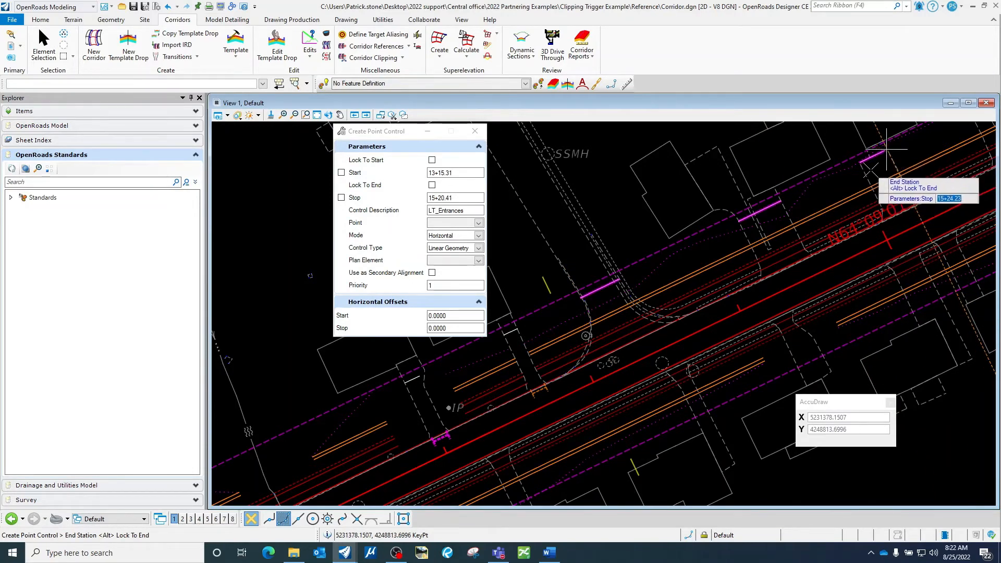
left_click(886, 150)
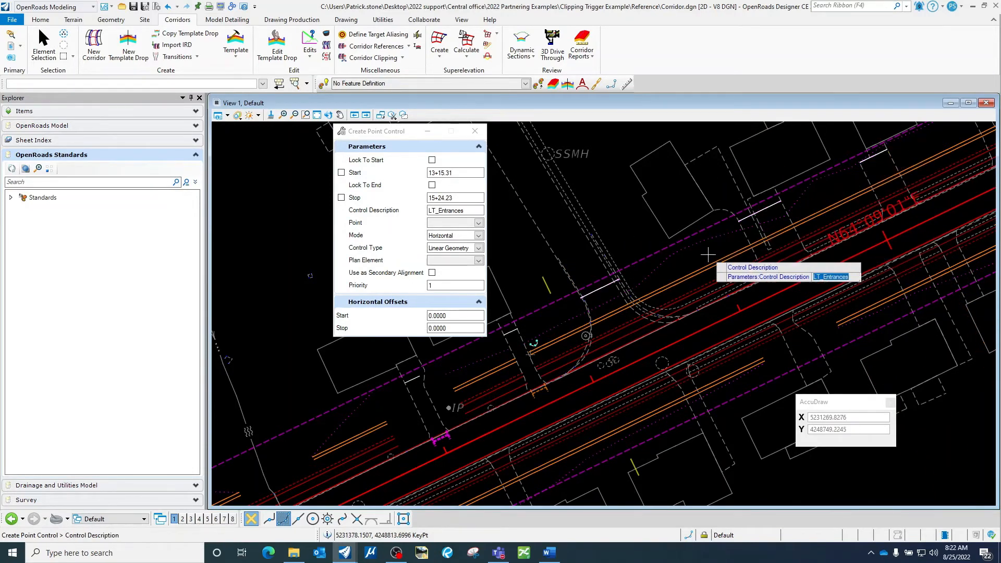
Keep the description LT_Entrances and choose LT_SH_EC_Switch as the third point control's point.
left_click(526, 189)
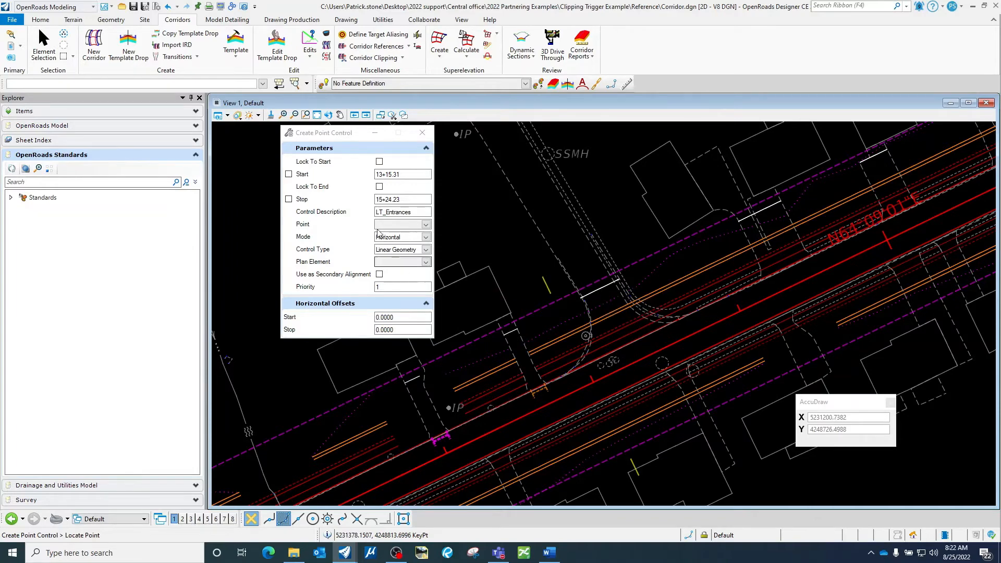
left_click(425, 225)
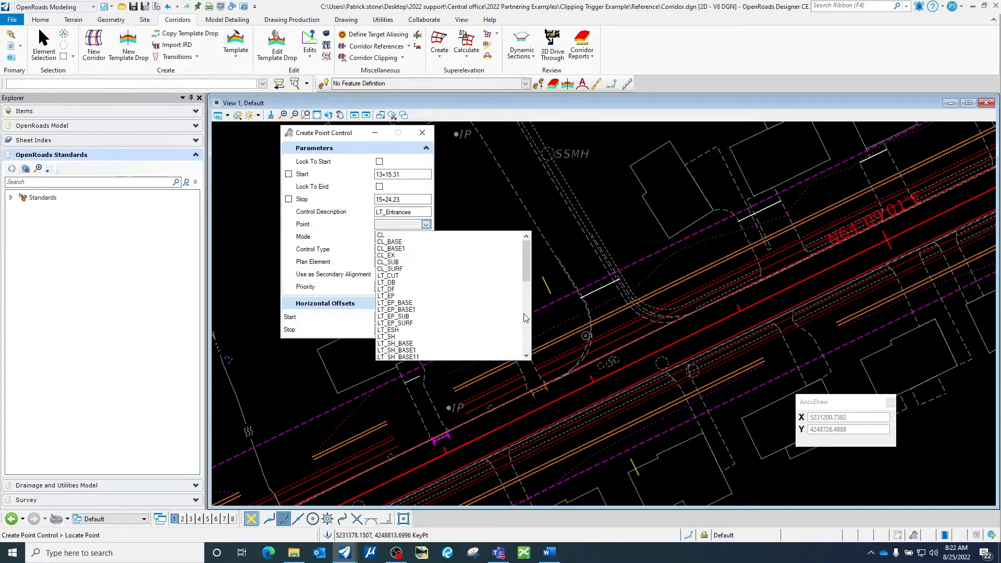
left_click(426, 226)
left_click(426, 225)
left_click(527, 270)
left_click(426, 225)
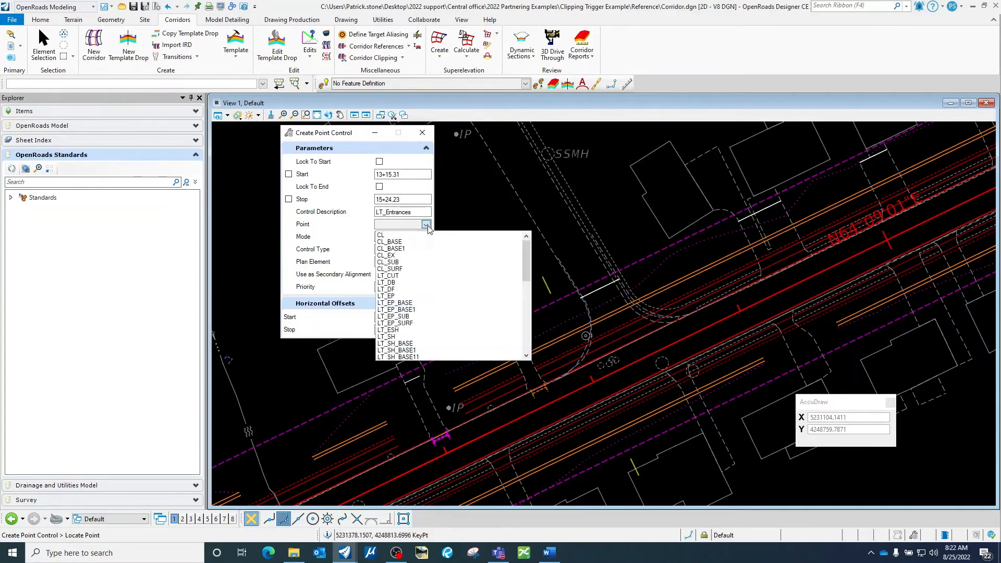
left_click_drag(525, 263, 525, 281)
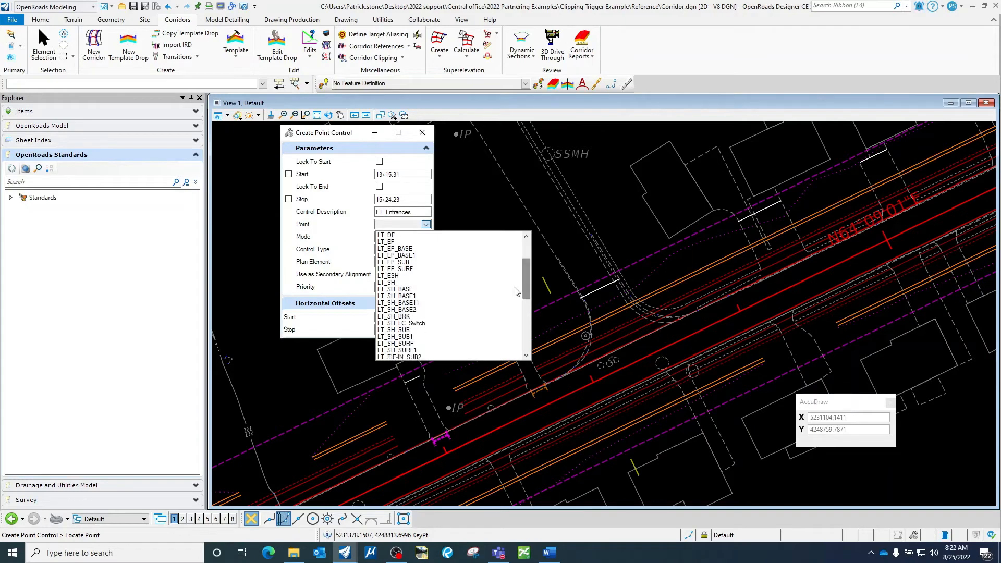
left_click(419, 324)
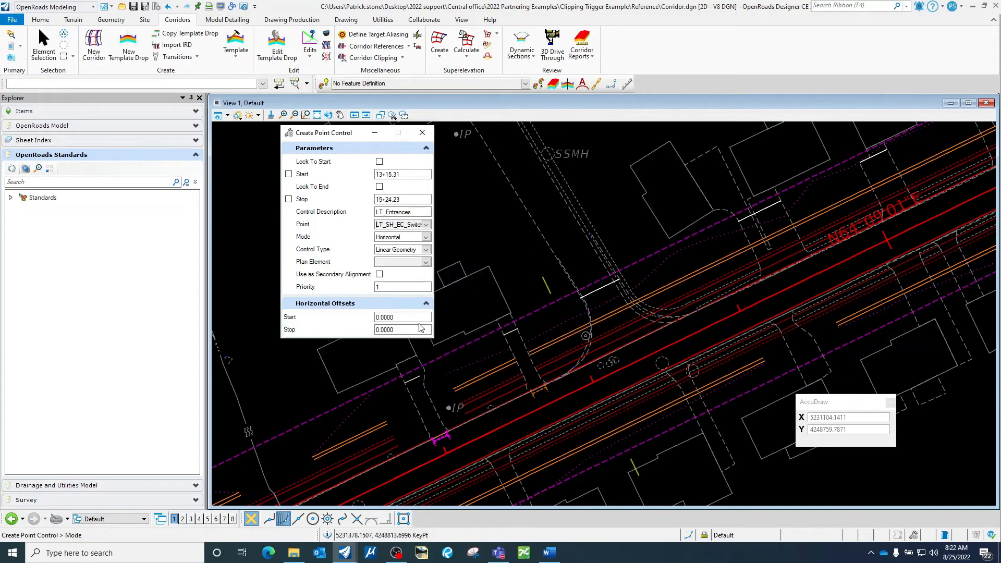
Accept horizontal mode and linear geometry, and pick the side road's clipping trigger in the drawing as the plan element.
left_click(426, 262)
left_click(426, 262)
left_click(426, 262)
left_click(426, 261)
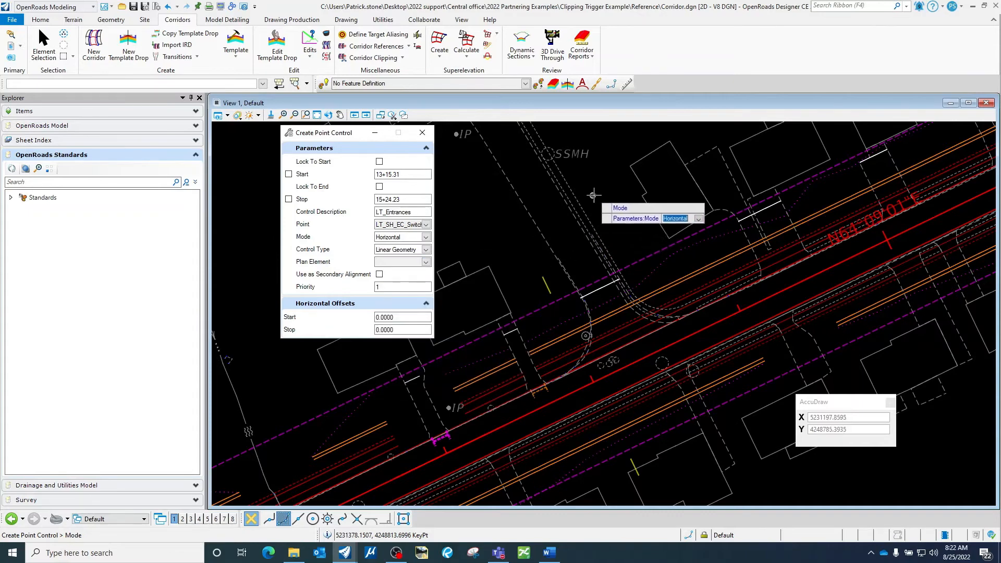
left_click(597, 193)
left_click(597, 192)
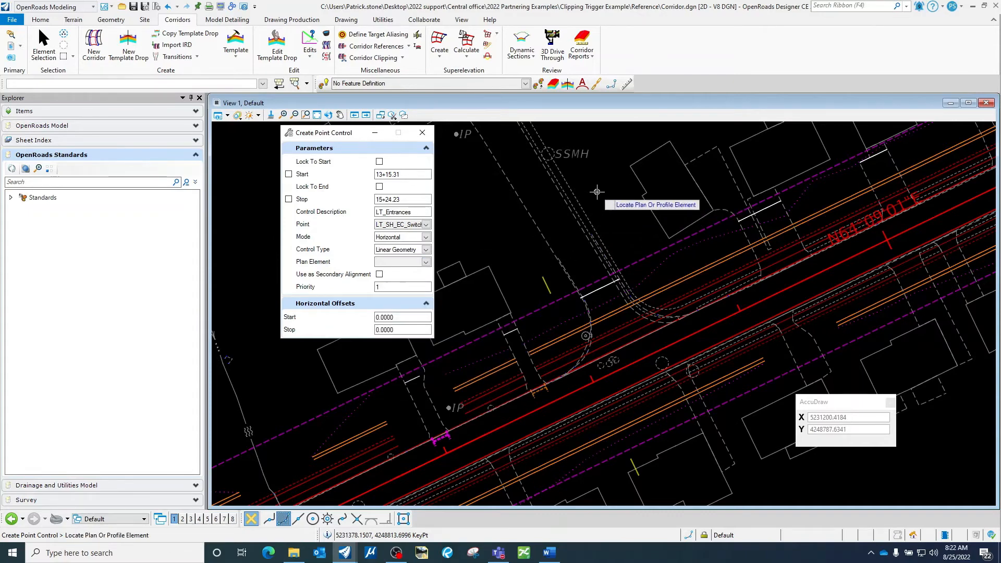
left_click(606, 286)
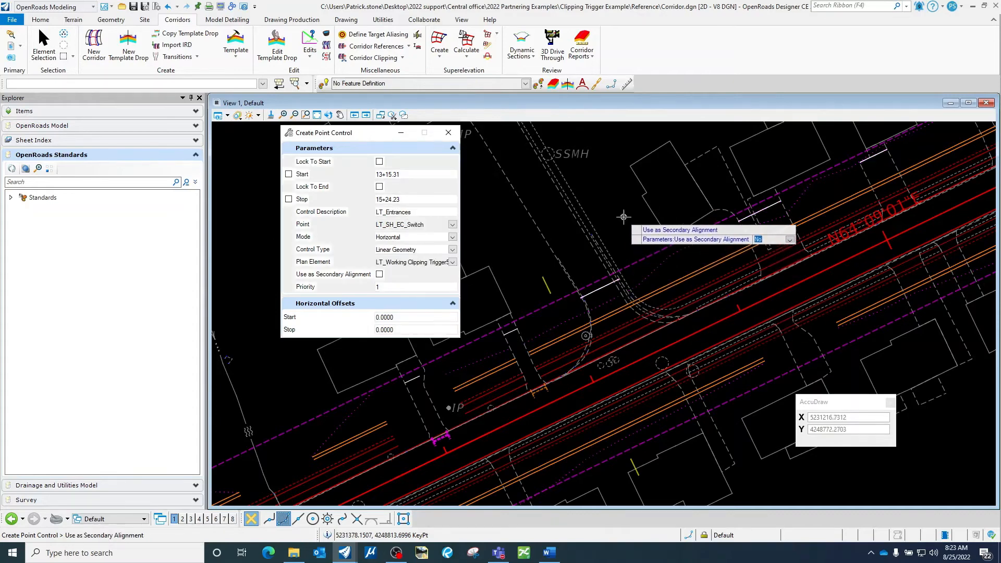
Finish the side road's point control without secondary alignment, keeping priority 1 and zero horizontal offsets.
left_click(621, 215)
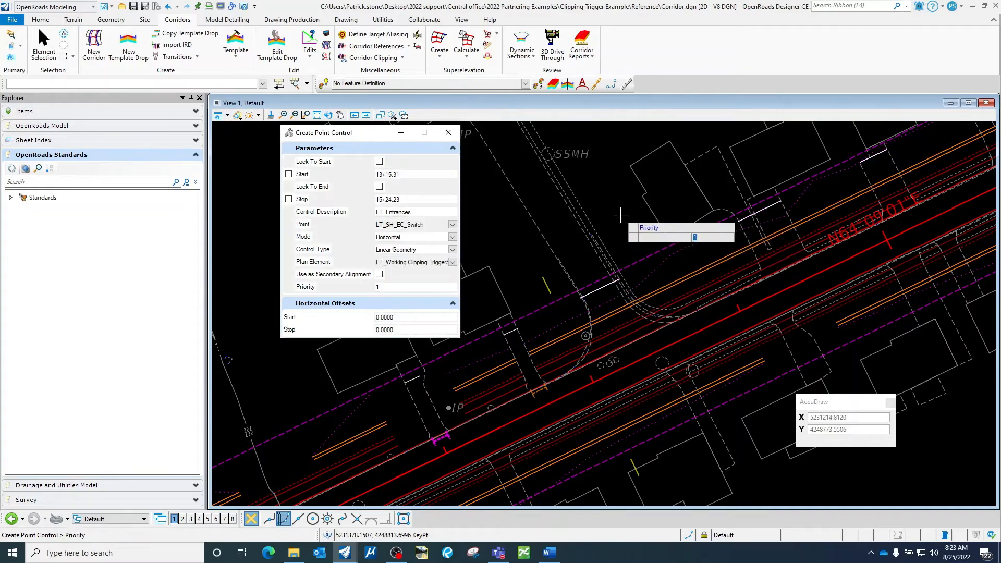
left_click(620, 215)
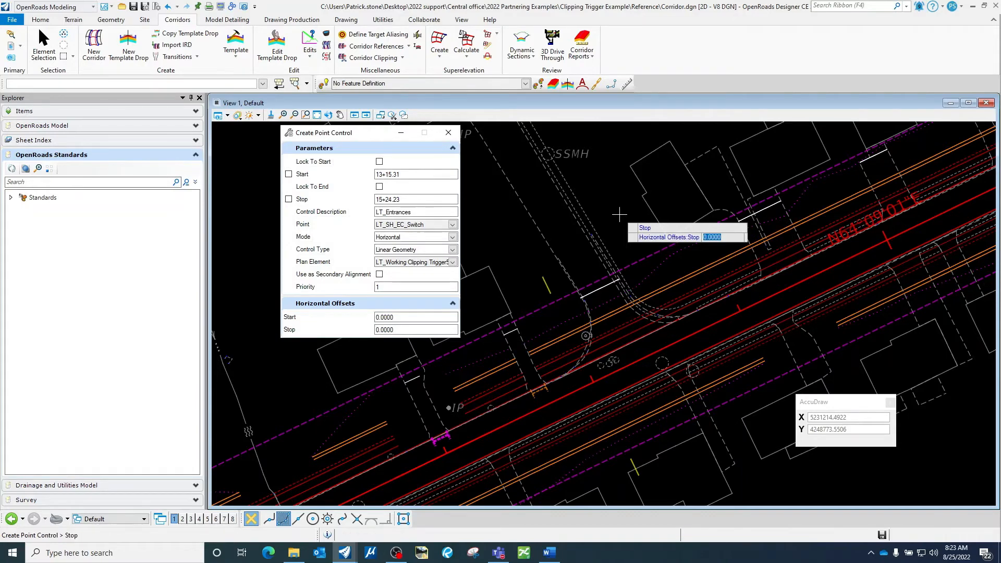
left_click(620, 215)
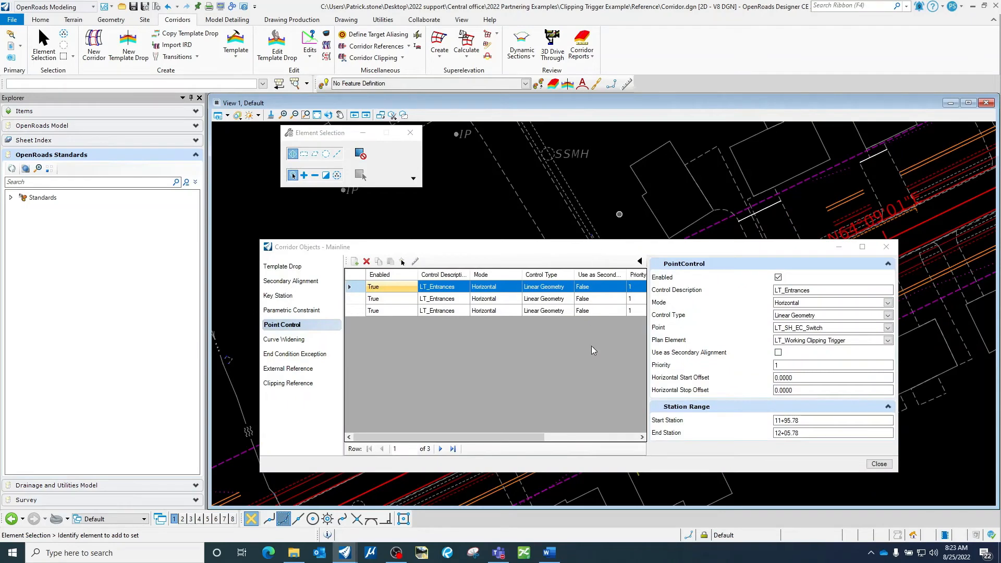
Add a key station at 14+23.25 to the Mainline corridor, beside the first driveway beyond the side road, and close the corridor objects.
left_click_drag(611, 247, 611, 346)
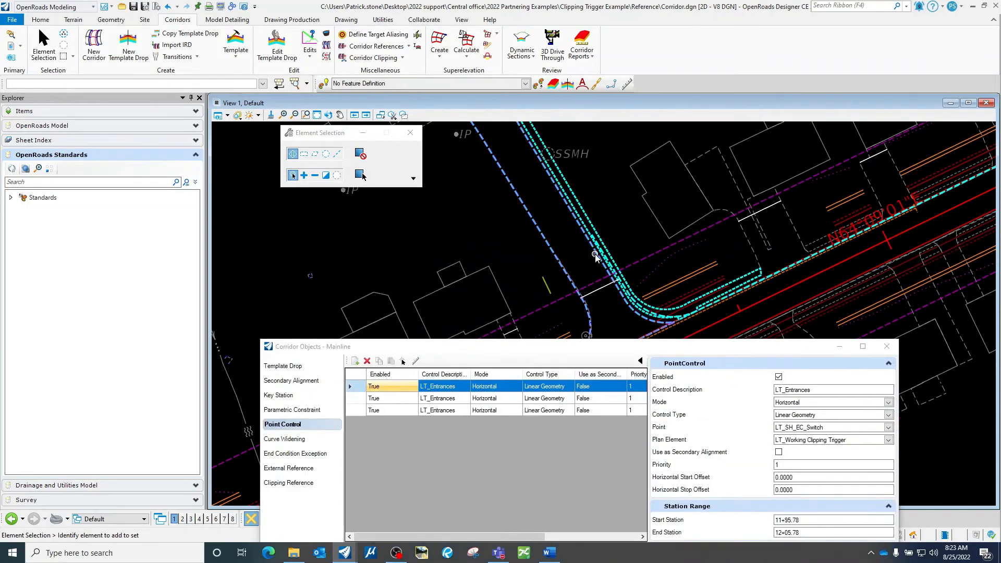
scroll(660, 249, "down", 1)
middle_click_drag(661, 245, 610, 211)
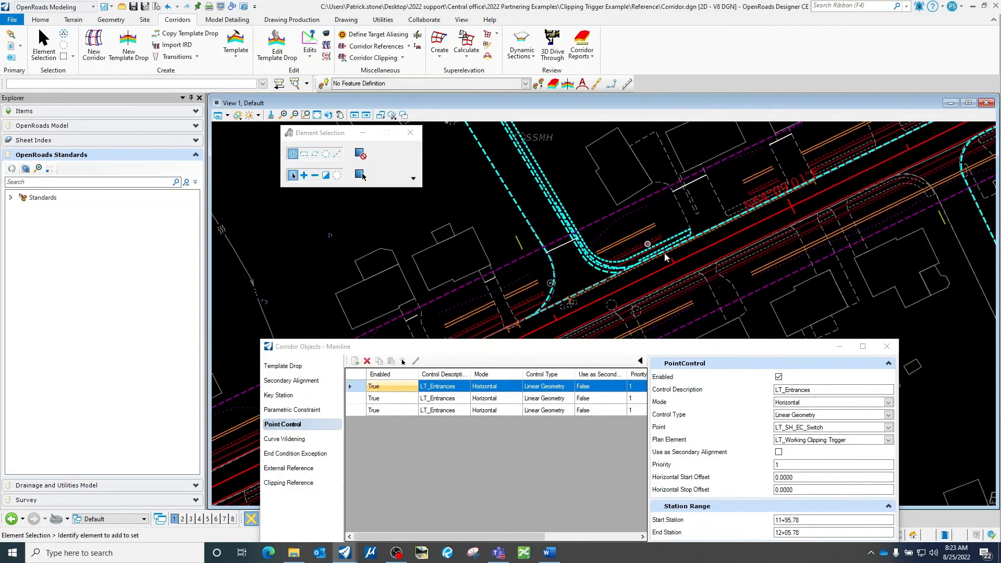
left_click_drag(732, 349, 999, 232)
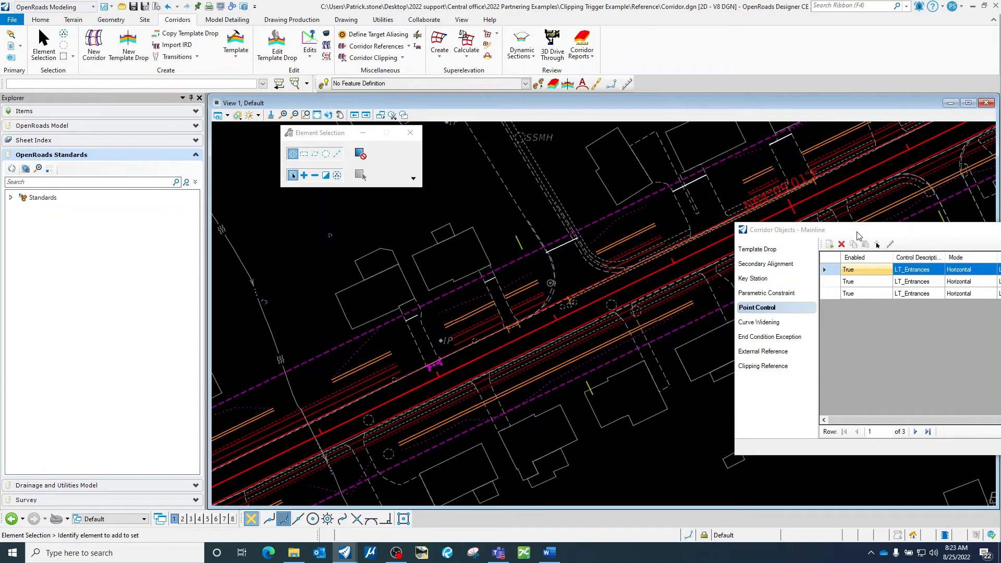
left_click_drag(858, 235, 423, 152)
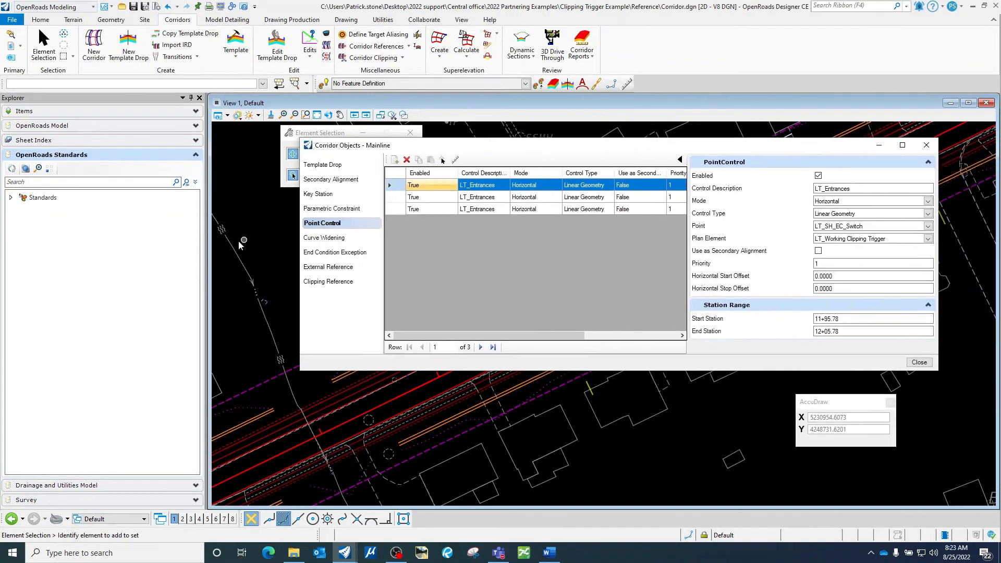
left_click(325, 195)
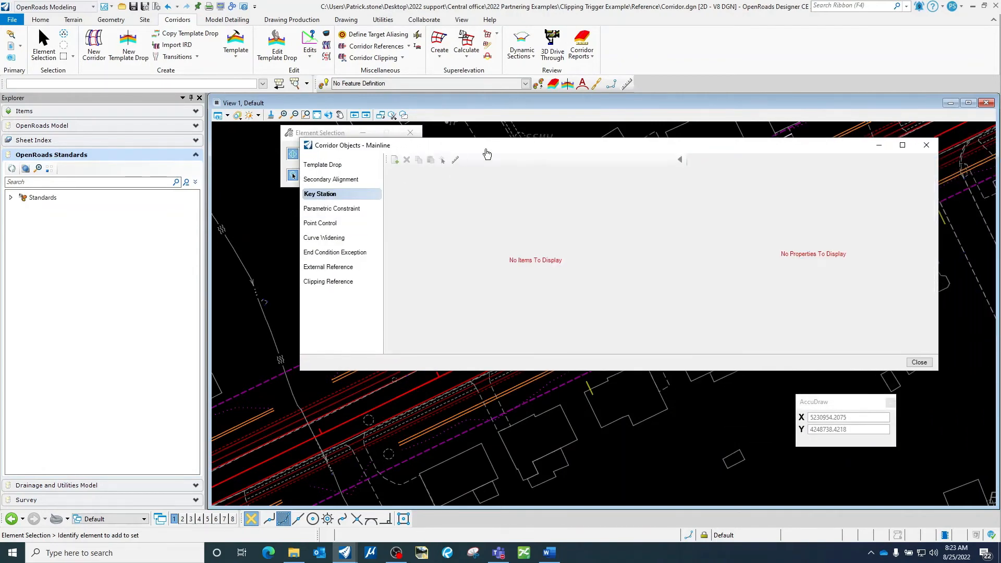
left_click(395, 159)
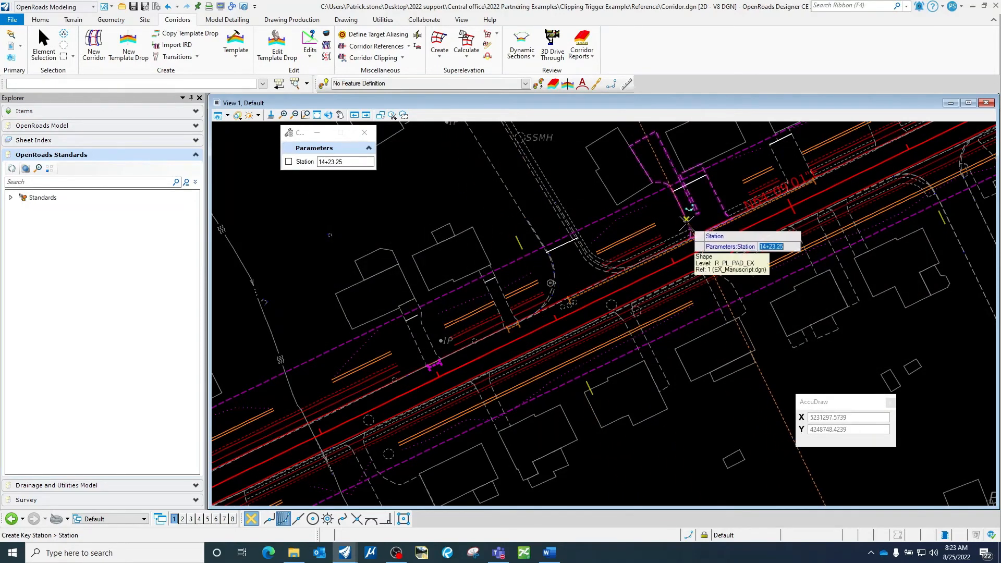
left_click(687, 220)
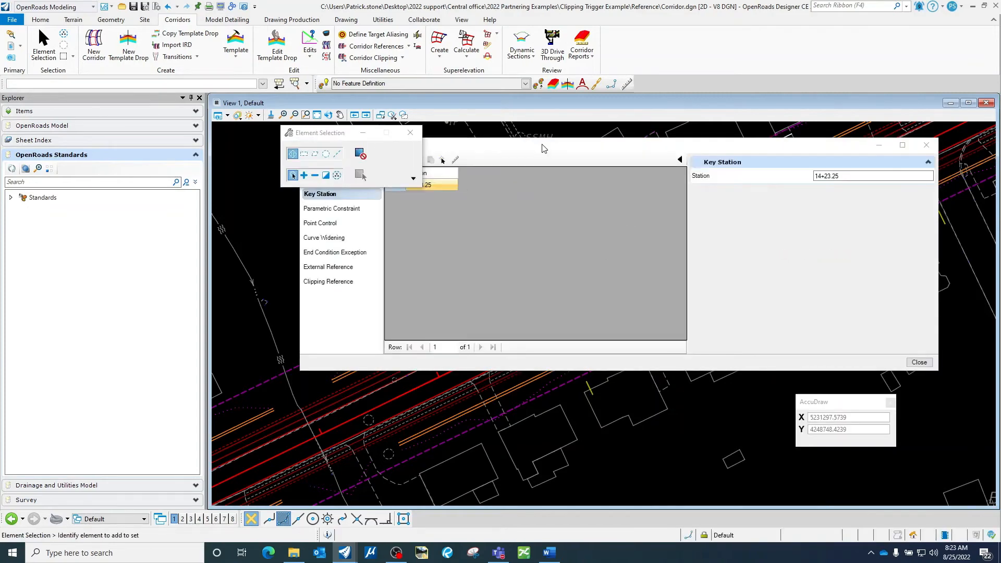
left_click_drag(543, 148, 478, 189)
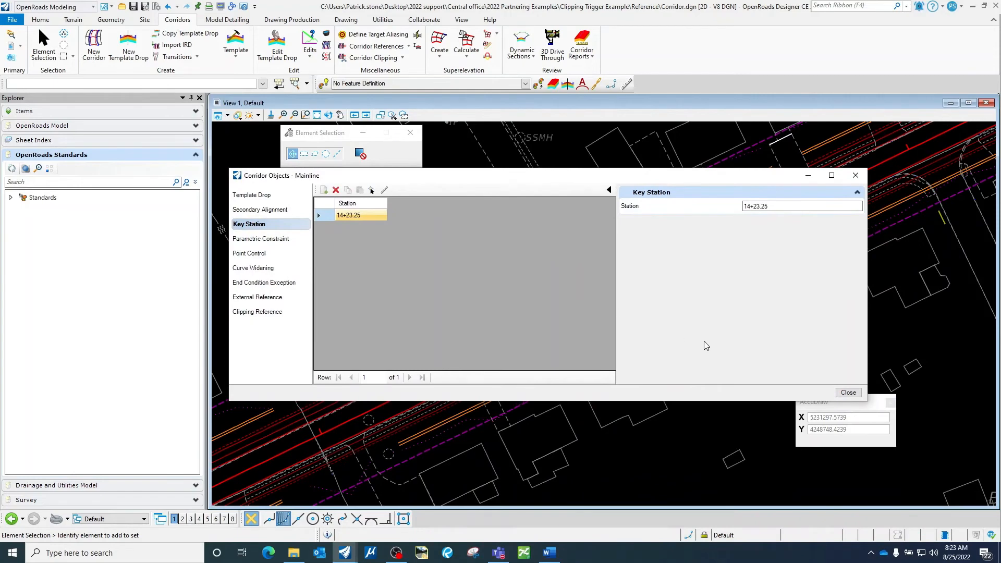
left_click(847, 394)
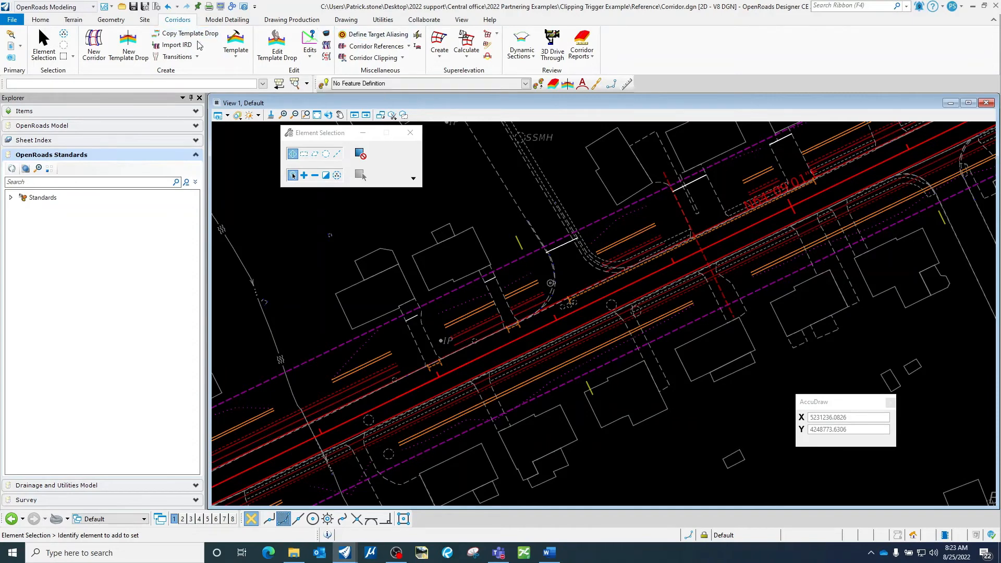
Examine the corridor linework between the side road and the new key station, leaving the Process Corridor command.
left_click(287, 42)
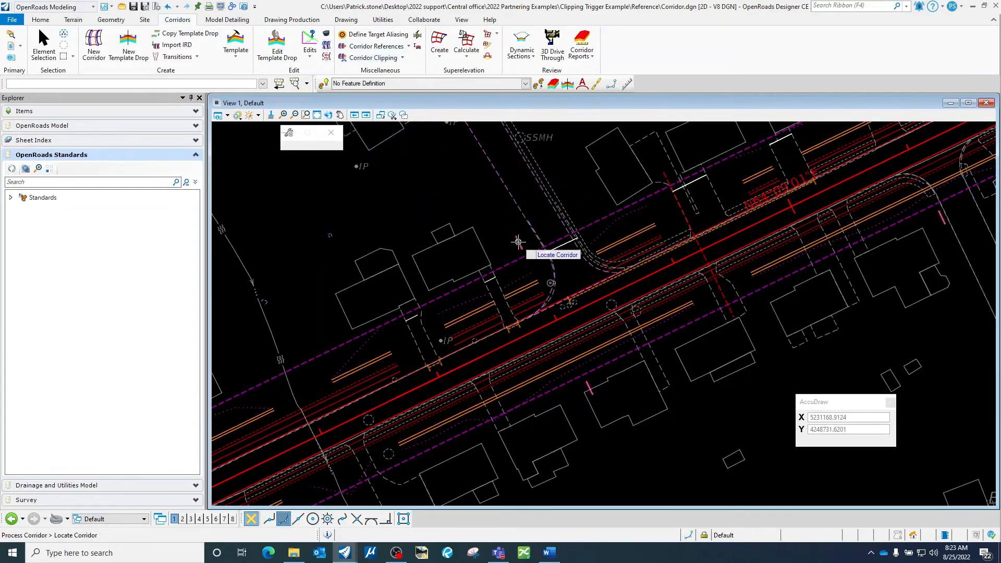
key("Escape")
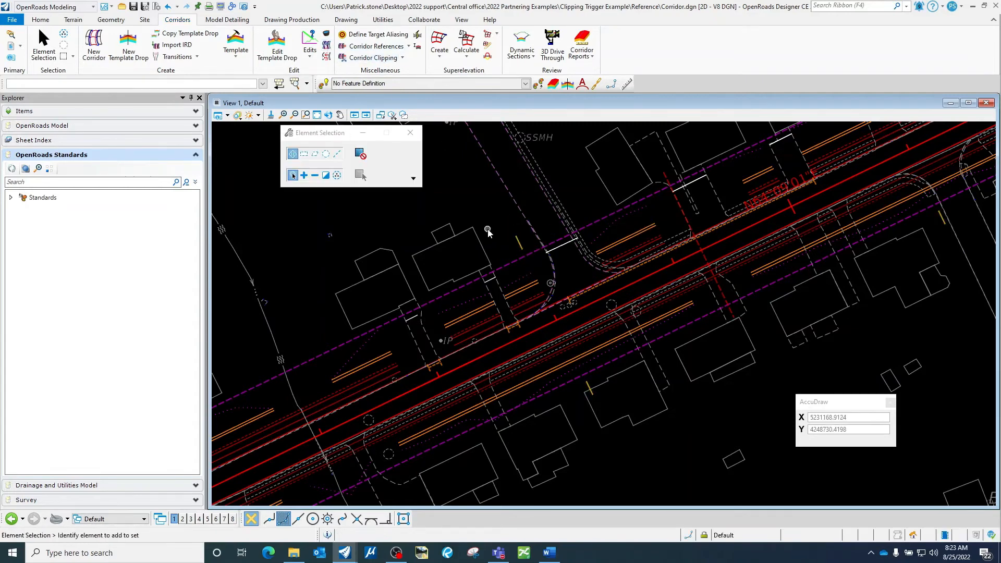
scroll(711, 222, "up", 5)
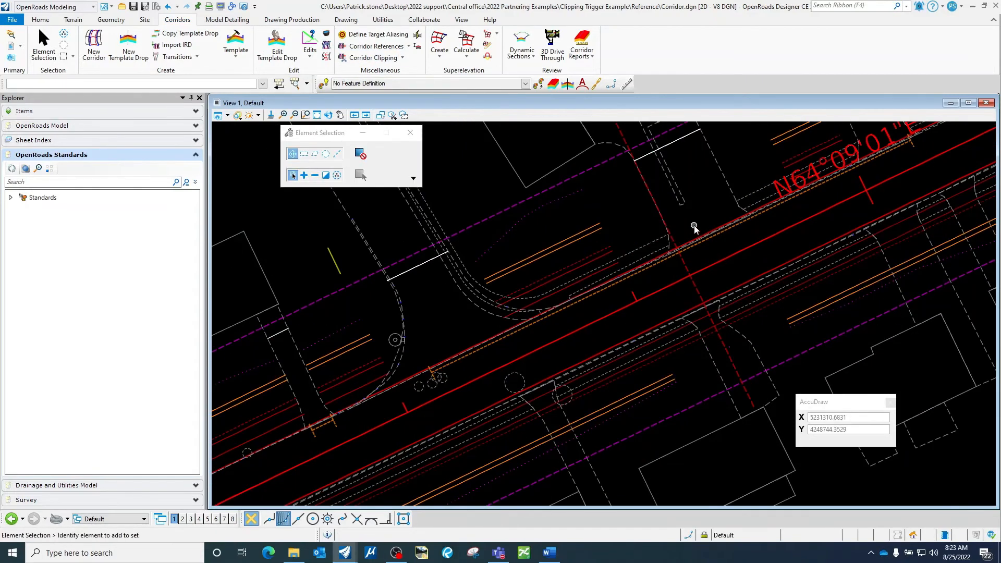
Move the Mainline key station from 14+23.25 back to 14+20.74, just before the driveway.
left_click(683, 279)
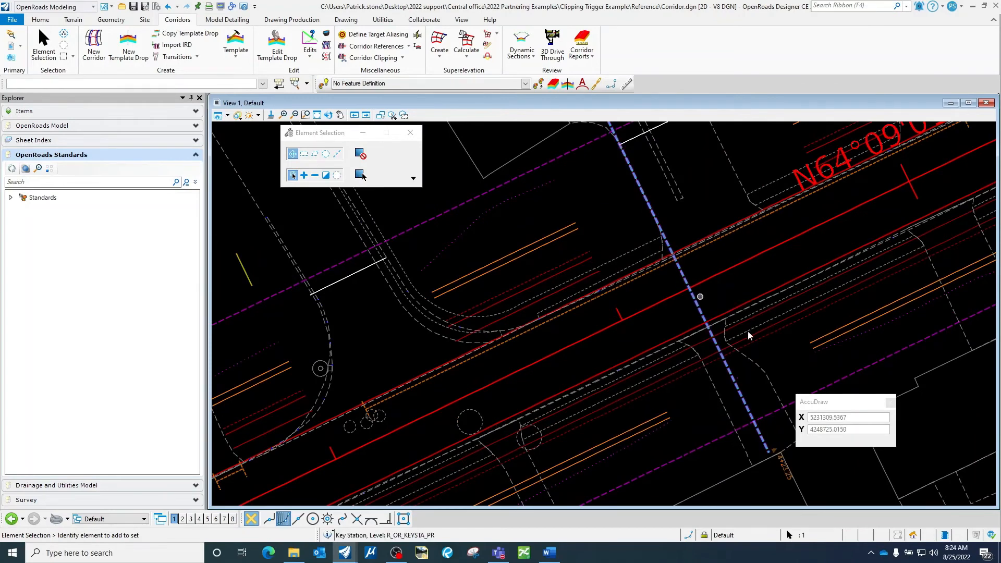
middle_click_drag(609, 209, 608, 285)
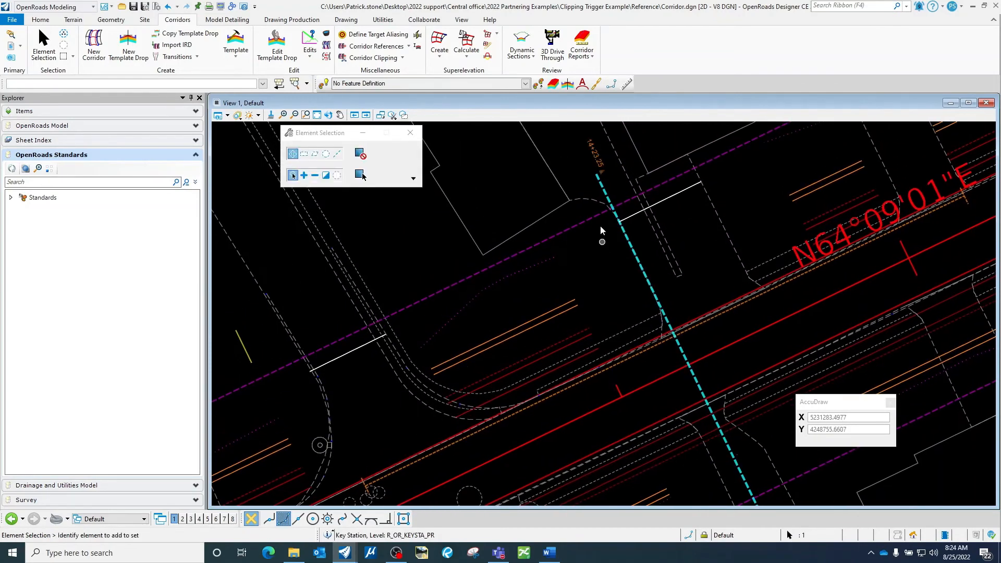
left_click(600, 172)
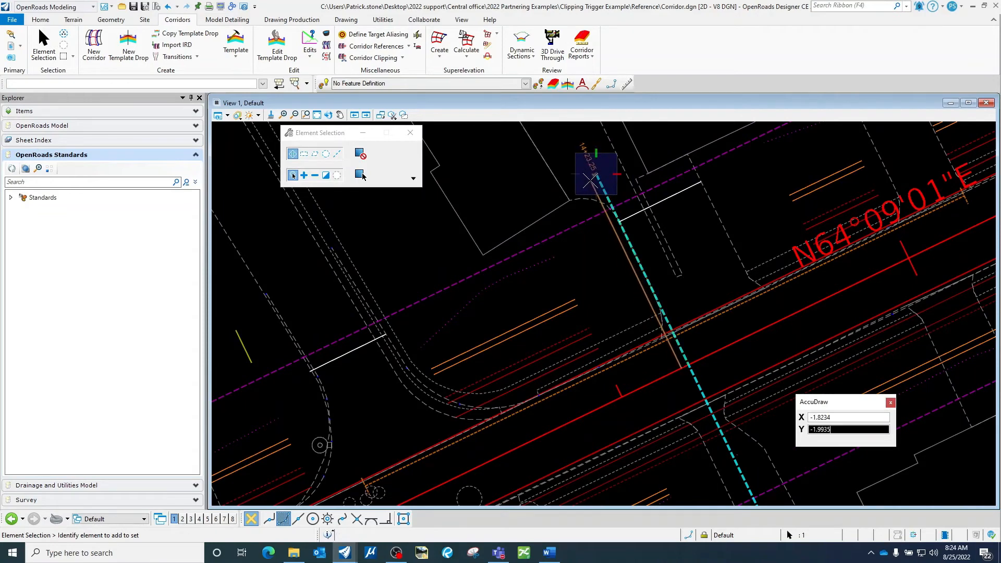
left_click(591, 181)
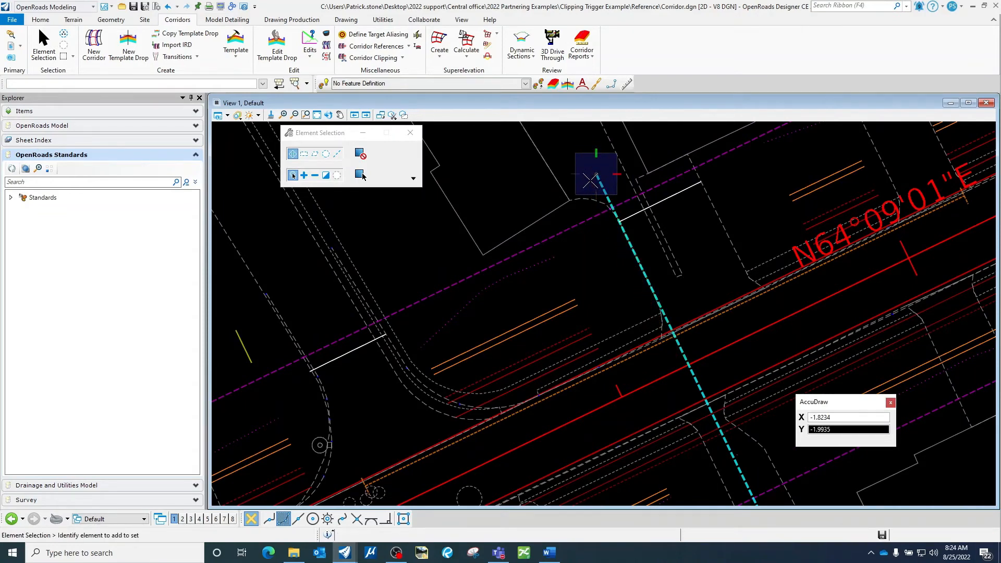
scroll(634, 239, "down", 2)
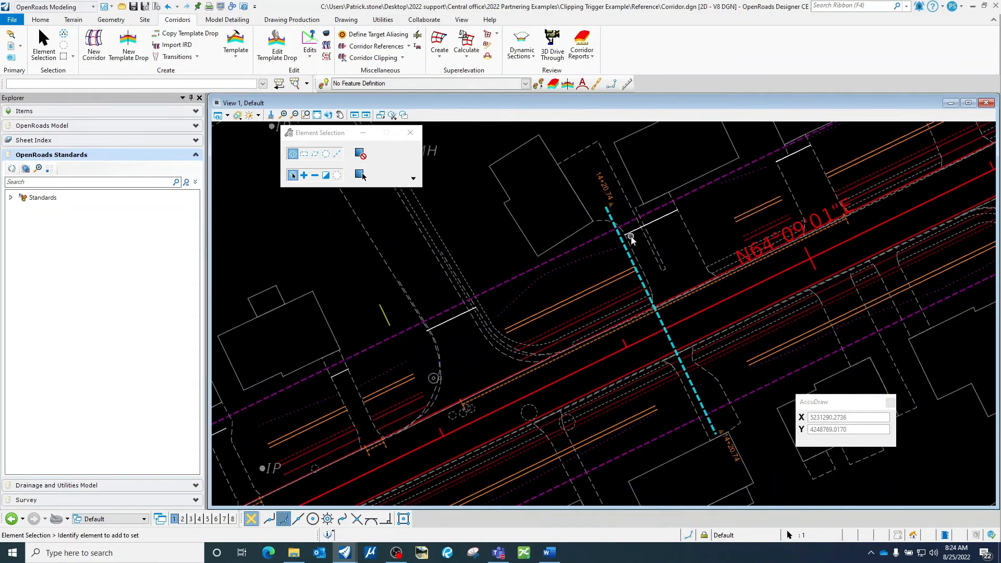
scroll(631, 236, "down", 2)
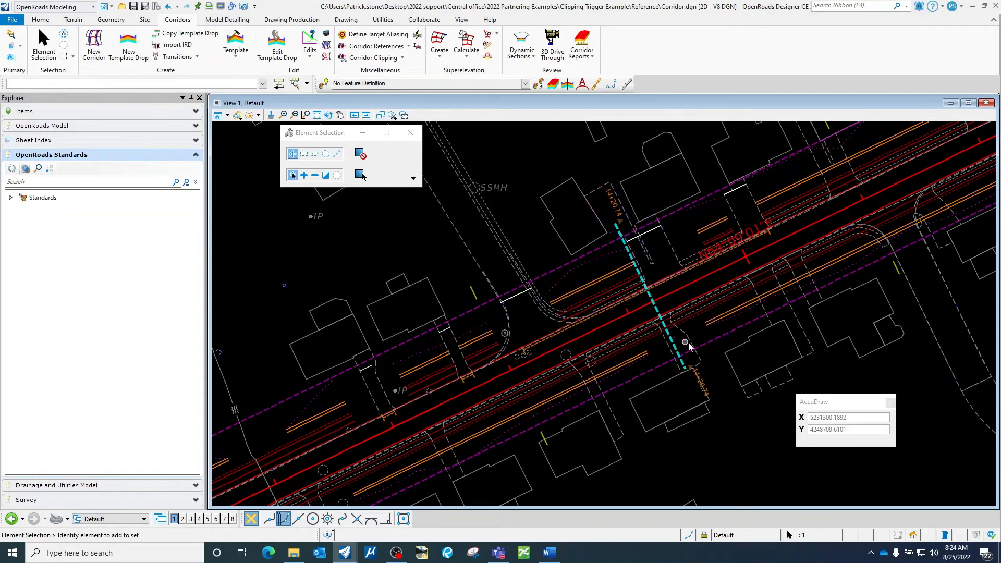
Continue past the ProjectWise sign-in request without signing in, and return to the start of the corridor.
middle_click_drag(677, 340, 714, 249)
scroll(673, 315, "down", 1)
middle_click_drag(673, 315, 671, 363)
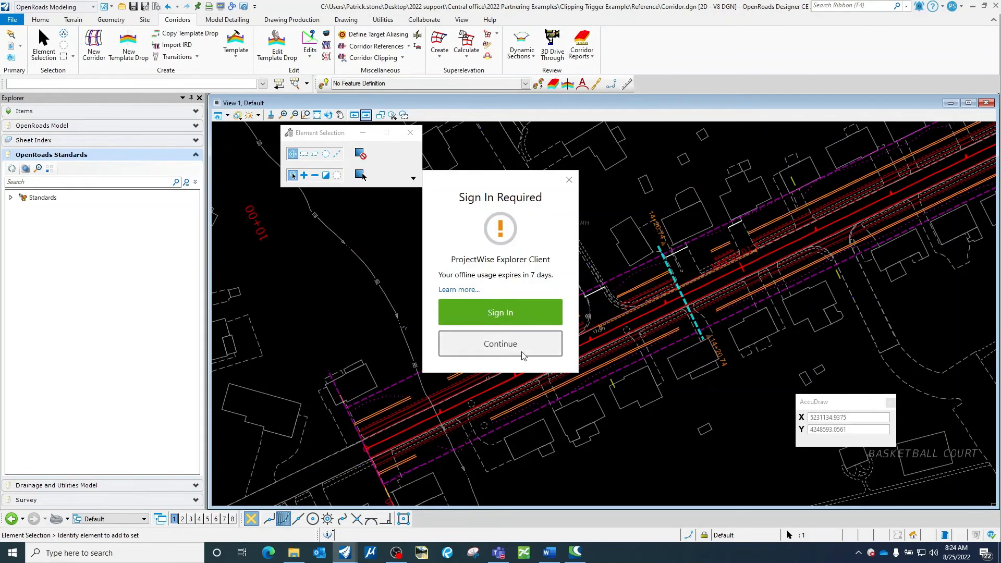
left_click(517, 347)
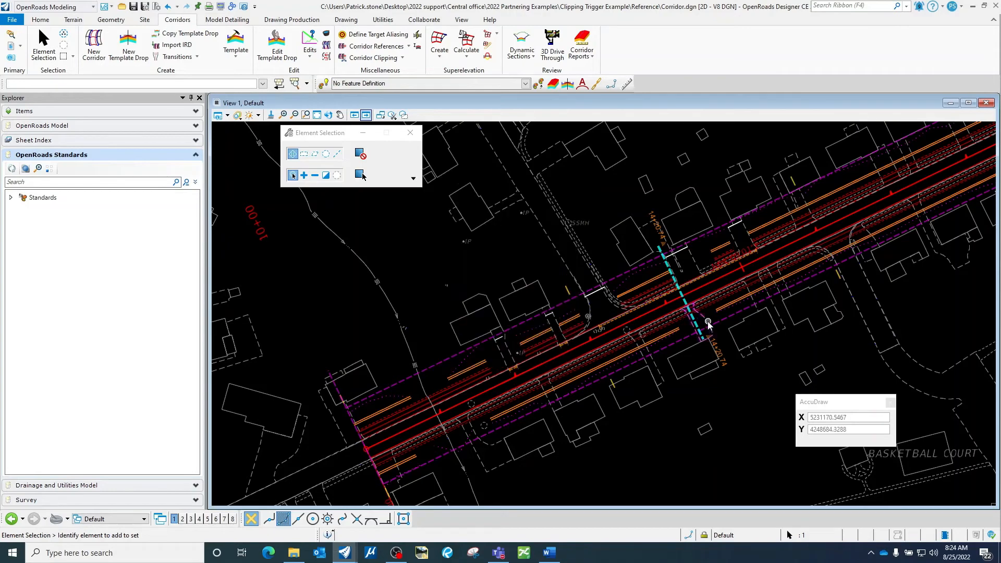
middle_click_drag(570, 369, 603, 306)
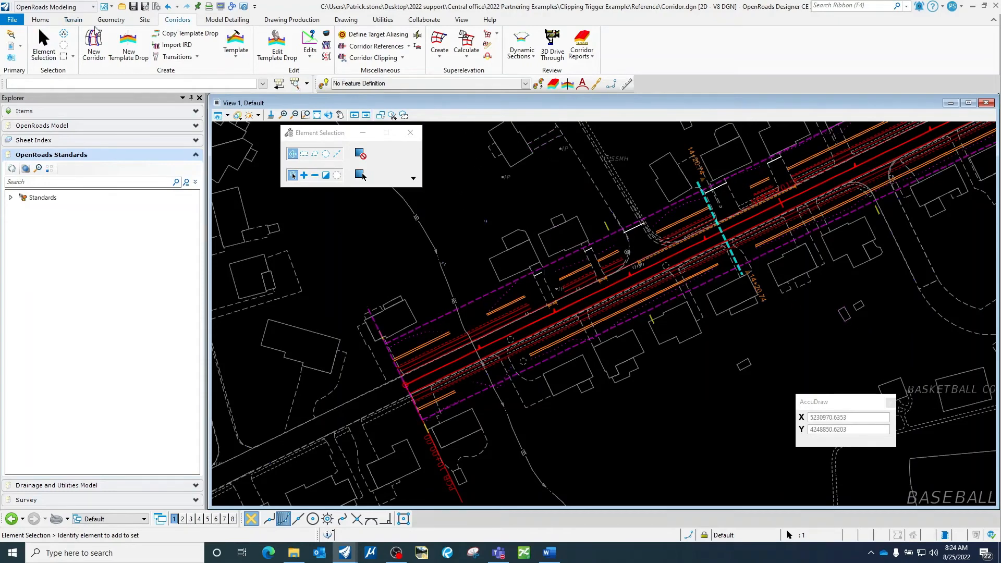
Draw a Working Clipping Trigger line about 10.9 ft long across the first driveway on the corridor's right side, named RT_Working Clipping Trigger.
left_click(111, 20)
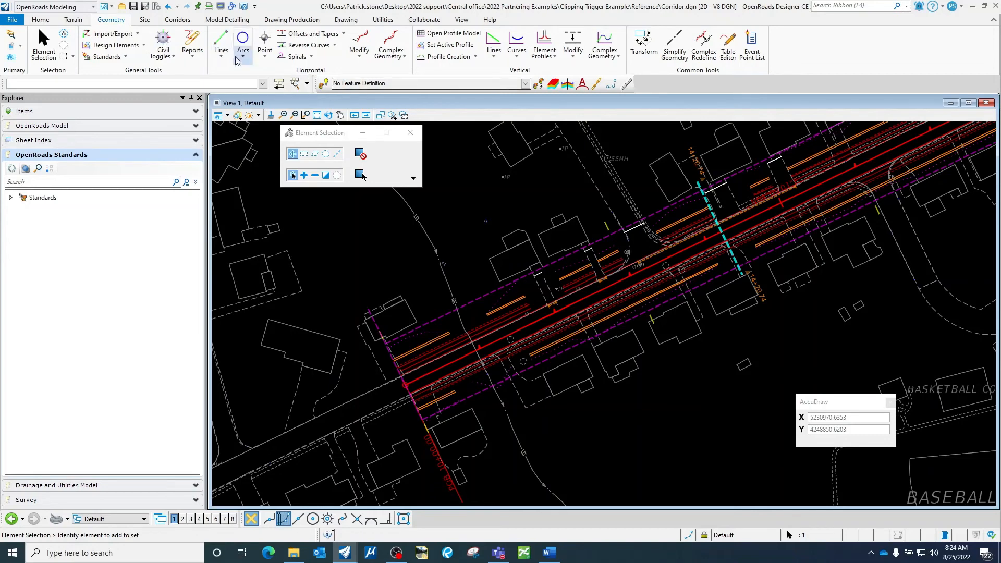
left_click(219, 44)
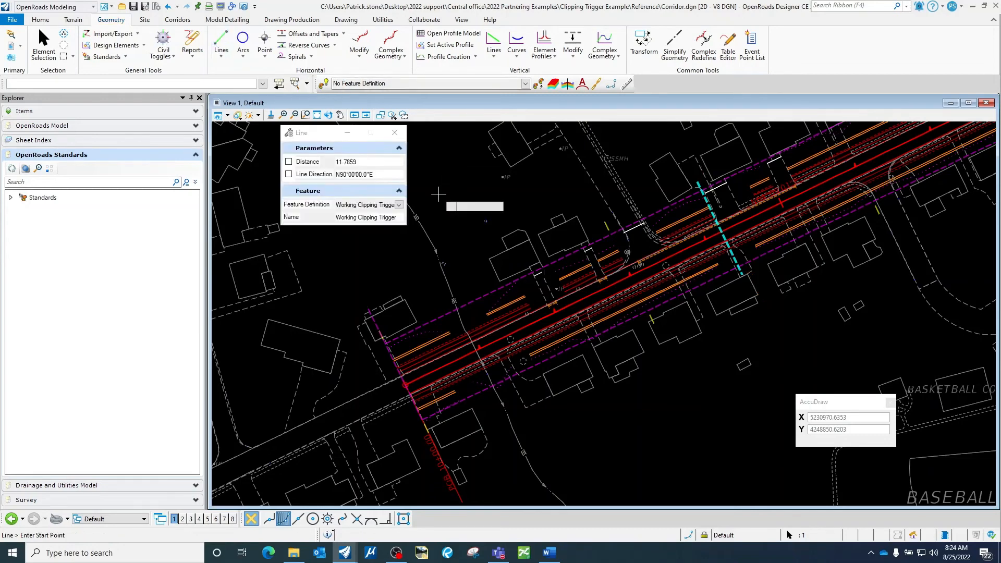
left_click(337, 217)
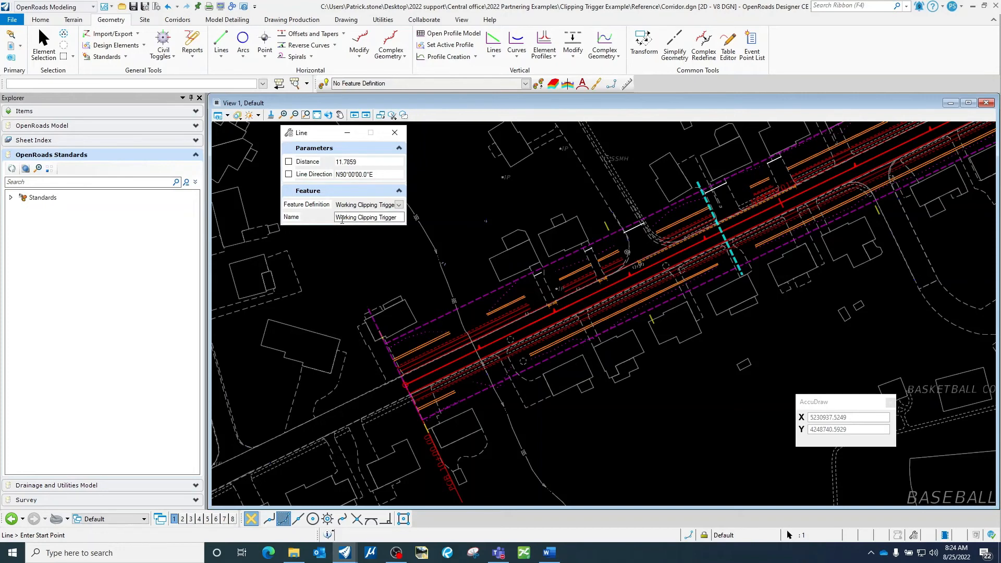
type("RT_")
key("Return")
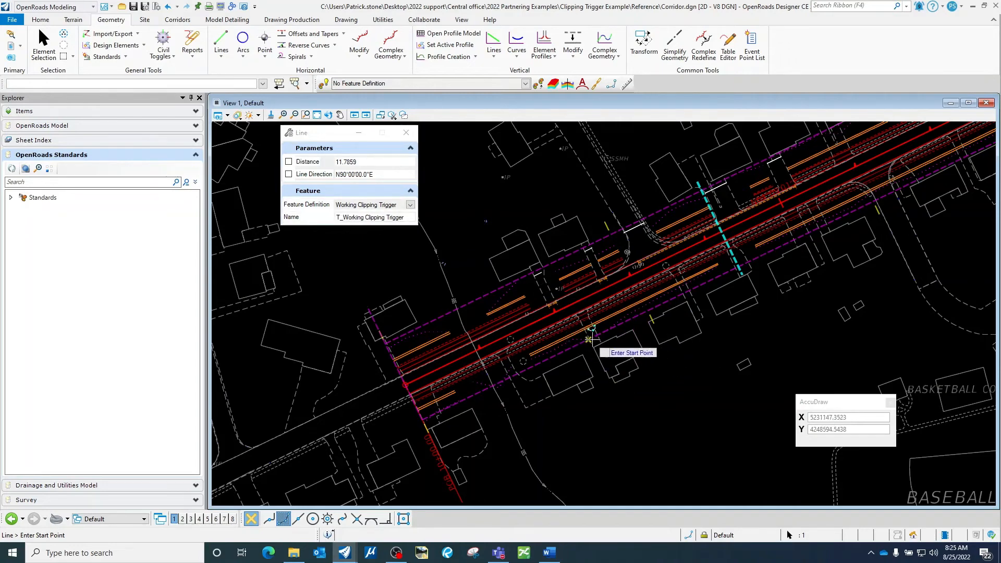
scroll(587, 334, "up", 5)
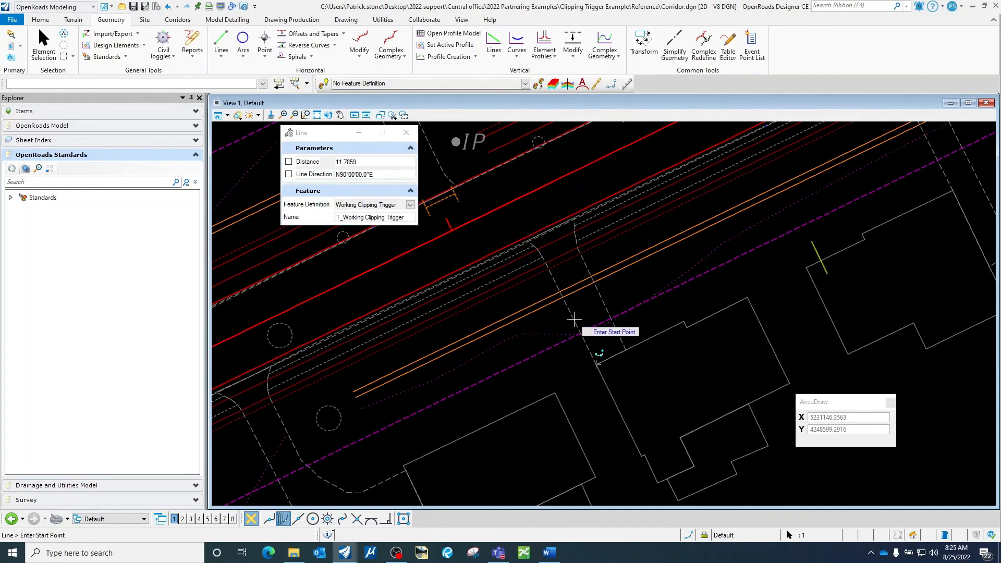
left_click(574, 320)
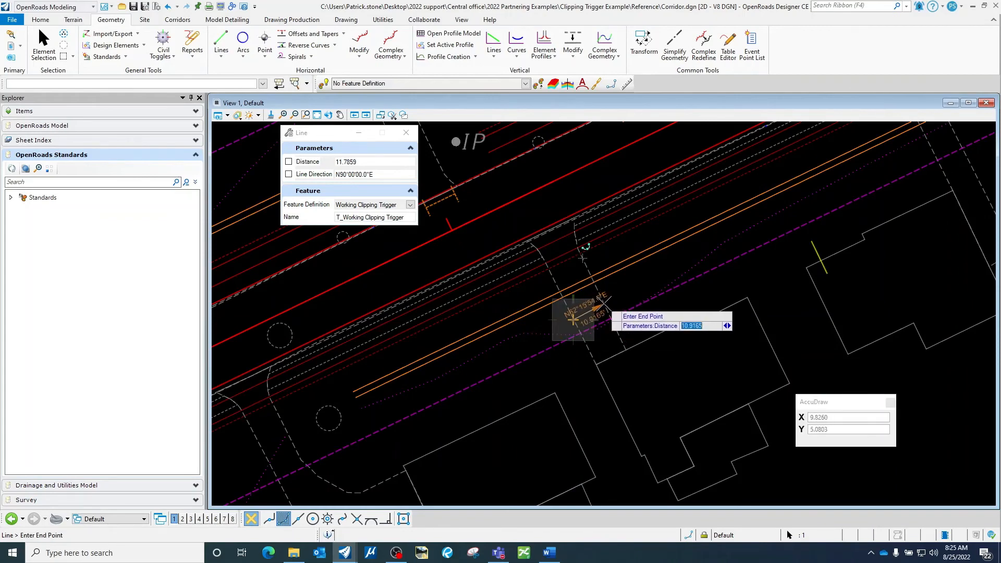
left_click(750, 275)
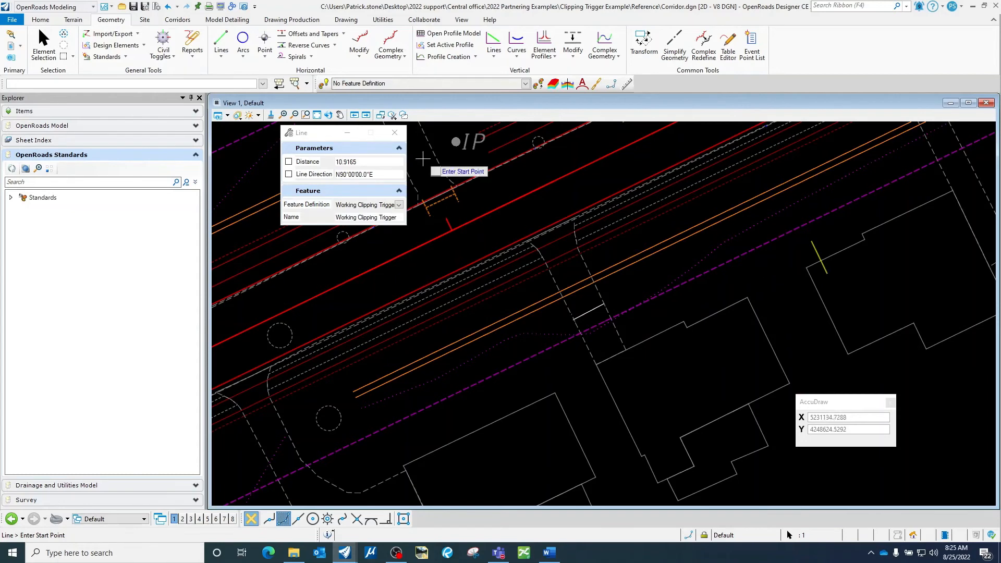
left_click(395, 134)
Add the RT_Working Clipping Trigger line across the right-side driveway as an external reference of the Mainline corridor.
scroll(600, 327, "down", 1)
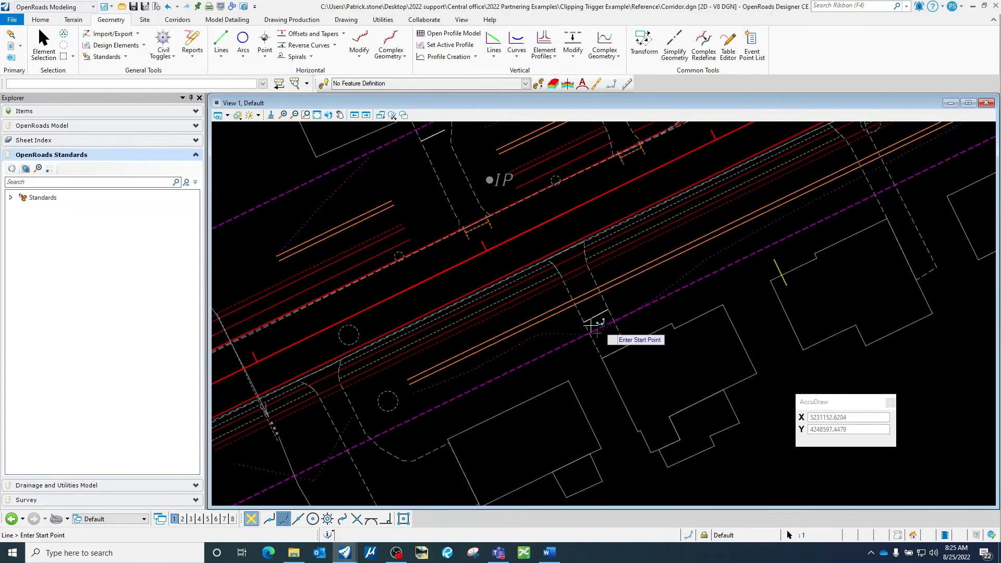
mouse_move(593, 320)
middle_mouse_down()
mouse_move(585, 330)
mouse_move(567, 323)
middle_mouse_up()
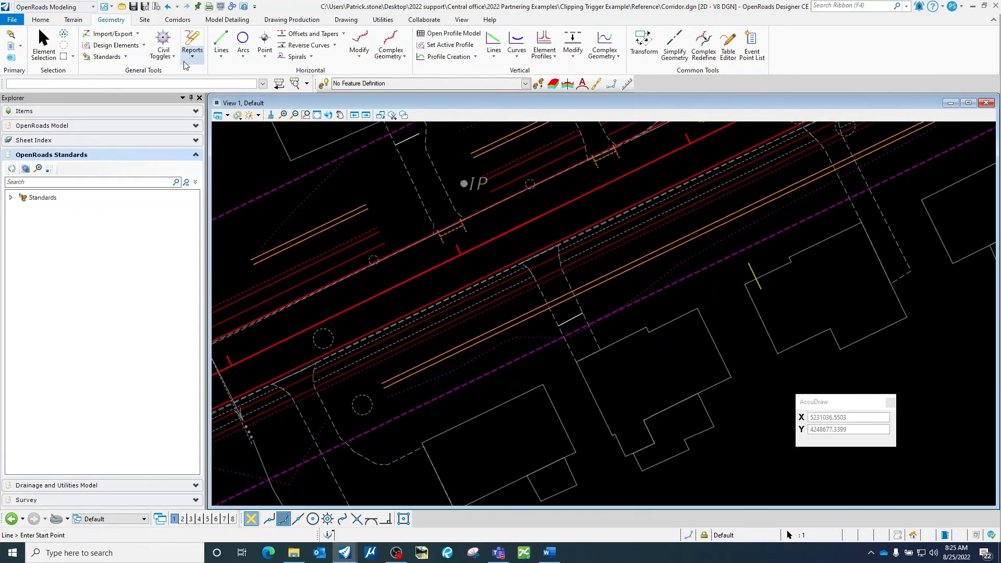
left_click(178, 21)
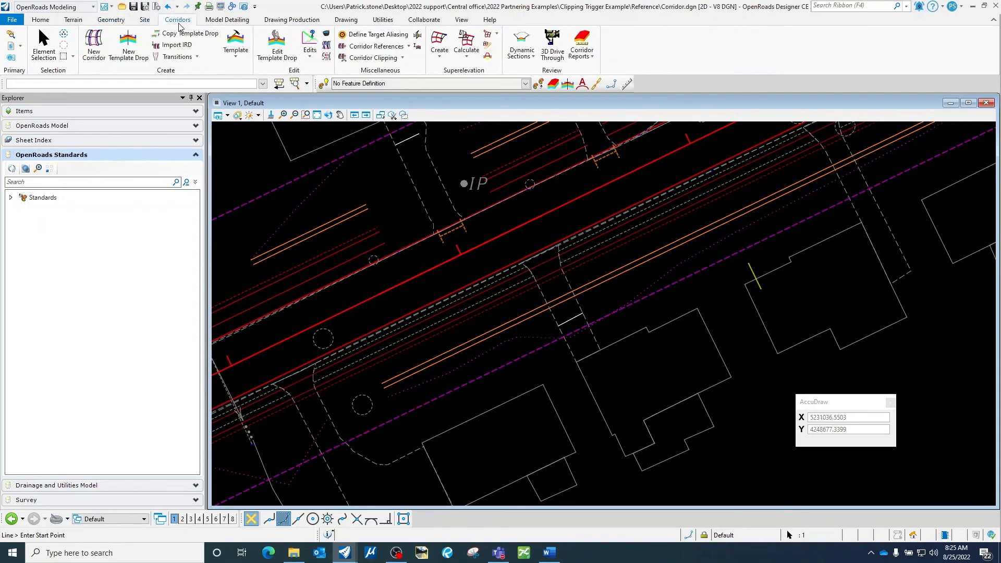
left_click(334, 37)
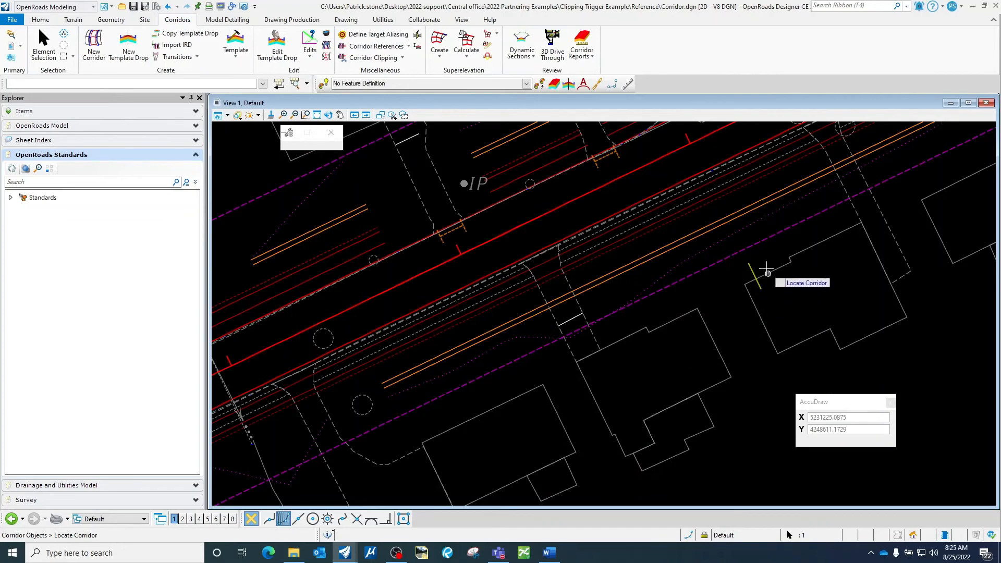
left_click(708, 274)
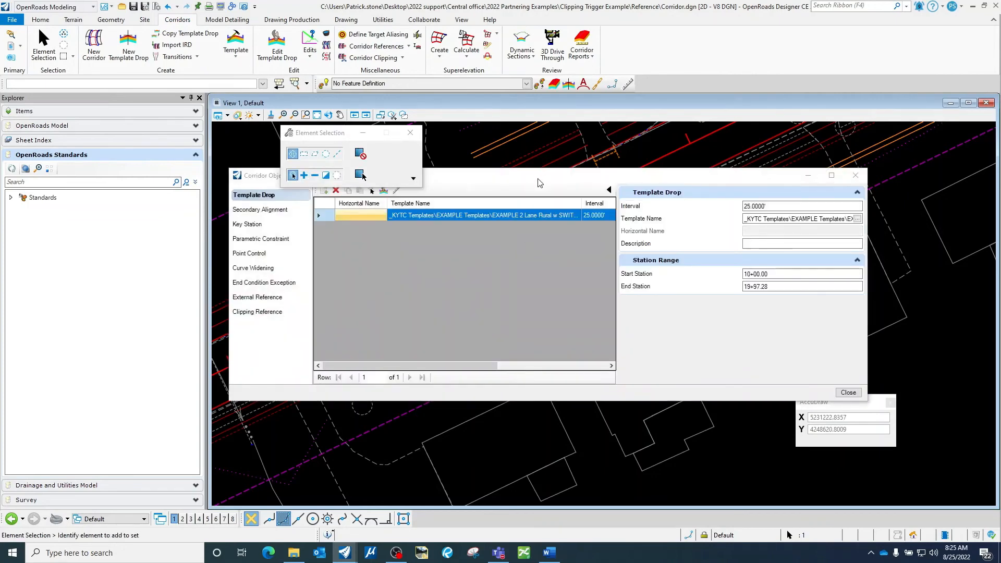
left_click_drag(595, 165, 503, 92)
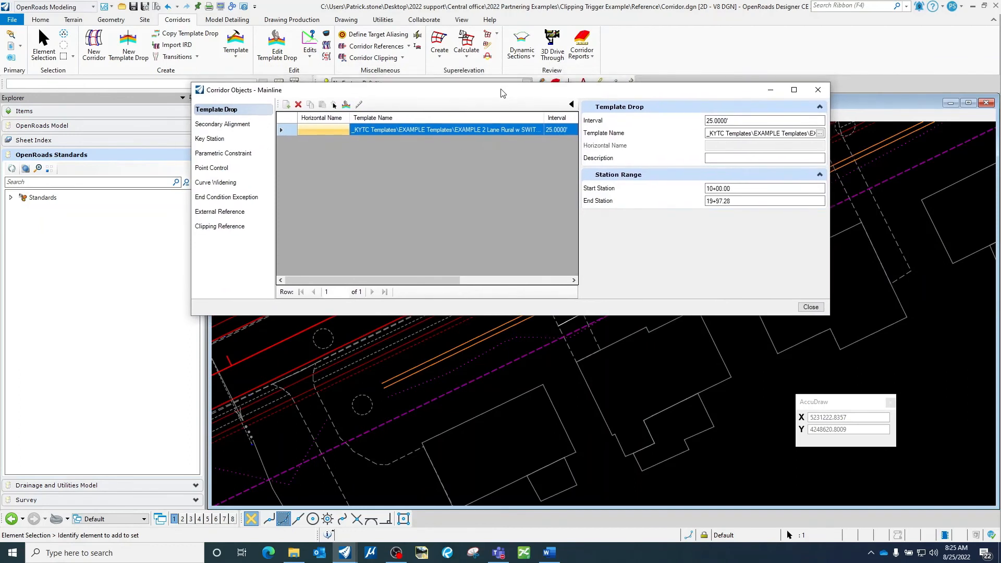
left_click(222, 213)
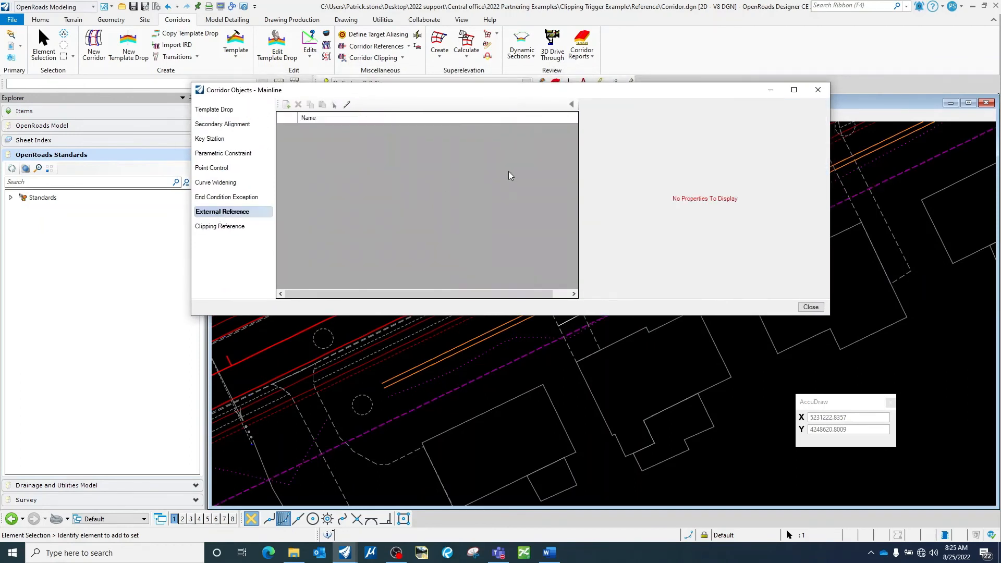
left_click(287, 105)
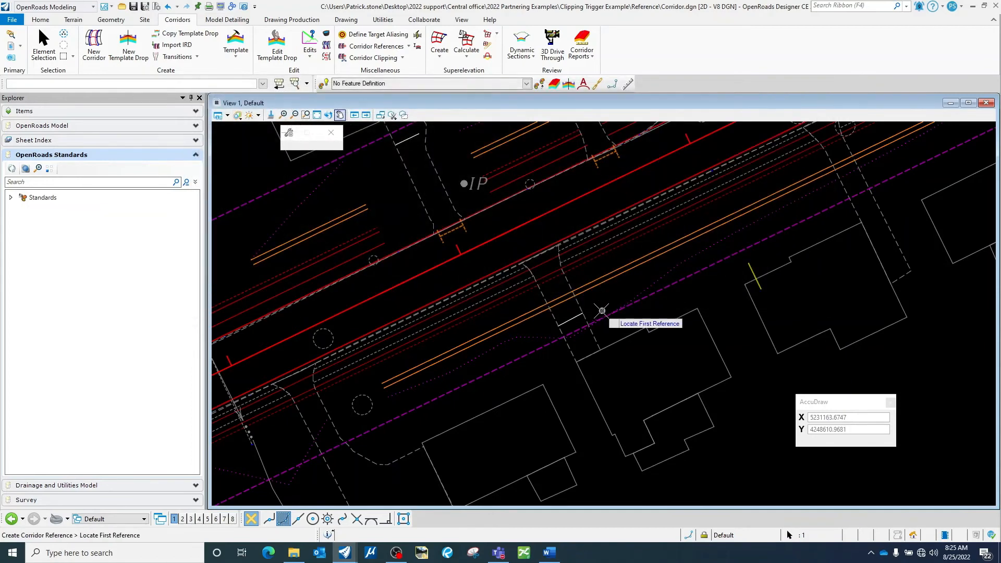
left_click(572, 321)
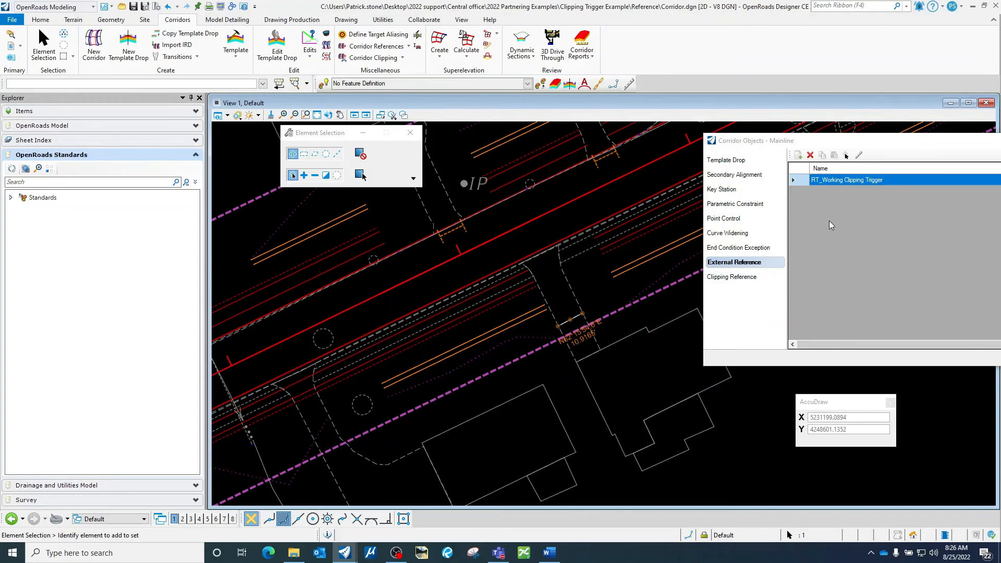
Start a parametric constraint on the Mainline corridor, spanning the next right-side driveway from station 13+46.47 to 13+55.09.
scroll(647, 379, "down", 1)
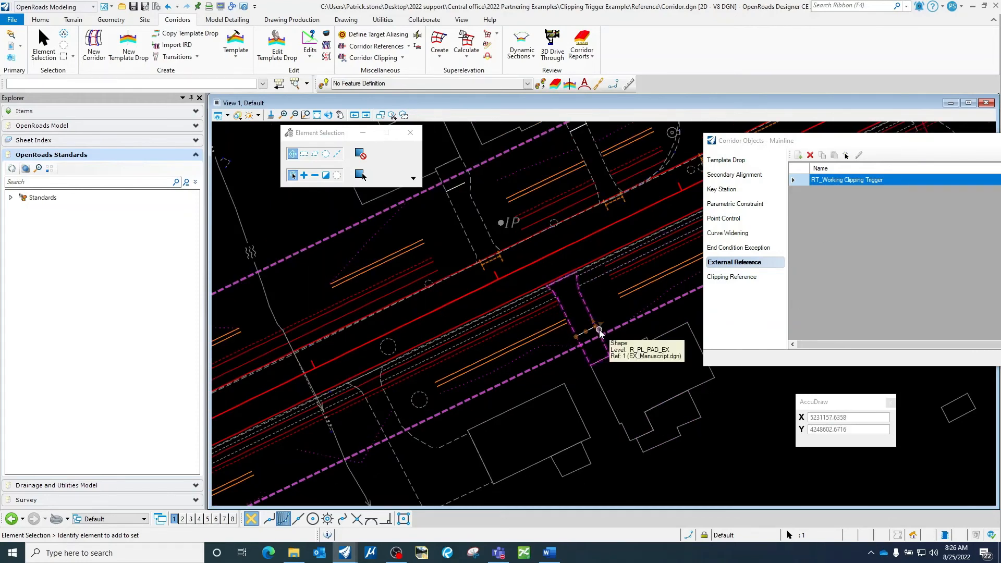
left_click_drag(807, 143, 506, 178)
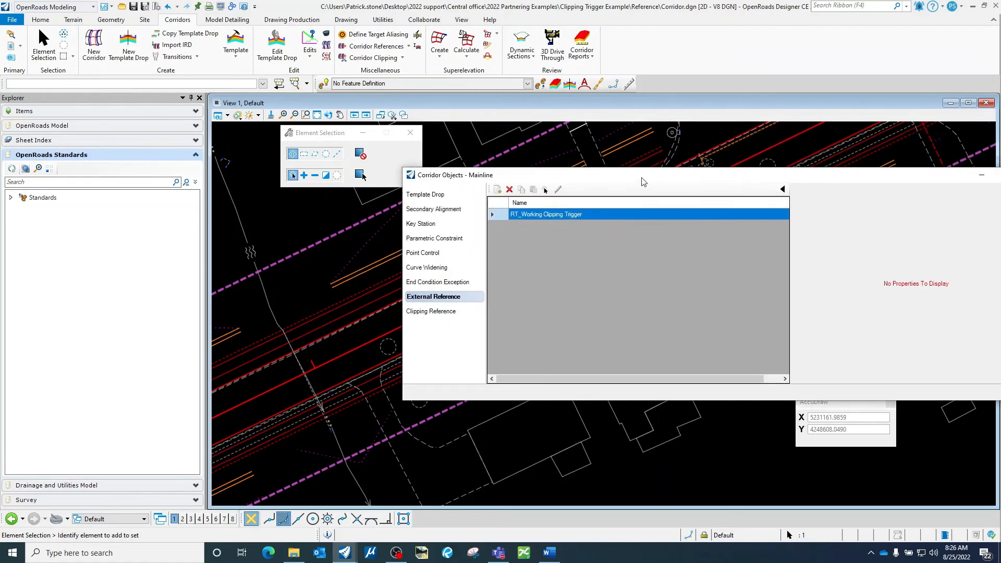
left_click(462, 243)
mouse_move(641, 180)
left_mouse_down()
mouse_move(403, 148)
mouse_move(471, 235)
mouse_move(493, 392)
mouse_move(531, 328)
left_mouse_up()
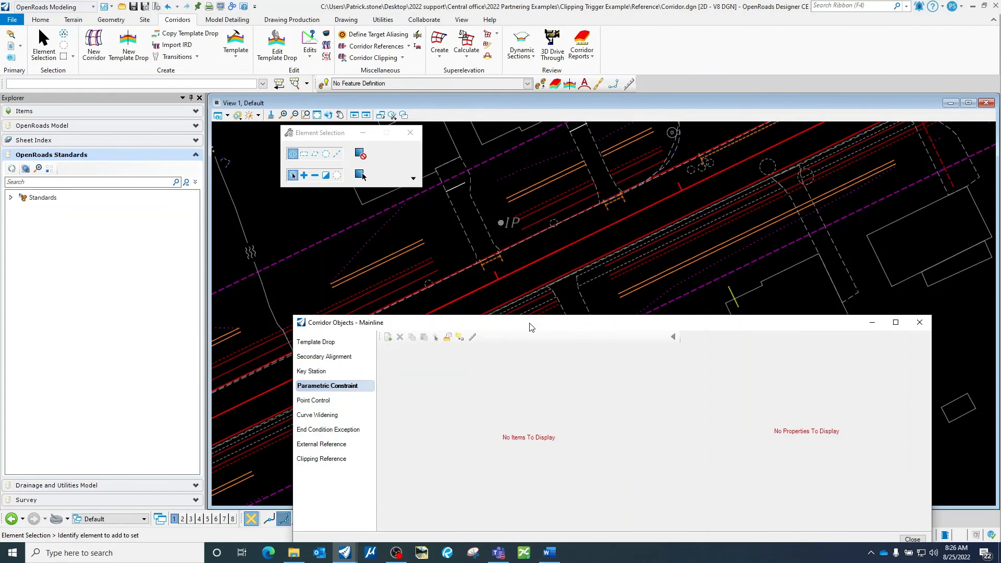
left_click_drag(531, 327, 485, 124)
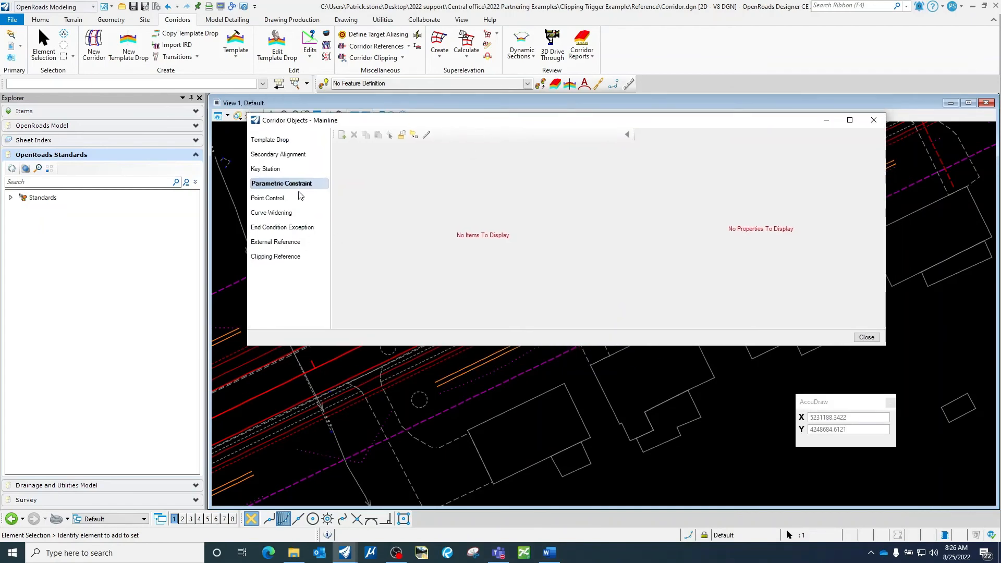
left_click(342, 135)
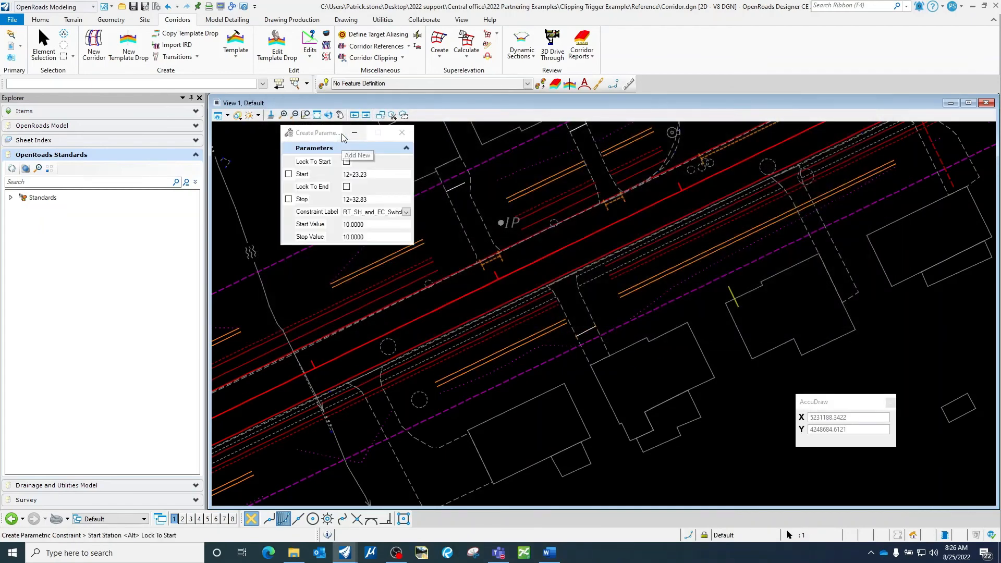
scroll(557, 339, "down", 3)
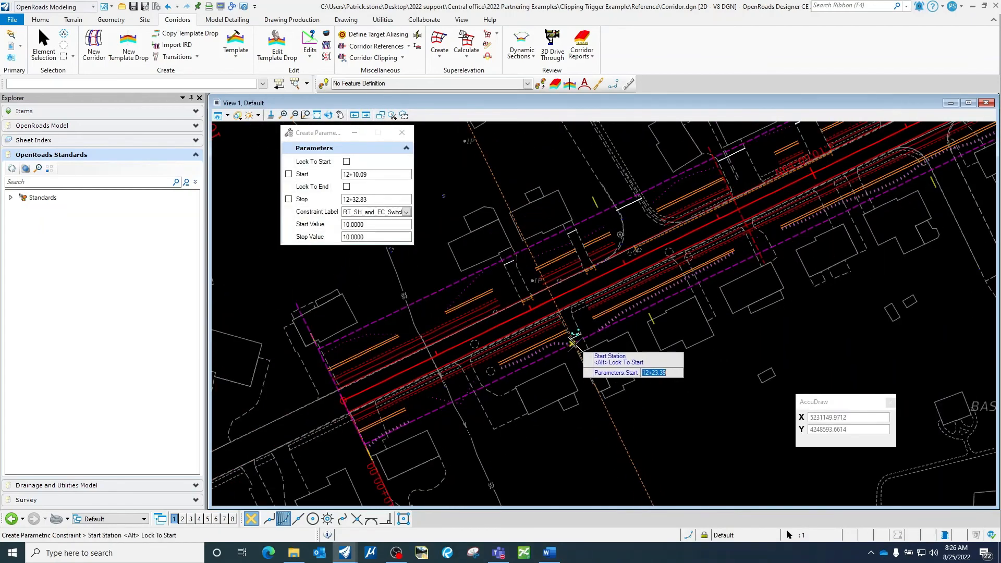
middle_click_drag(636, 349, 496, 399)
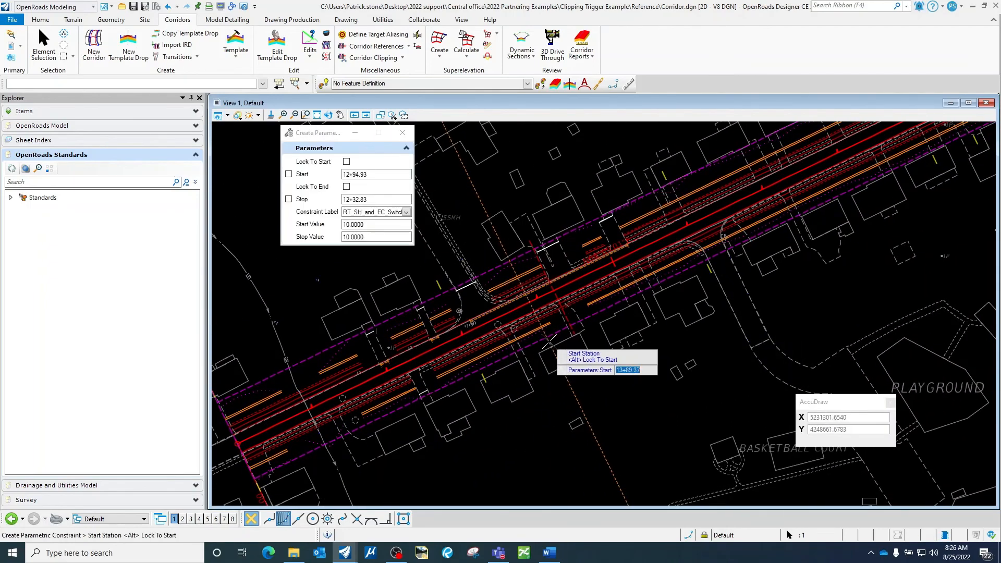
scroll(546, 344, "up", 2)
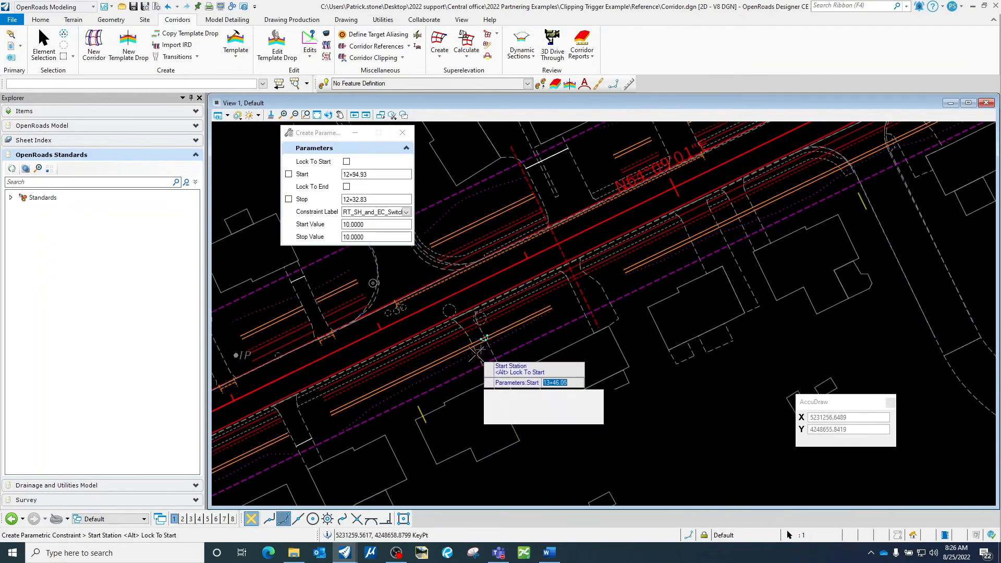
left_click(473, 352)
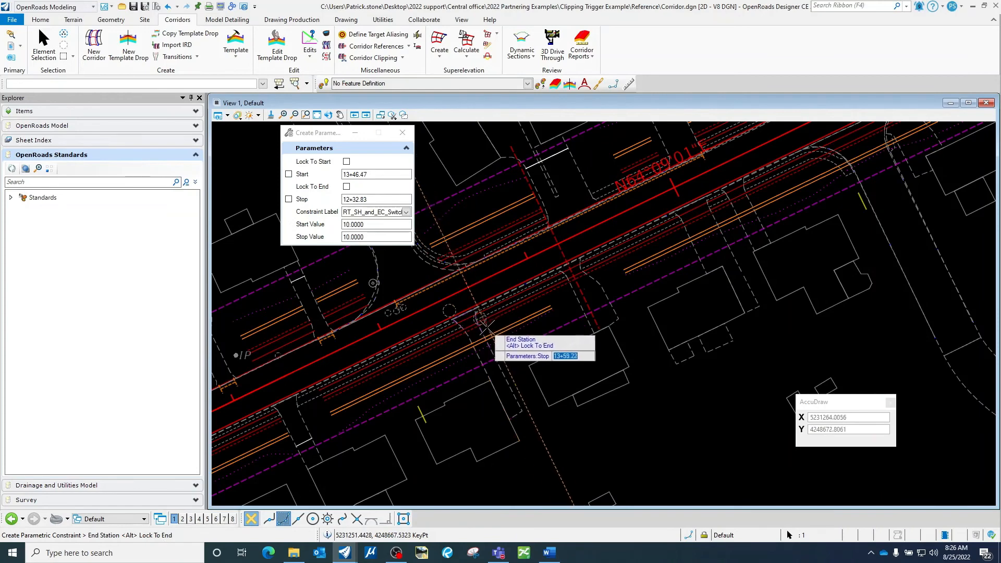
left_click(480, 329)
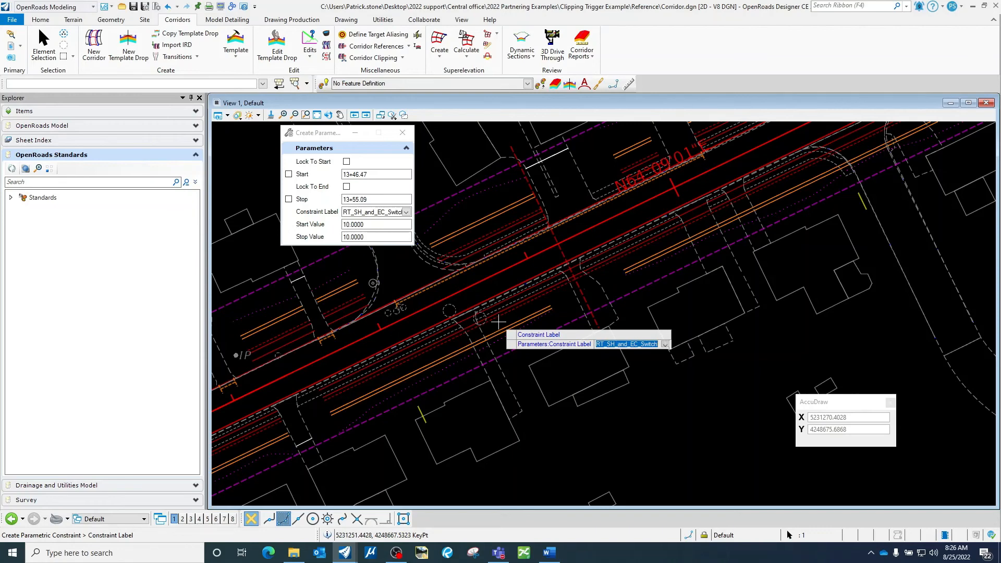
Assign the constraint label RT_SH_and_EC_Switch with start and stop values of 11, and create the parametric constraint.
left_click(498, 322)
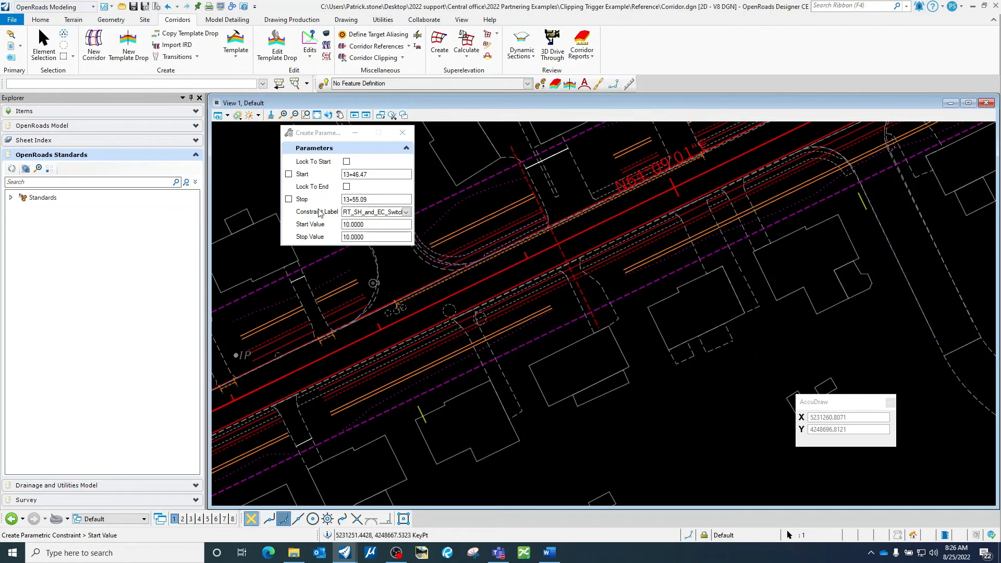
left_click(346, 225)
left_click(344, 225)
left_click(346, 236)
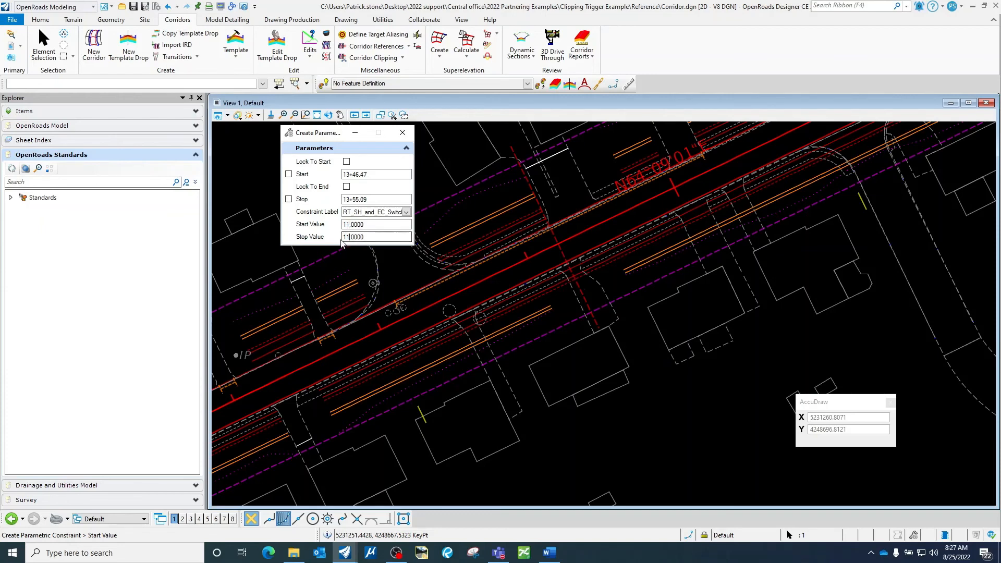
left_click(626, 337)
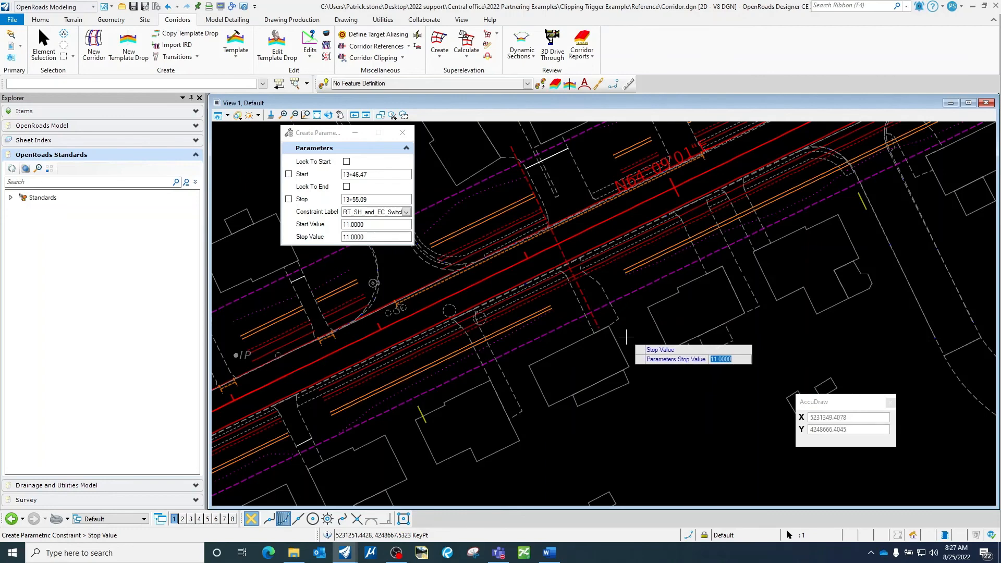
left_click(626, 337)
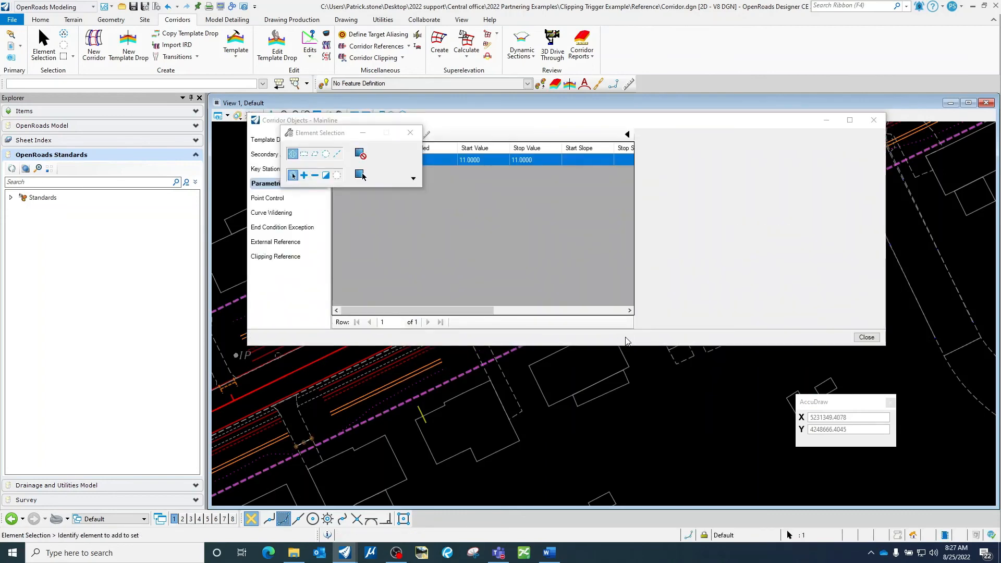
Add a Mainline key station at 13+44.99, just before the driveway covered by the parametric constraint.
left_click_drag(554, 122, 1000, 187)
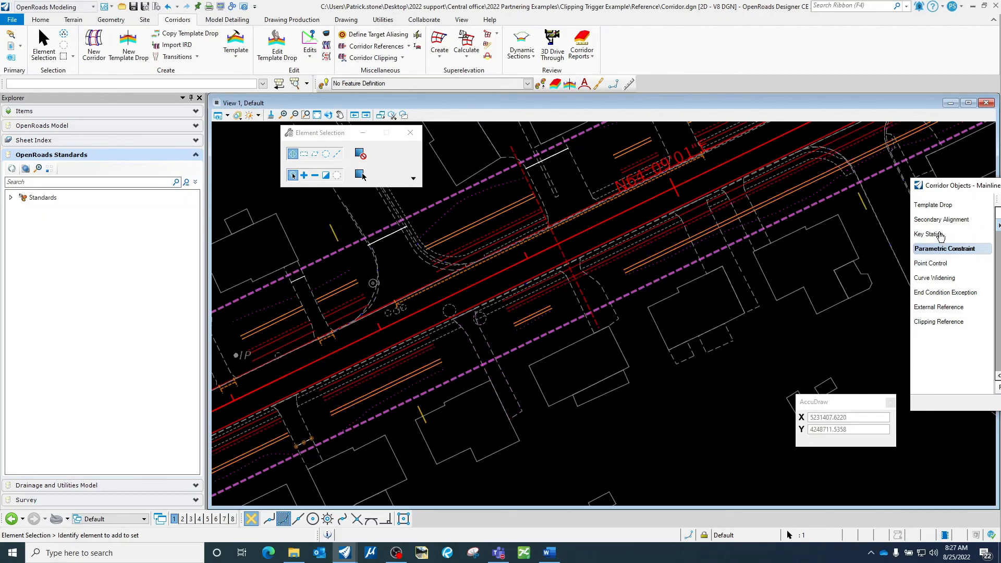
left_click(942, 235)
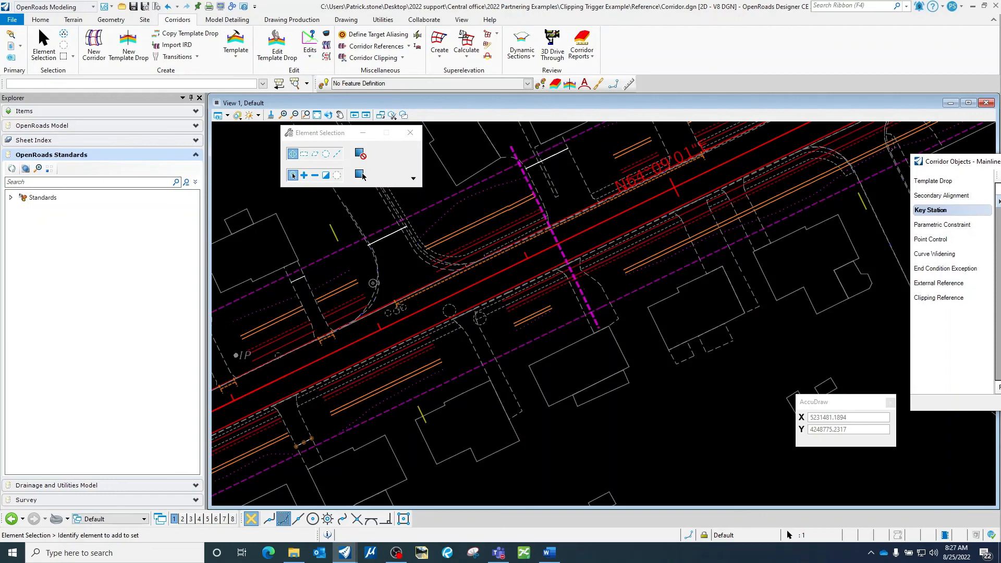
left_click(767, 168)
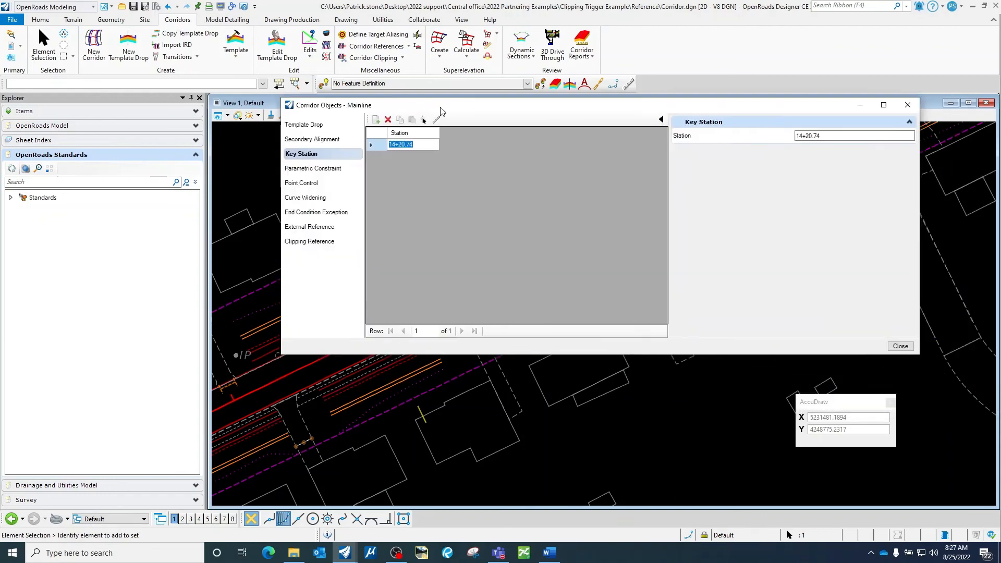
left_click(346, 131)
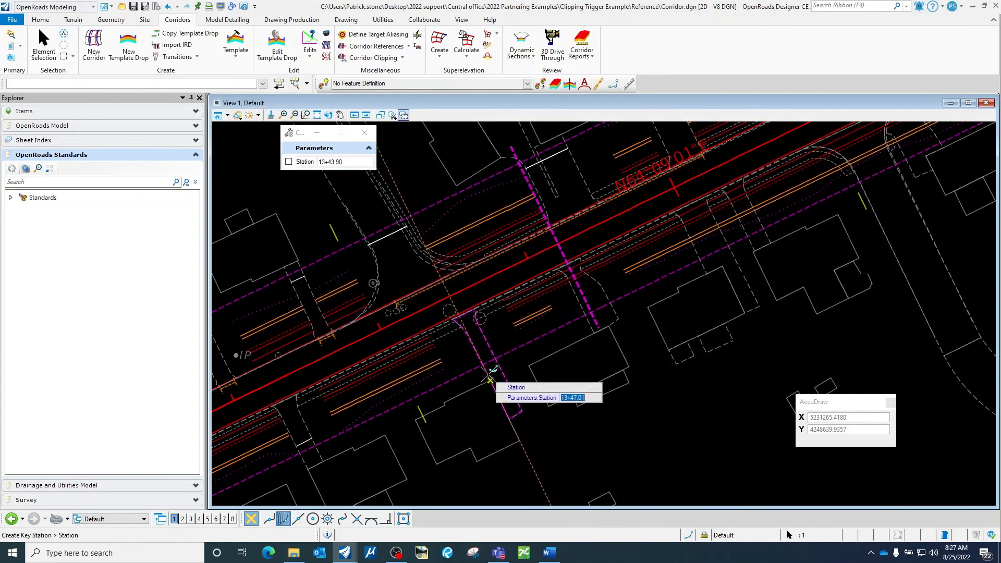
scroll(477, 358, "up", 2)
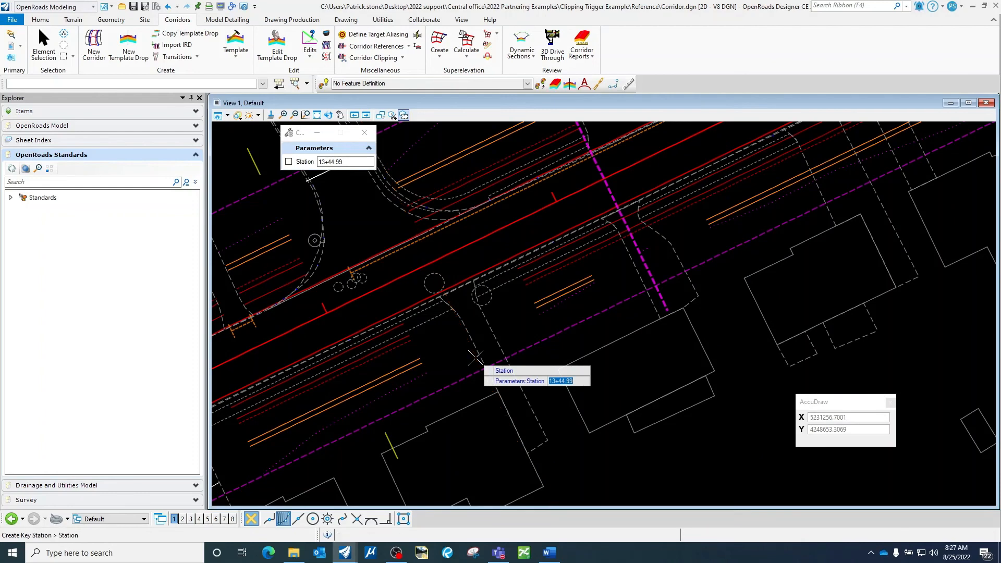
left_click(475, 358)
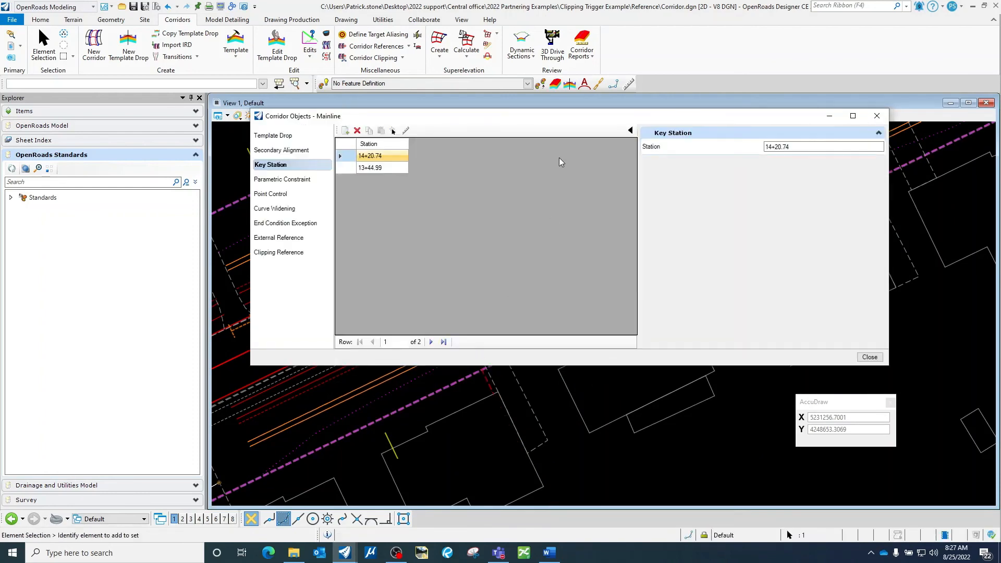
Examine the corridor clipping around the new key station and select the left-side LT_Working Clipping Trigger5 element to identify it.
left_click_drag(594, 108, 545, 102)
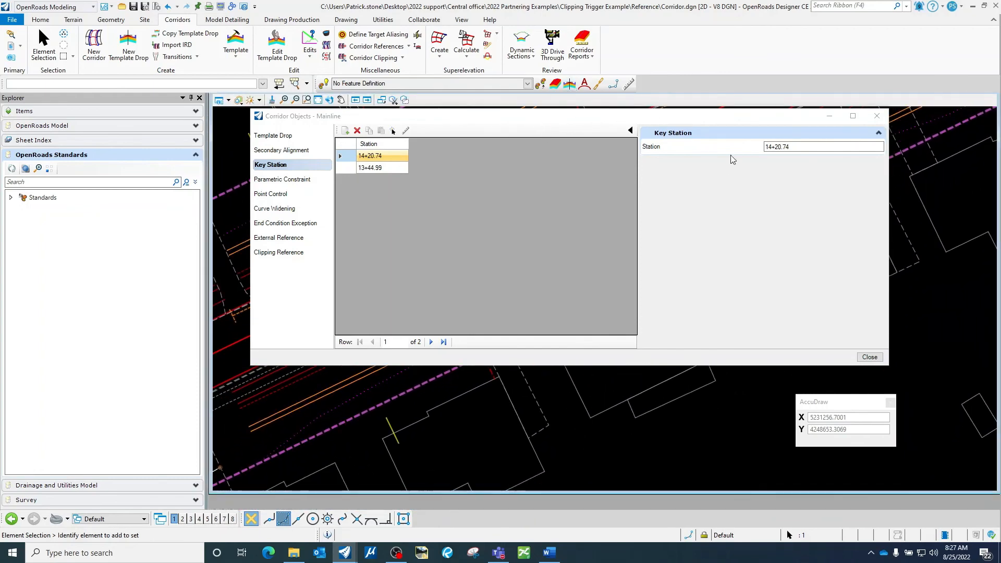
left_click_drag(699, 116, 1000, 192)
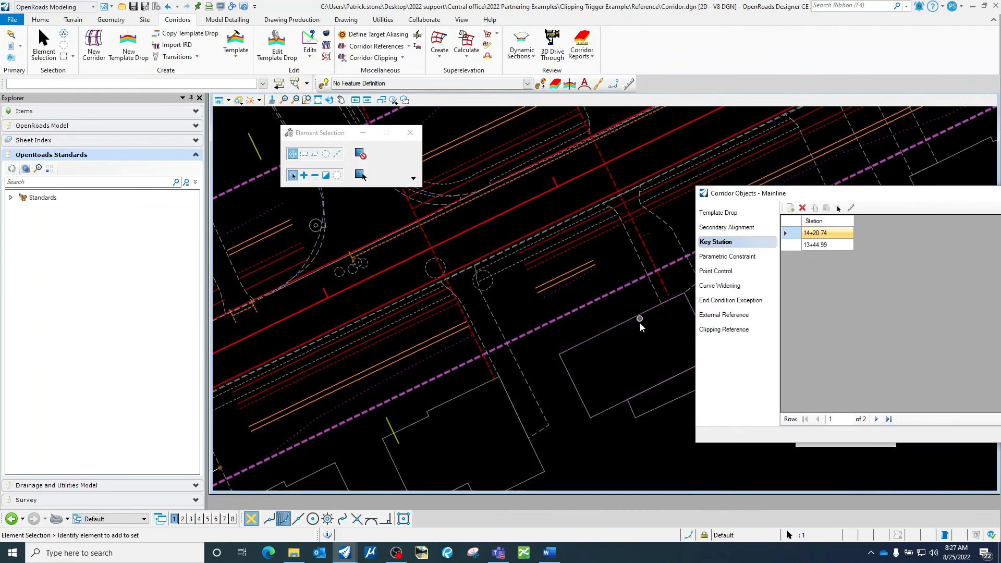
scroll(521, 339, "down", 3)
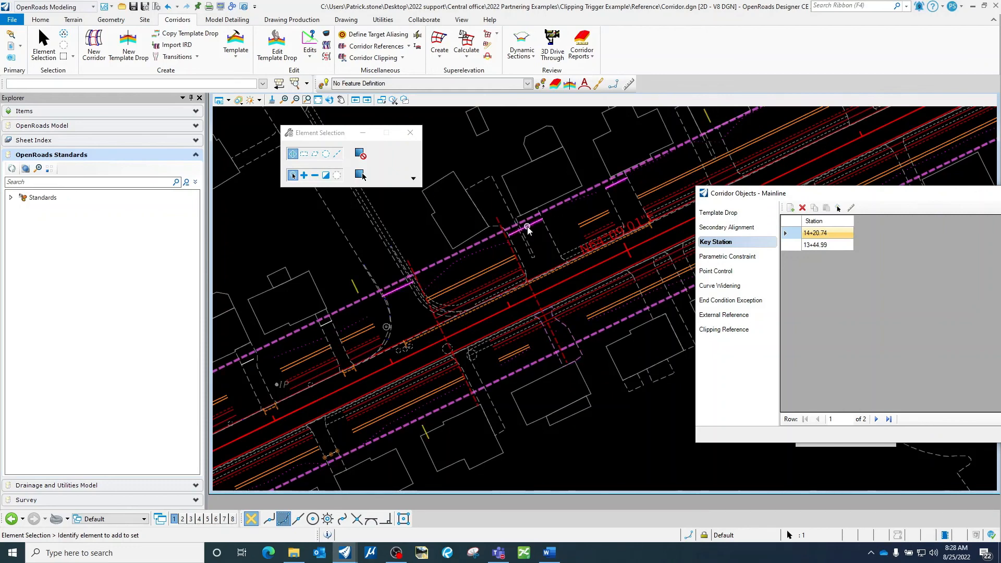
left_click(528, 227)
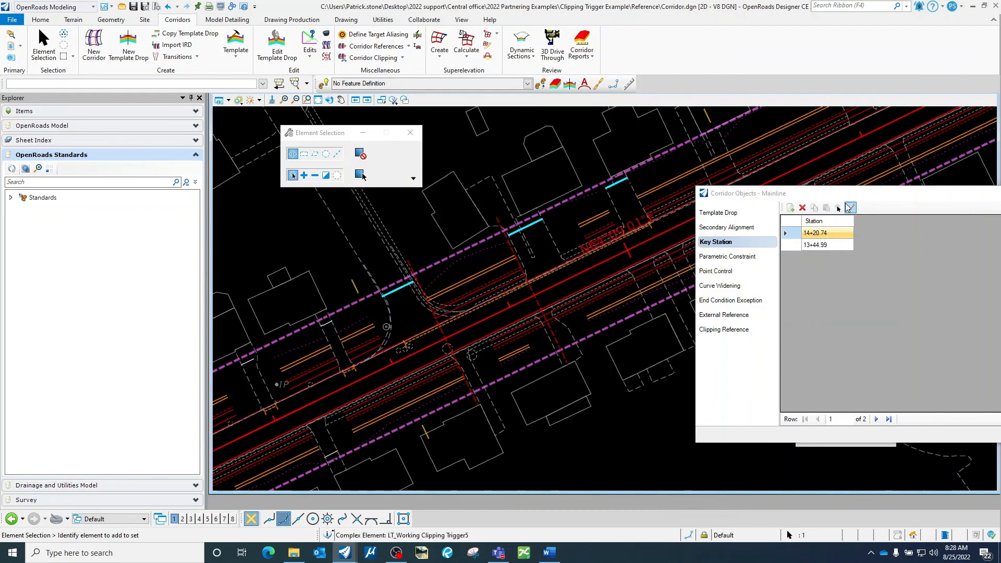
left_click_drag(849, 193, 417, 132)
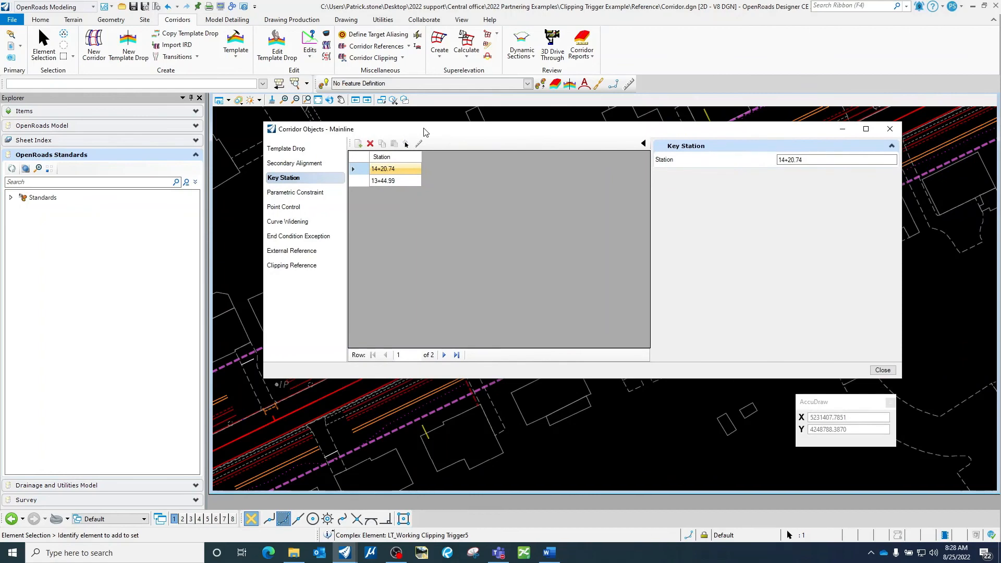